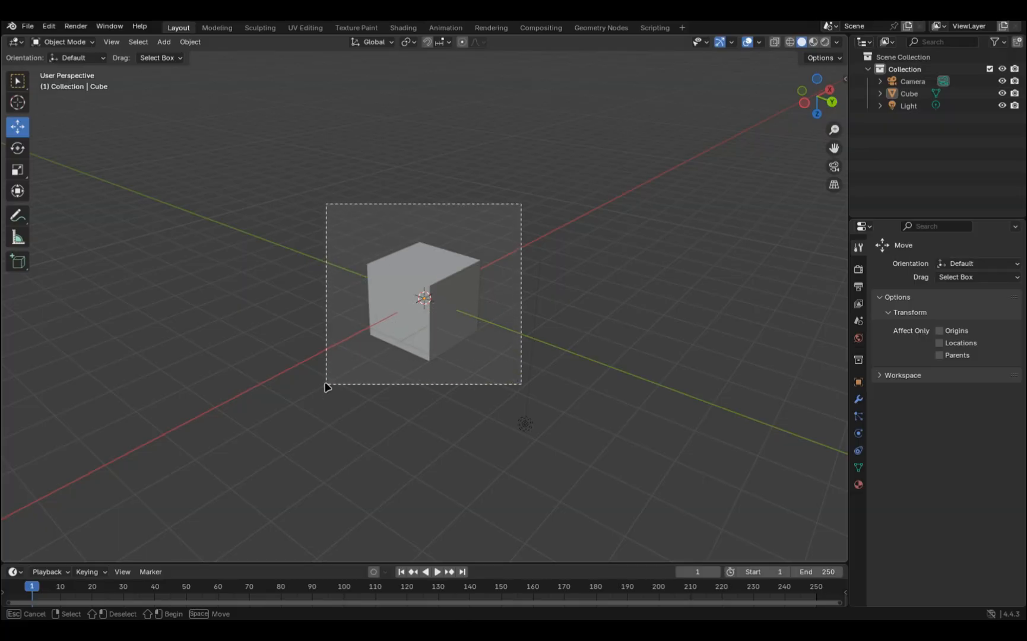
pyautogui.click(561, 227)
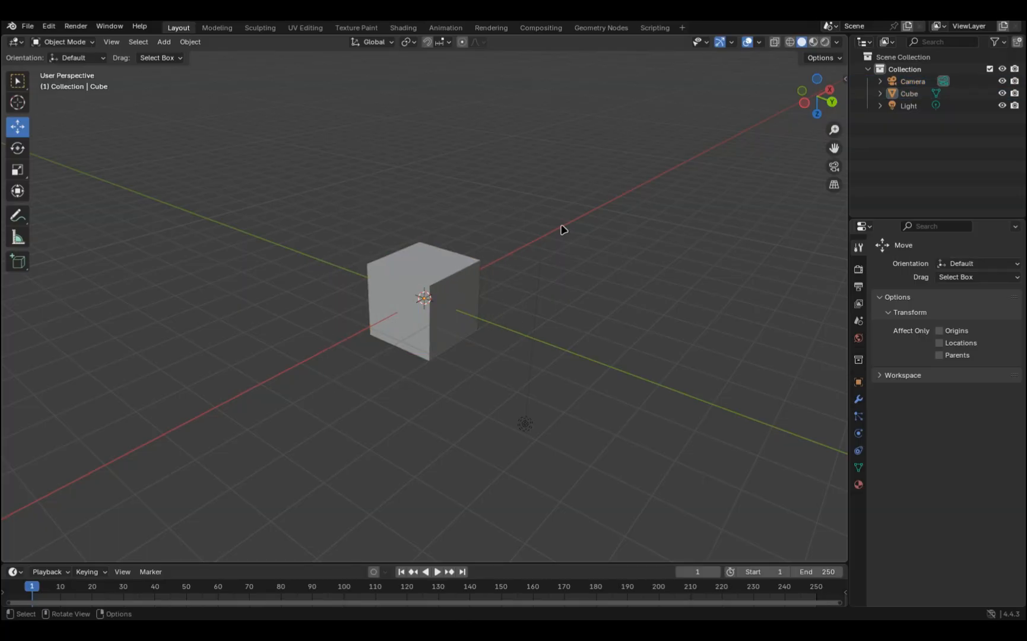
pyautogui.moveTo(562, 227); pyautogui.dragTo(309, 227, button='middle')
pyautogui.moveTo(306, 226); pyautogui.dragTo(458, 327)
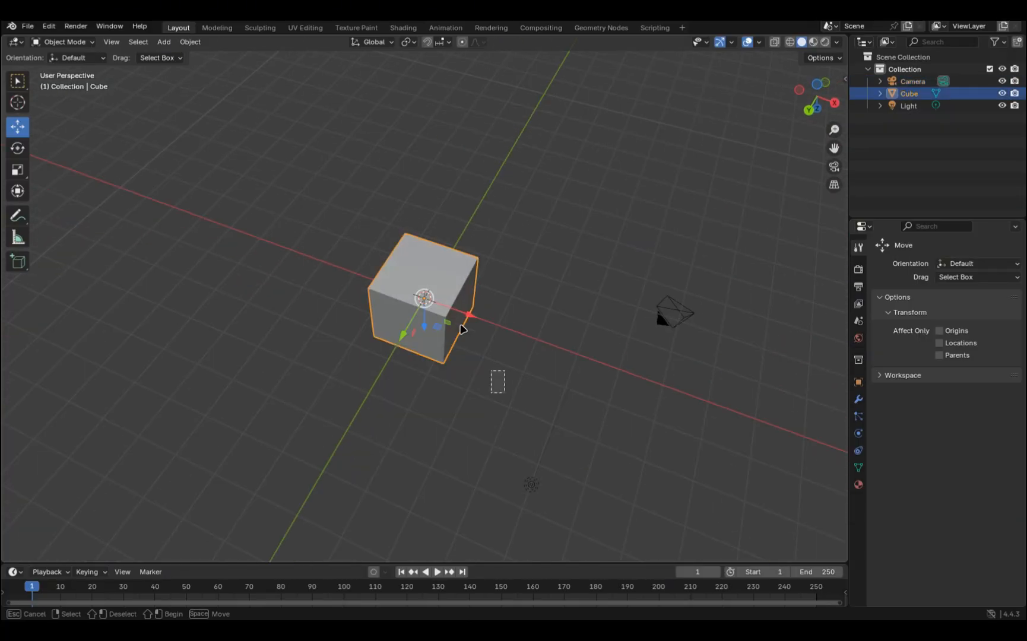
pyautogui.moveTo(343, 193); pyautogui.dragTo(458, 149, button='middle')
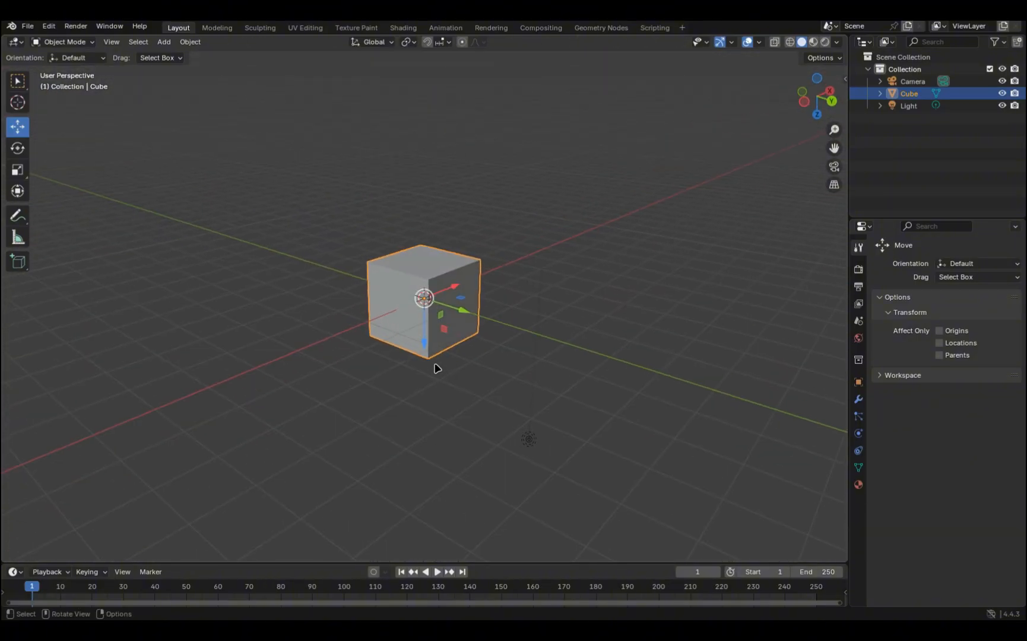
pyautogui.click(534, 211)
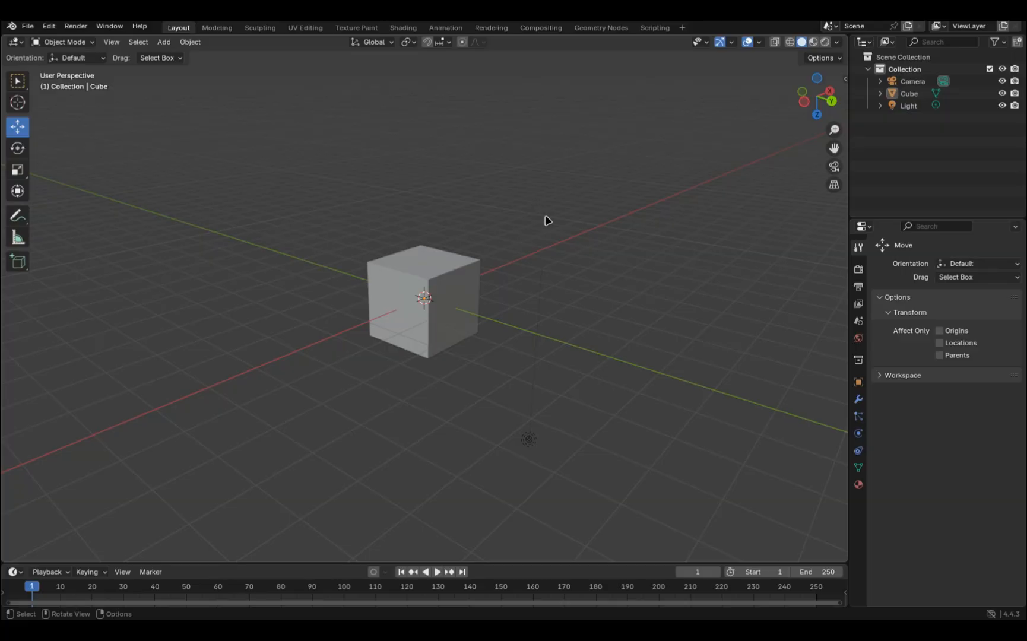
# Add a mesh circle, move it away from the cube and delete it.
pyautogui.hotkey('shift', 'a')
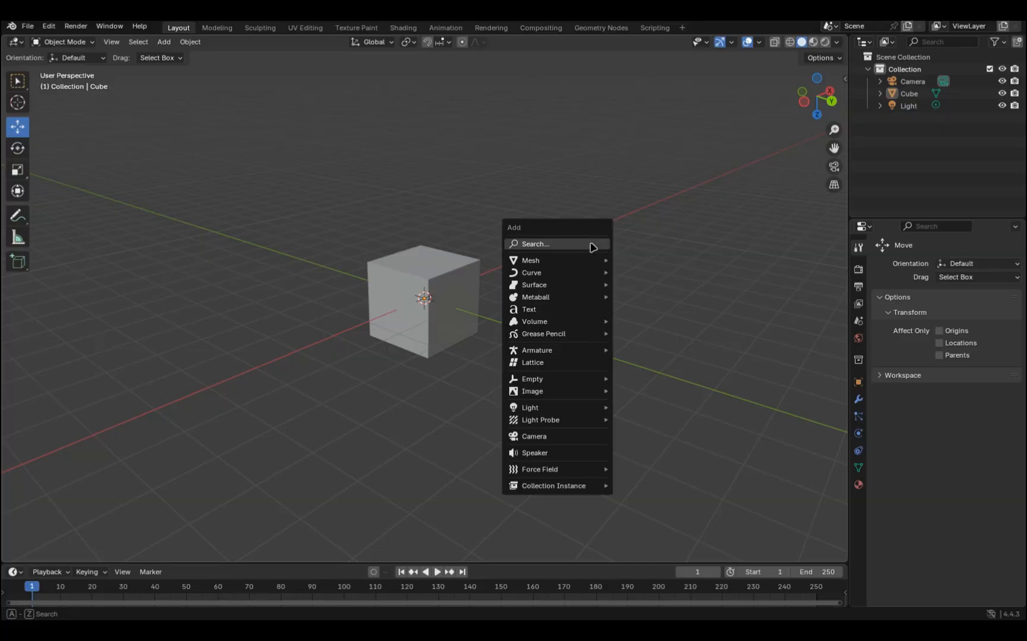
pyautogui.moveTo(516, 263)
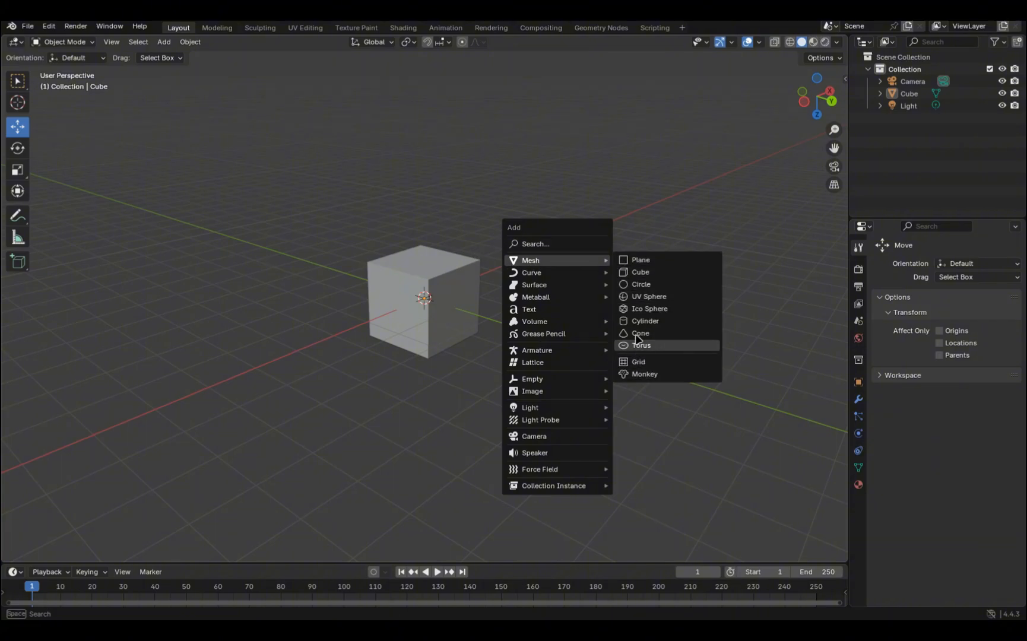
pyautogui.click(650, 287)
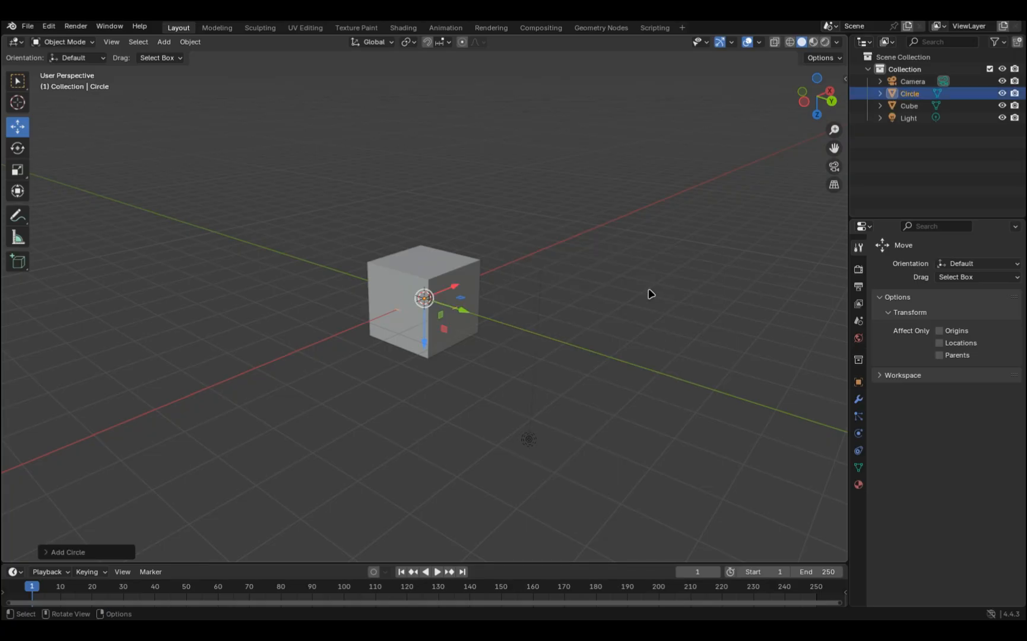
pyautogui.moveTo(477, 315); pyautogui.dragTo(623, 362)
pyautogui.moveTo(588, 330); pyautogui.dragTo(658, 284)
pyautogui.press('Delete')
# Add another mesh primitive, move it out from the cube and delete it.
pyautogui.hotkey('shift', 'a')
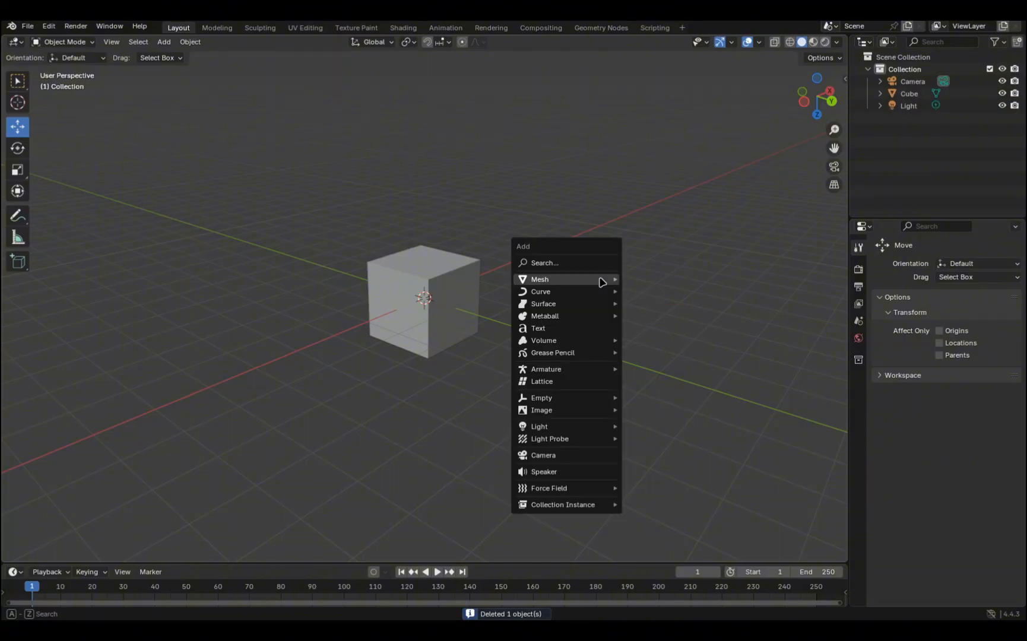
pyautogui.moveTo(609, 278)
pyautogui.click(651, 345)
pyautogui.moveTo(477, 316); pyautogui.dragTo(630, 364)
pyautogui.press('Delete')
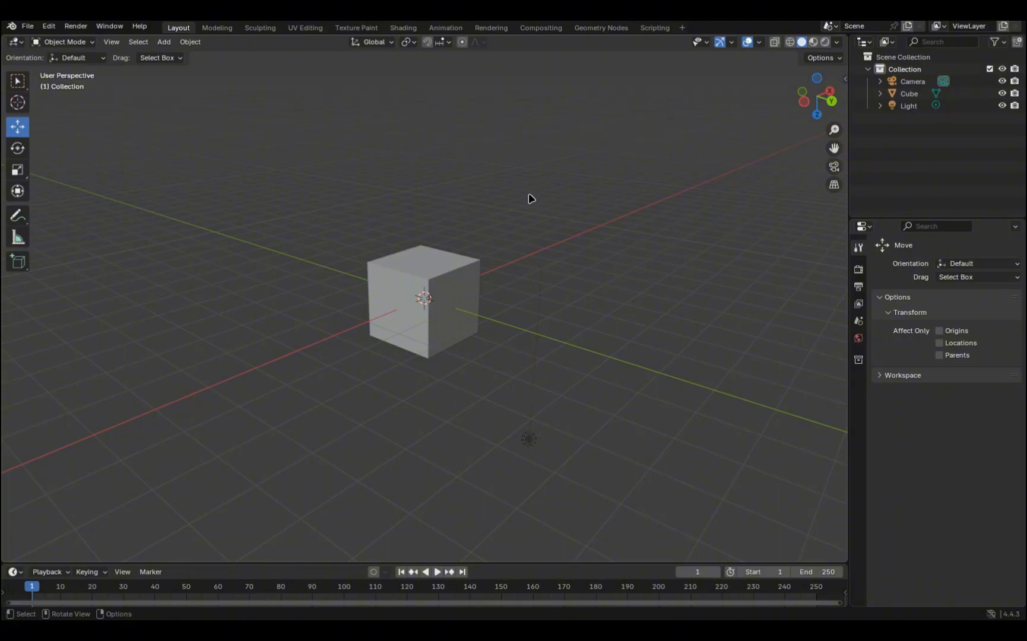
# Try box selection around the cube and around the light.
pyautogui.moveTo(535, 191); pyautogui.dragTo(326, 378)
pyautogui.moveTo(326, 378); pyautogui.dragTo(502, 232)
pyautogui.click(506, 224)
pyautogui.moveTo(326, 371); pyautogui.dragTo(516, 222)
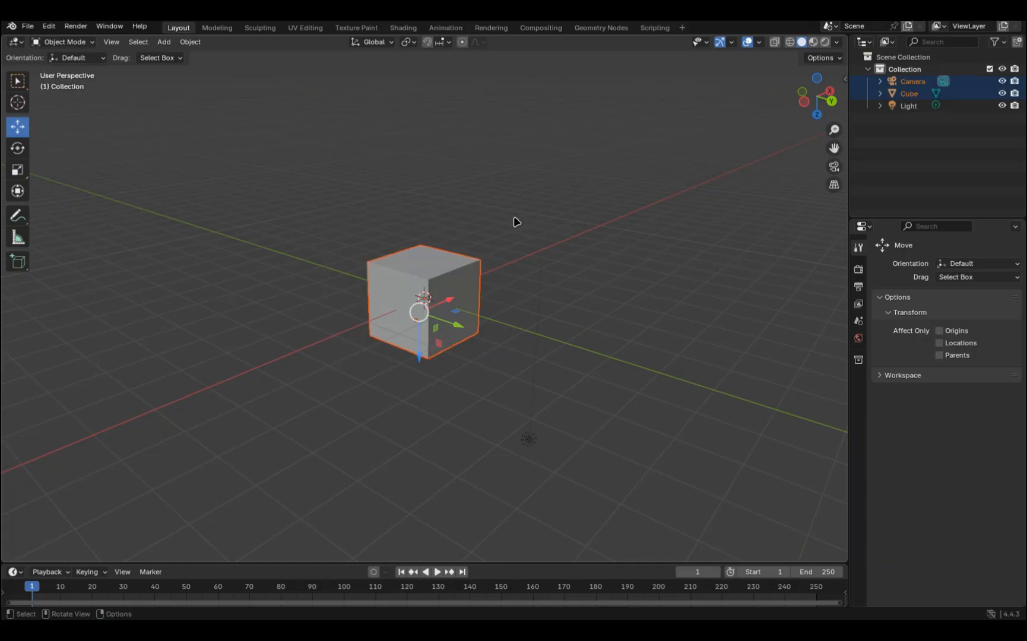
pyautogui.moveTo(588, 231); pyautogui.dragTo(537, 358)
pyautogui.moveTo(536, 358); pyautogui.dragTo(493, 469)
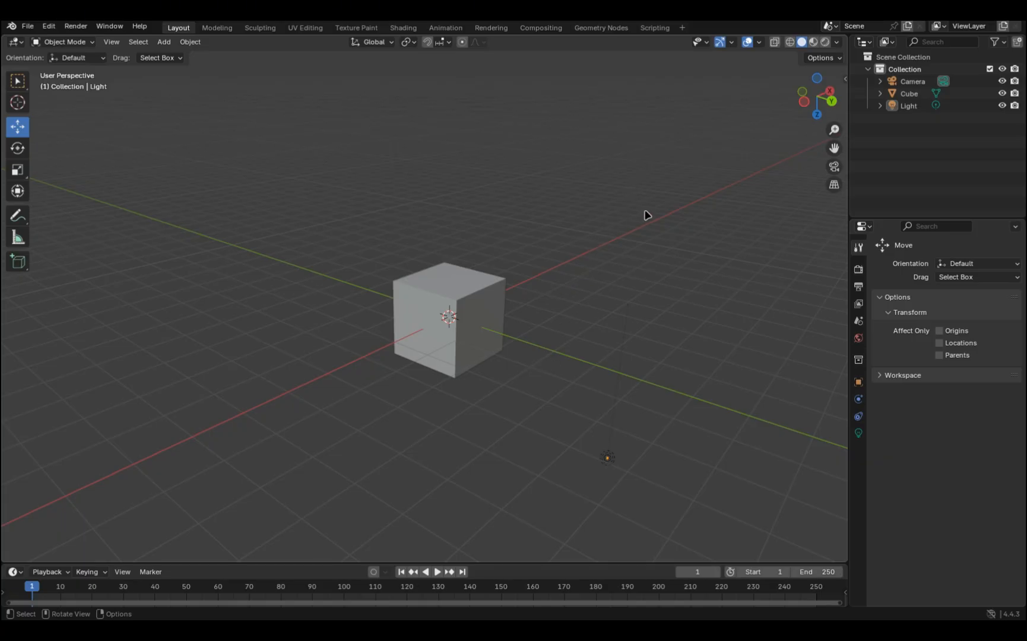
# Scale the cube up uniformly with the Scale tool and undo the change.
pyautogui.moveTo(647, 216); pyautogui.dragTo(525, 208, button='middle')
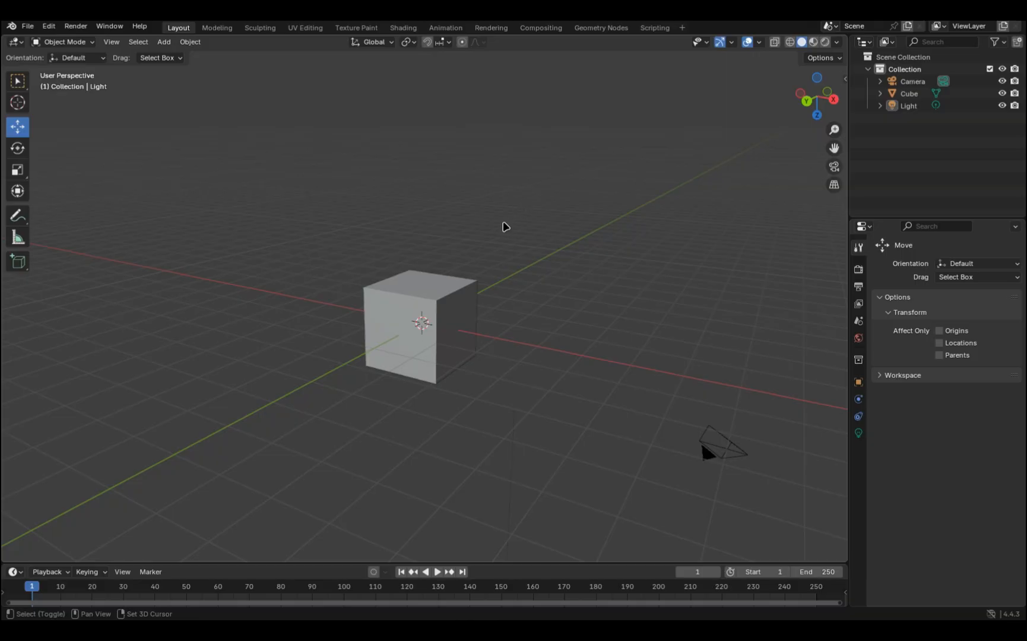
pyautogui.keyDown('shift'); pyautogui.moveTo(396, 213); pyautogui.dragTo(413, 255, button='middle'); pyautogui.keyUp('shift')
pyautogui.scroll(1, 418, 307)
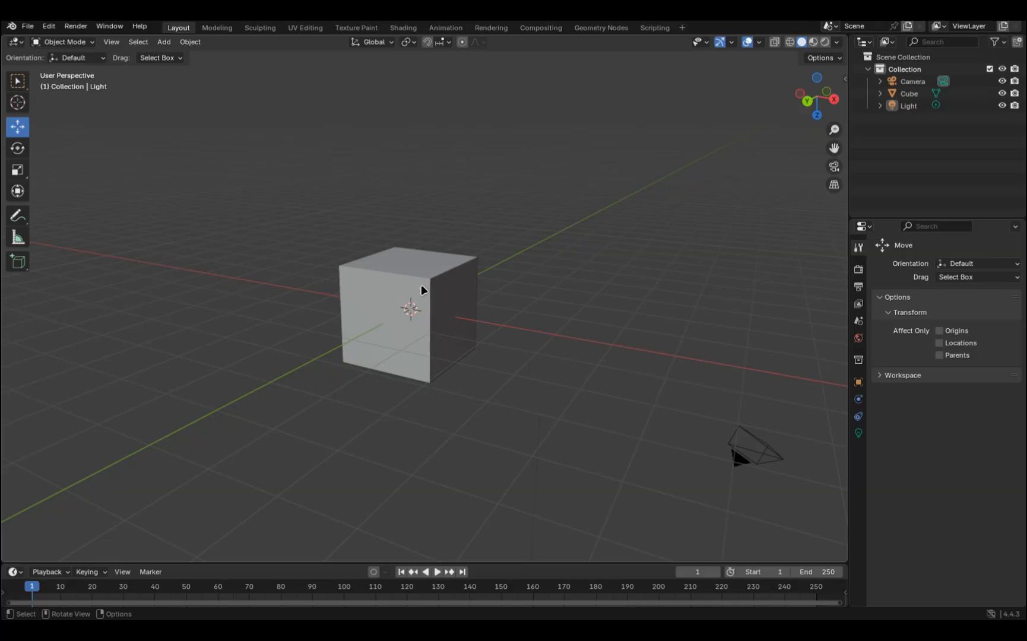
pyautogui.click(372, 291)
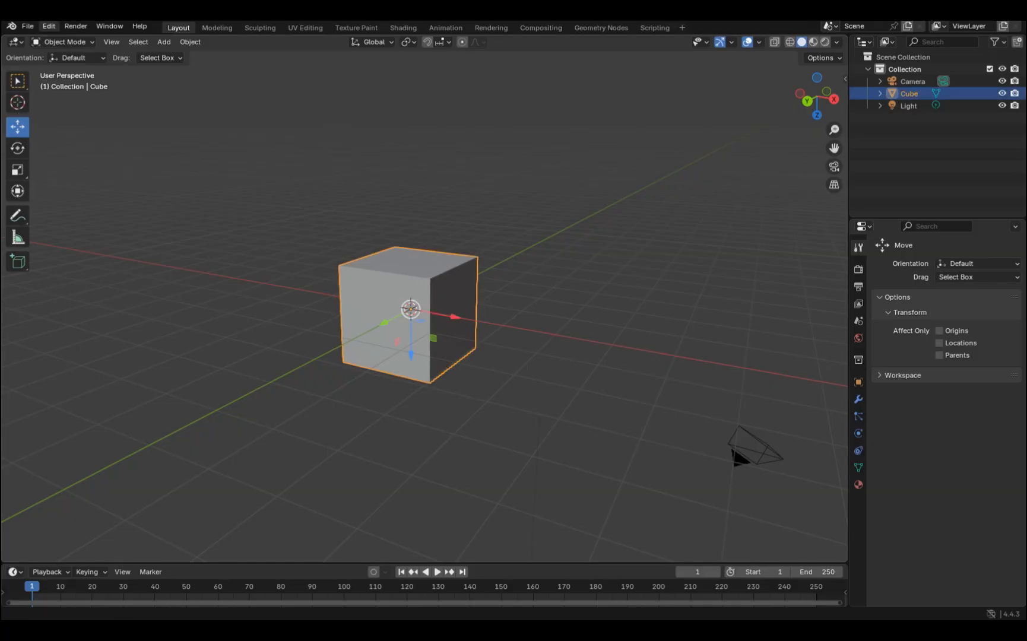
pyautogui.click(18, 169)
pyautogui.moveTo(428, 283); pyautogui.dragTo(407, 270)
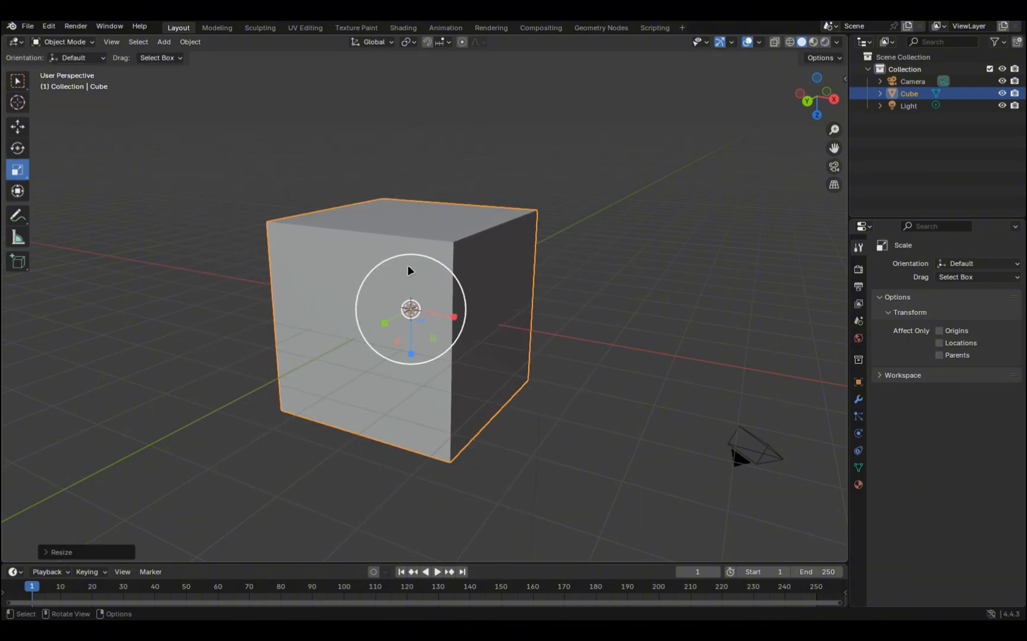
pyautogui.hotkey('ctrl', 'z')
# Rotate the cube with the Rotate tool and undo the rotation.
pyautogui.click(18, 148)
pyautogui.moveTo(452, 302); pyautogui.dragTo(497, 287)
pyautogui.hotkey('ctrl', 'z')
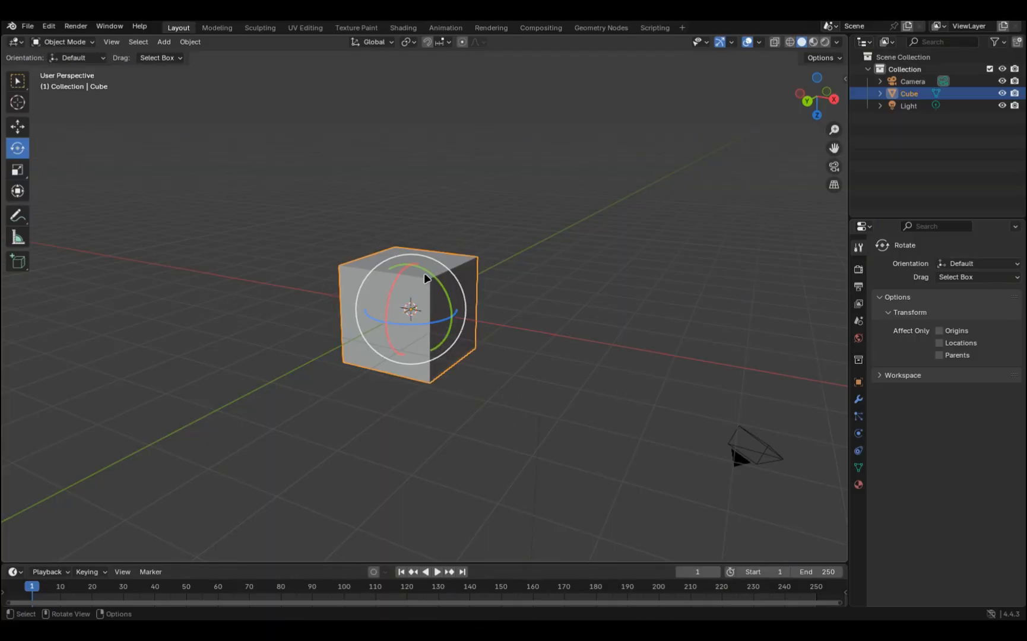
# Try out the combined Transform tool on the cube with two adjustments and undo both.
pyautogui.click(16, 191)
pyautogui.moveTo(411, 330); pyautogui.dragTo(410, 256)
pyautogui.moveTo(442, 315); pyautogui.dragTo(479, 333)
pyautogui.hotkey('ctrl', 'z')
pyautogui.hotkey('ctrl', 'z')
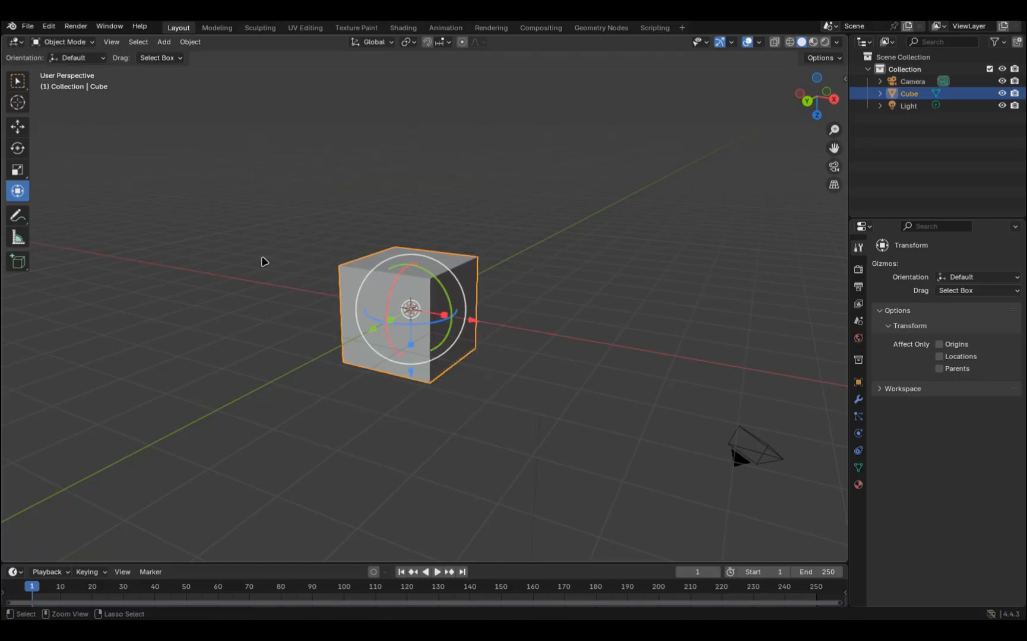
# Switch between the Move and Scale tools, enlarge the cube by its scale gizmo and undo the resize.
pyautogui.click(17, 127)
pyautogui.click(17, 170)
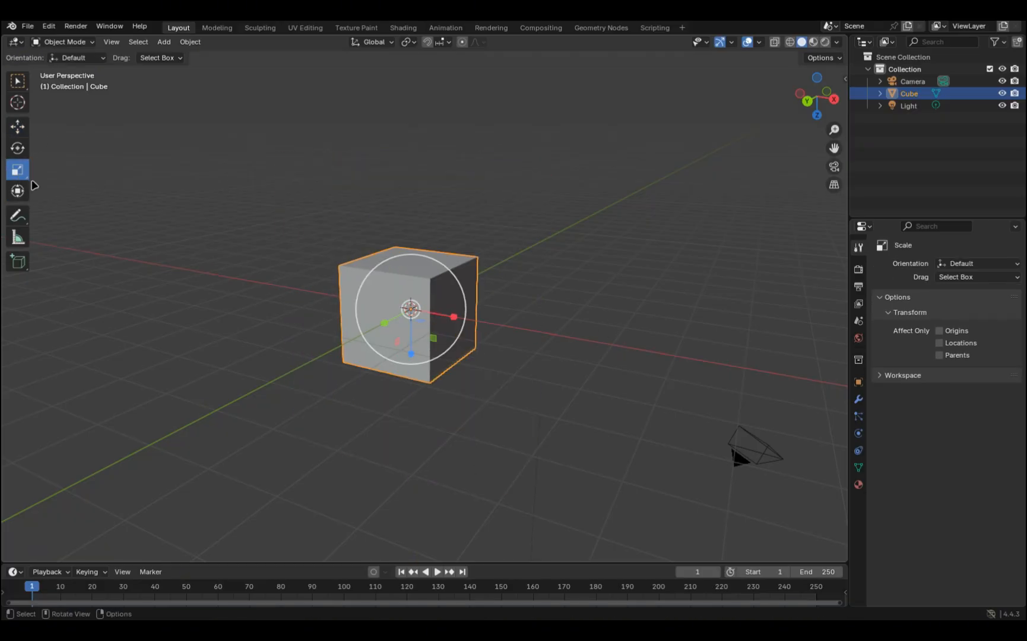
pyautogui.click(22, 126)
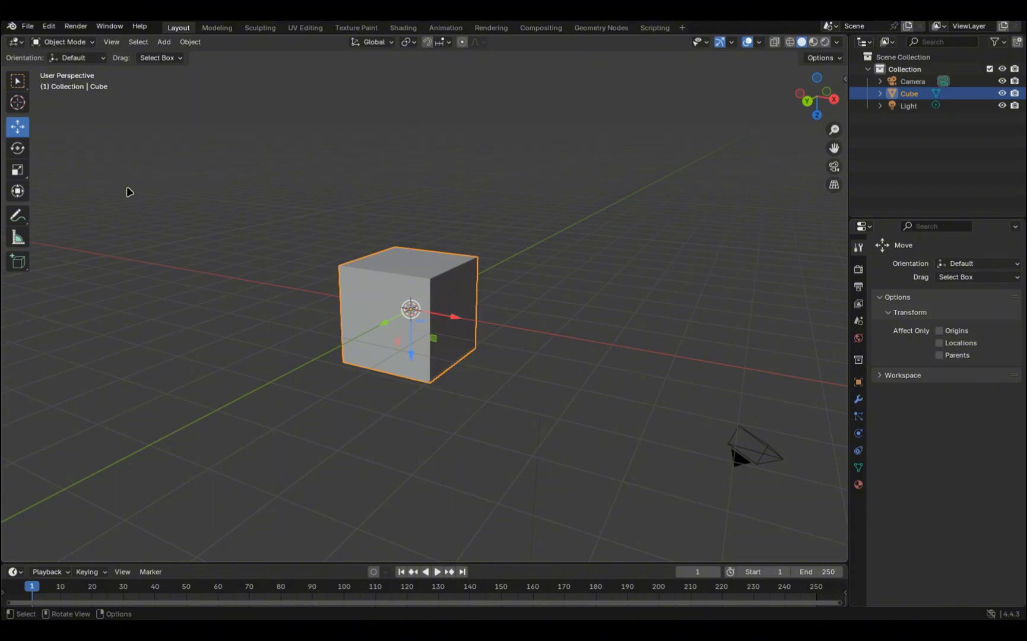
pyautogui.click(18, 170)
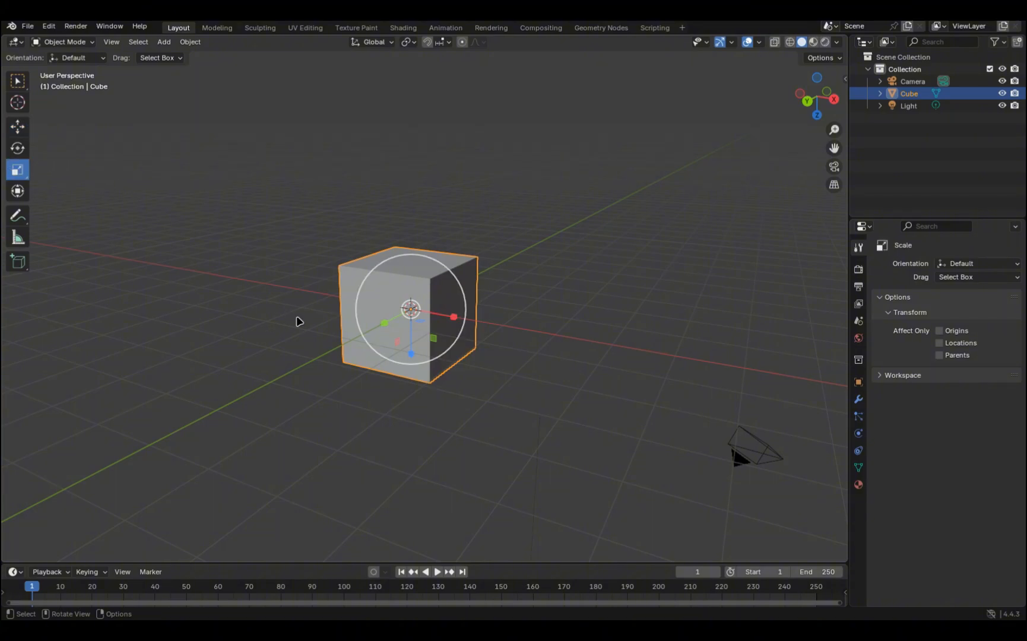
pyautogui.moveTo(375, 289); pyautogui.dragTo(457, 212)
pyautogui.click(14, 128)
pyautogui.hotkey('ctrl', 'z')
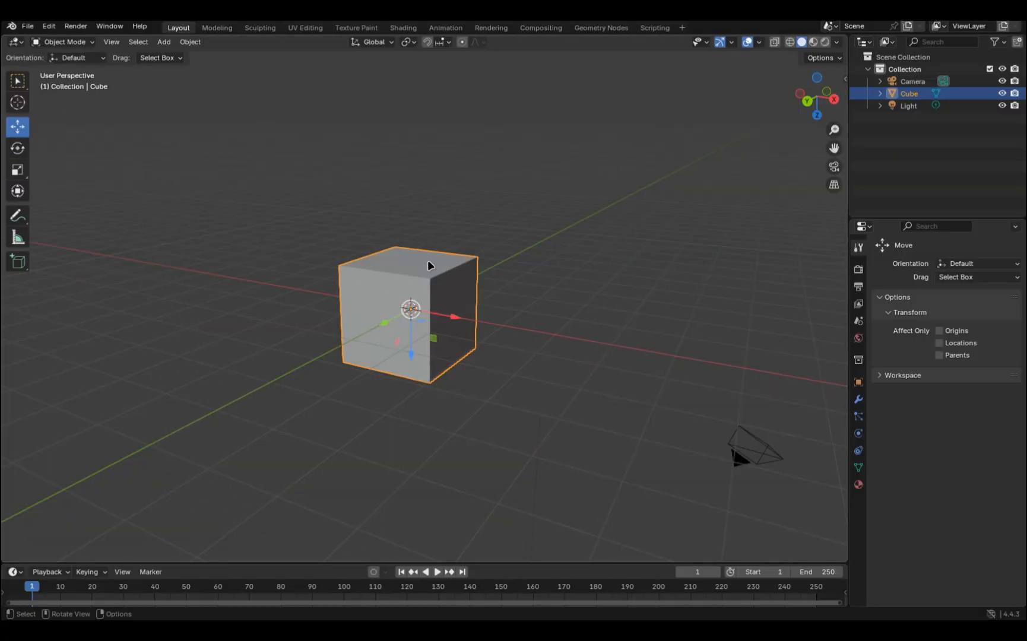
# Scale the cube directly while the Move tool stays active and undo it.
pyautogui.press('s')
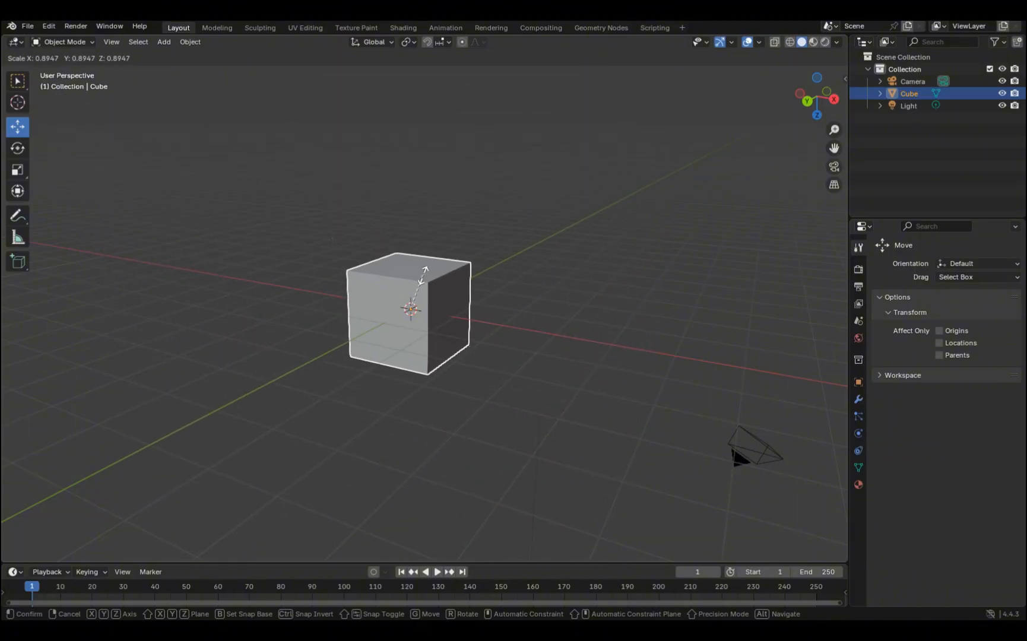
pyautogui.click(473, 224)
pyautogui.hotkey('ctrl', 'z')
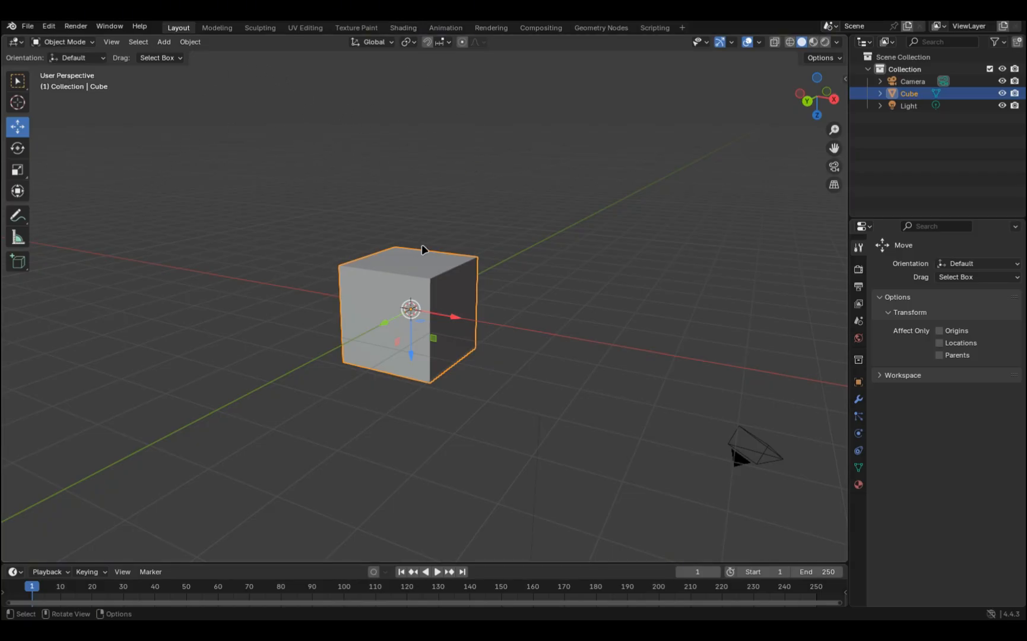
# Try rotating the cube freely and constrained to the Z and Y axes, and cancel the rotation.
pyautogui.press('r')
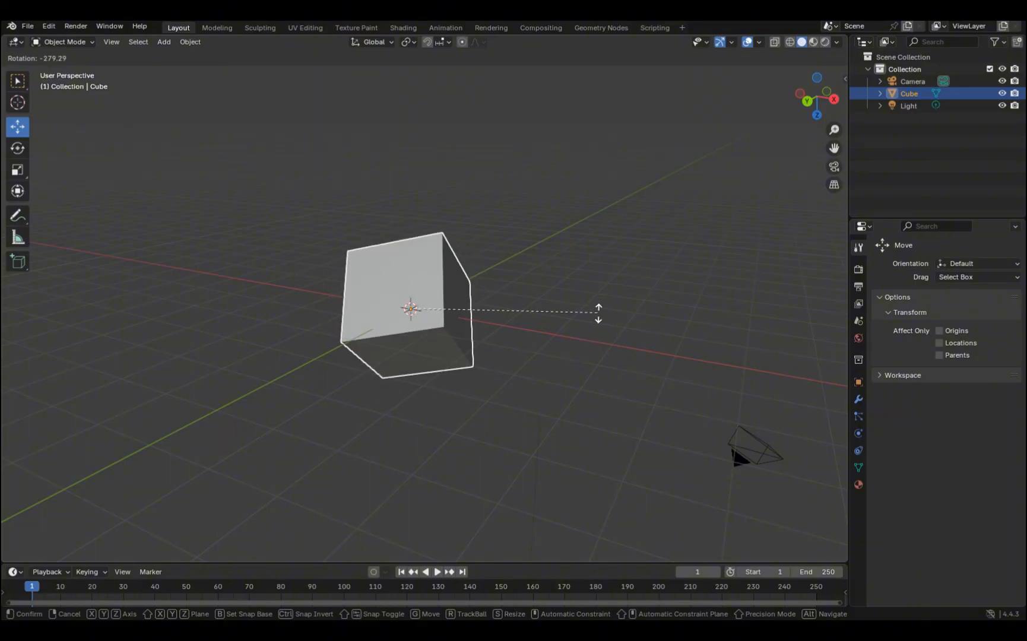
pyautogui.press('z')
pyautogui.press('y')
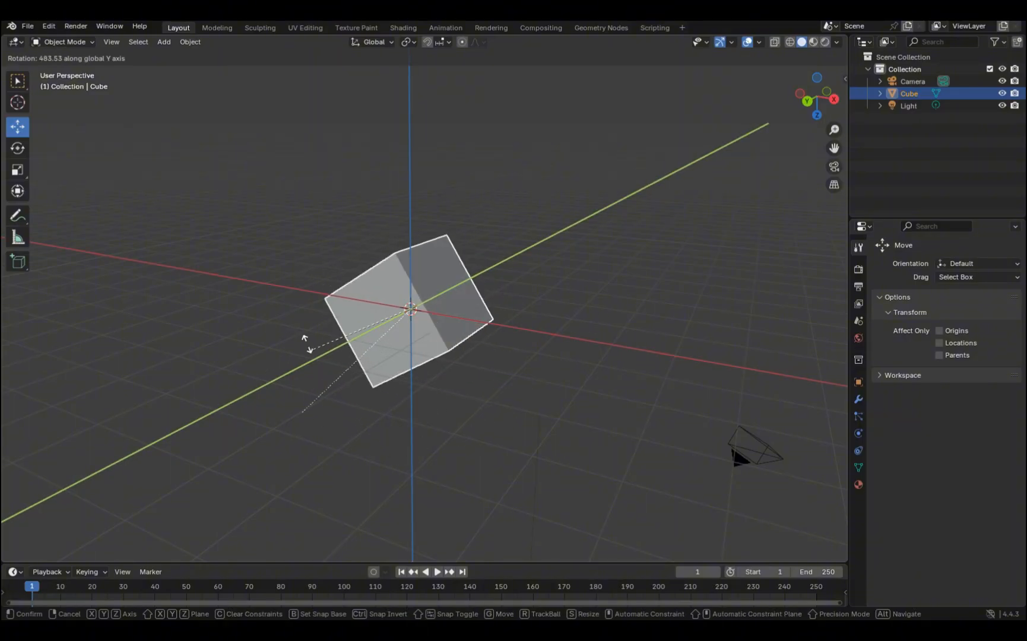
pyautogui.press('Escape')
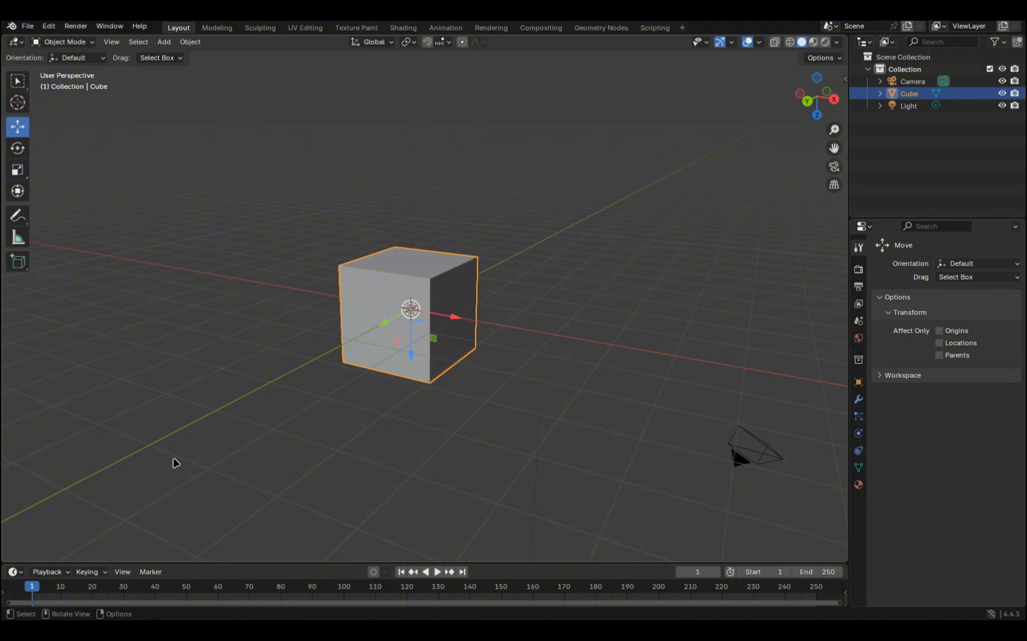
pyautogui.moveTo(155, 417); pyautogui.dragTo(202, 482)
pyautogui.moveTo(694, 415); pyautogui.dragTo(623, 300)
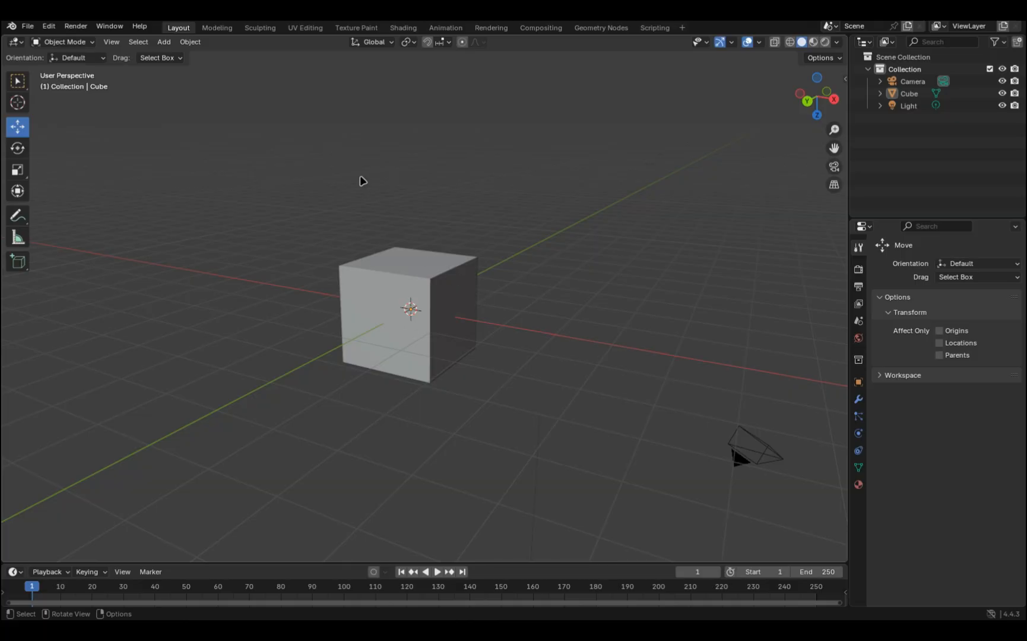
pyautogui.moveTo(408, 54); pyautogui.dragTo(413, 506)
pyautogui.click(438, 471)
# Try moving the cube along the Y, X and Z axes with the Move gizmo, leaving it deselected at its original position.
pyautogui.click(423, 346)
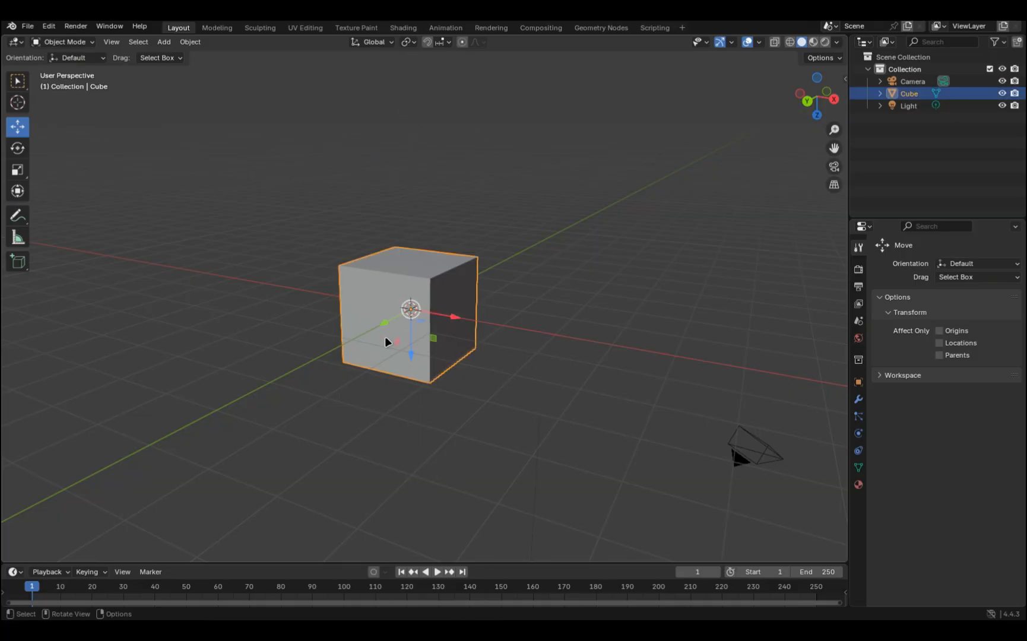
pyautogui.moveTo(382, 325); pyautogui.dragTo(120, 440)
pyautogui.rightClick(119, 440)
pyautogui.moveTo(449, 320); pyautogui.dragTo(195, 308)
pyautogui.rightClick(194, 308)
pyautogui.moveTo(413, 364); pyautogui.dragTo(411, 308)
pyautogui.click(619, 266)
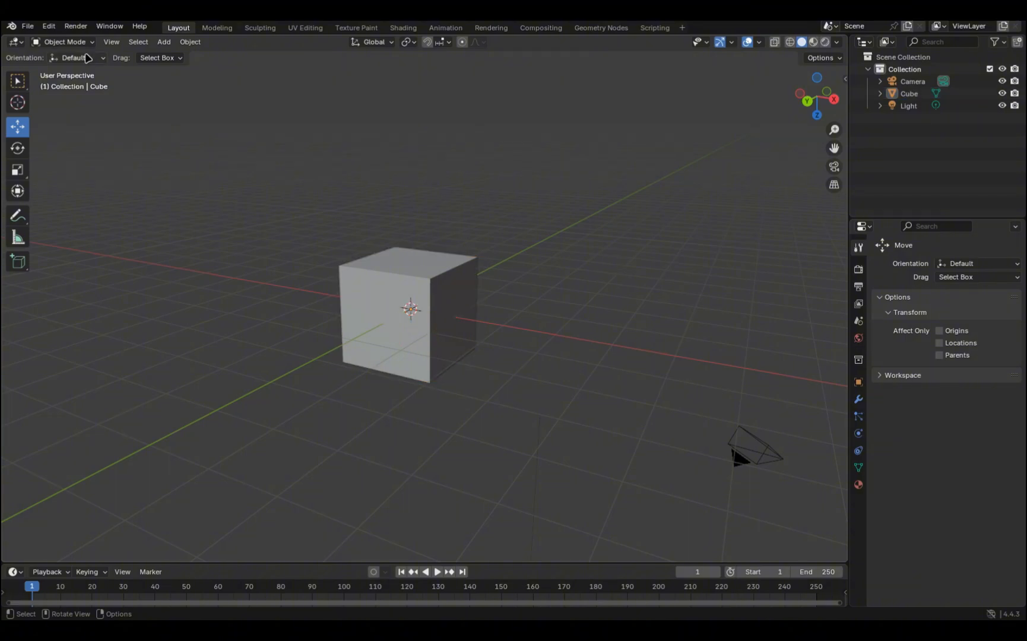
# In Edit Mode, try moving the two vertices of one top edge of the cube, undo the move and deselect.
pyautogui.click(63, 42)
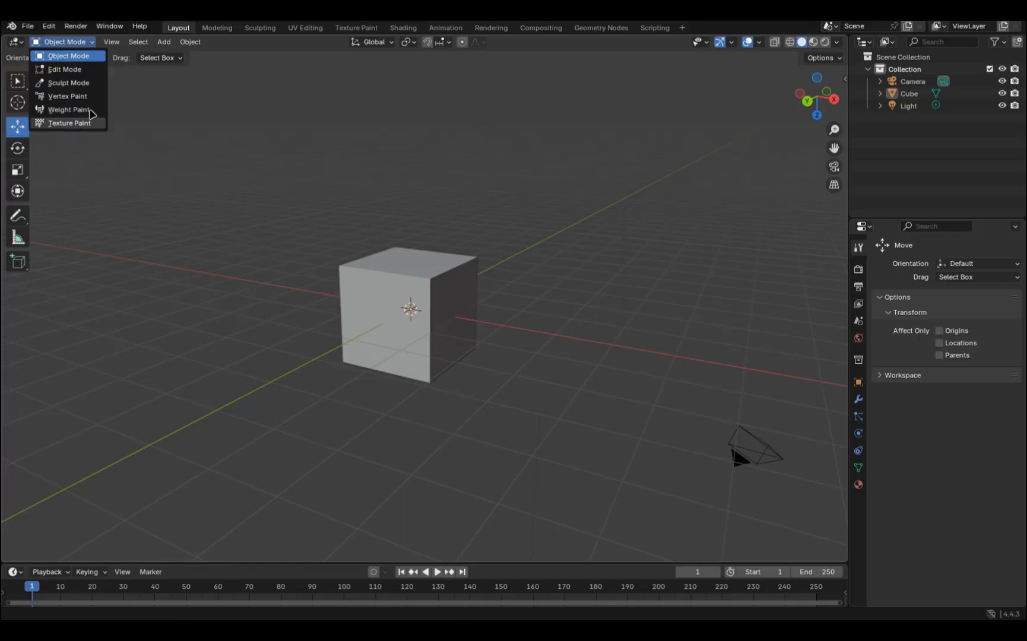
pyautogui.click(45, 72)
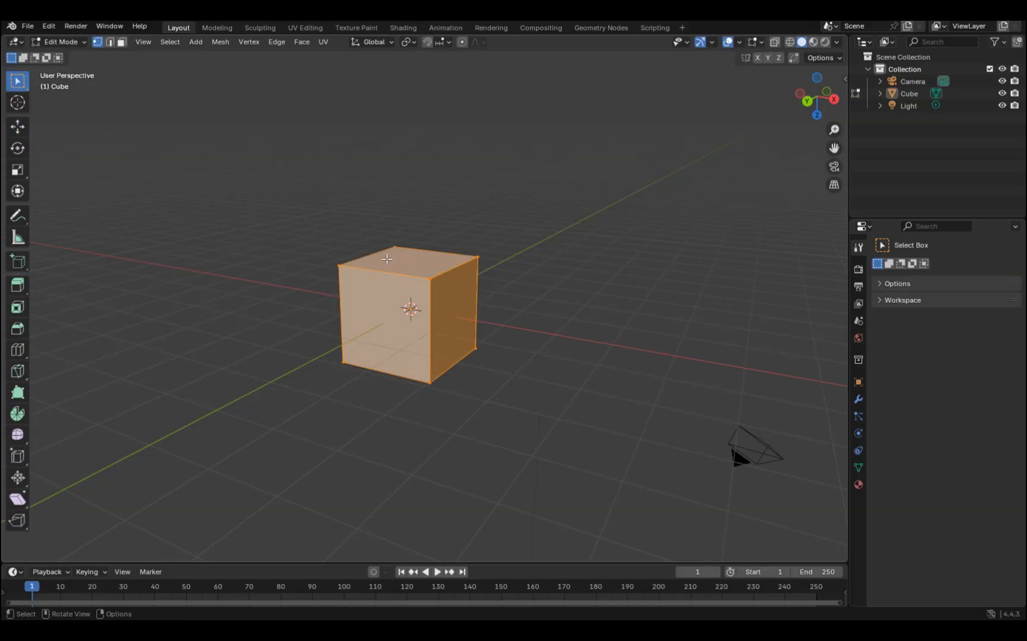
pyautogui.click(390, 260)
pyautogui.moveTo(436, 260); pyautogui.dragTo(377, 259, button='middle')
pyautogui.moveTo(401, 199); pyautogui.dragTo(472, 313)
pyautogui.click(22, 127)
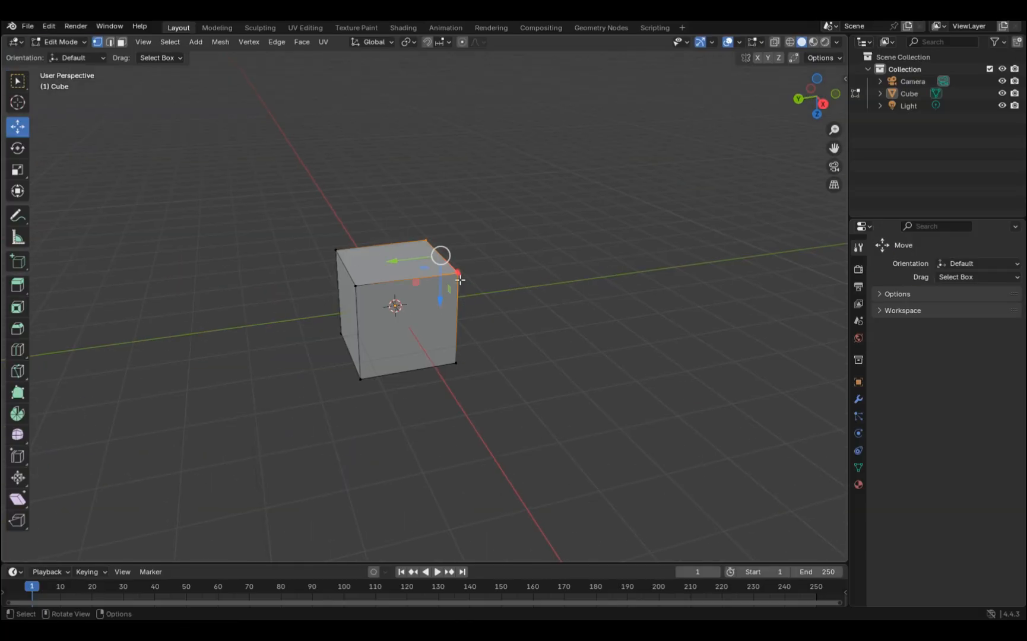
pyautogui.moveTo(440, 255); pyautogui.dragTo(444, 296)
pyautogui.hotkey('ctrl', 'z')
pyautogui.click(482, 244)
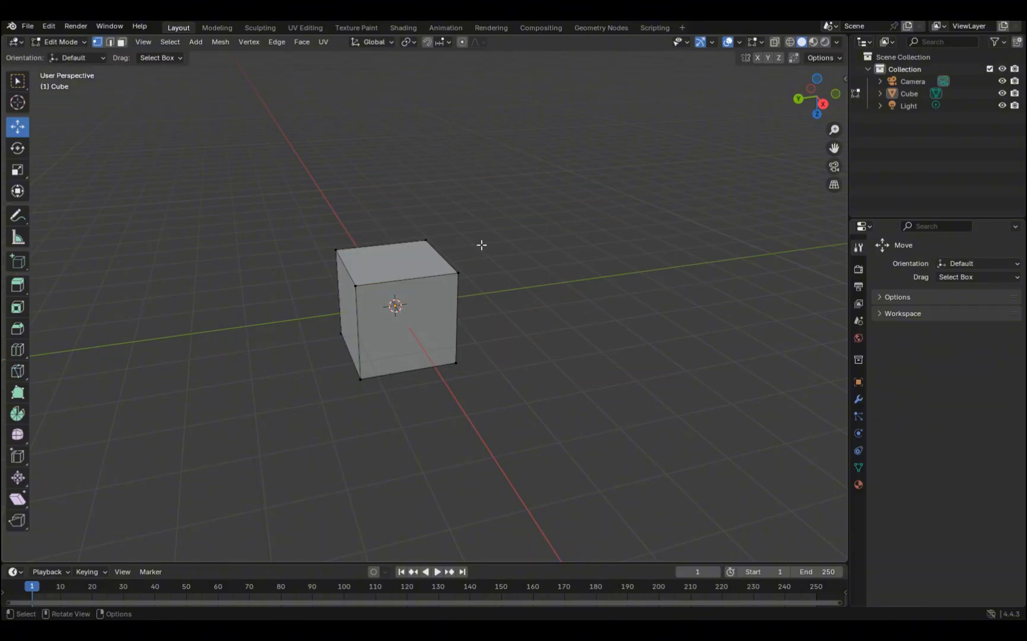
# Return to Object Mode and select the whole cube.
pyautogui.click(67, 44)
pyautogui.click(68, 58)
pyautogui.moveTo(174, 159); pyautogui.dragTo(532, 400)
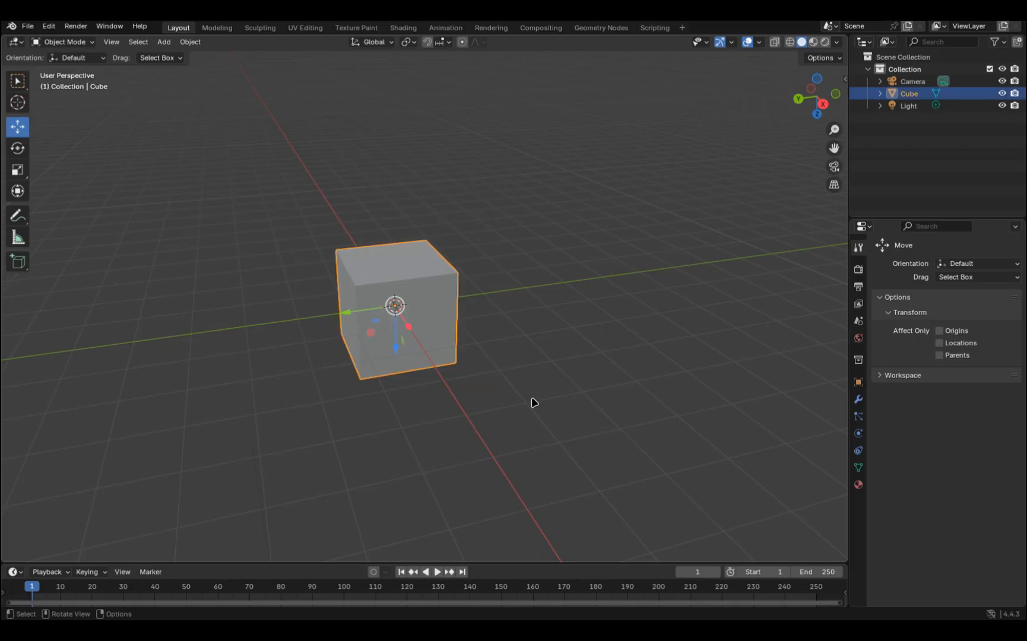
pyautogui.moveTo(497, 345); pyautogui.dragTo(481, 311, button='middle')
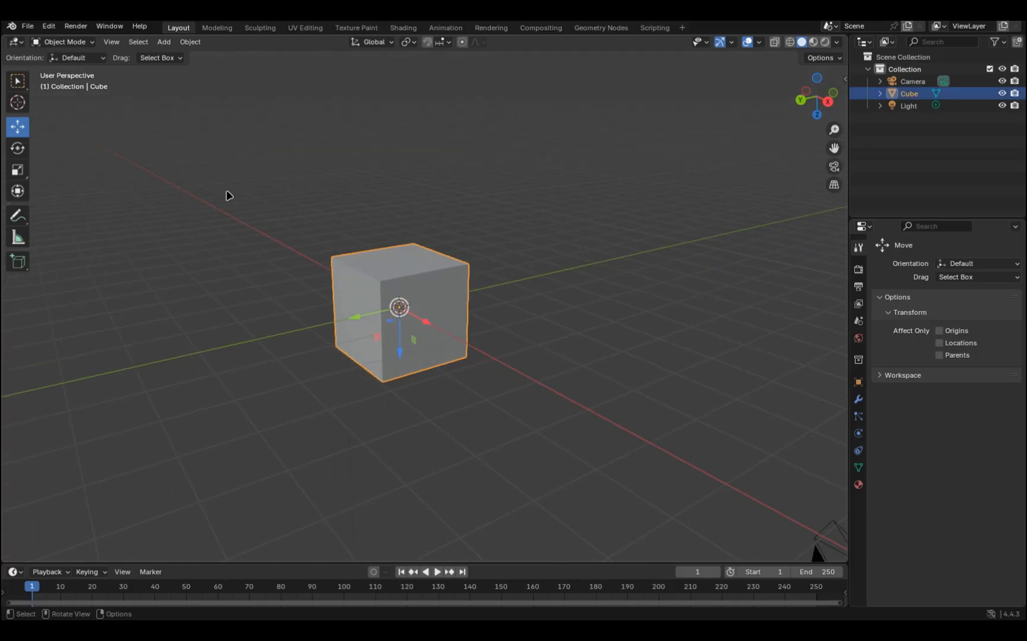
# Switch the cube to Edit Mode and back to Object Mode, and deselect it.
pyautogui.click(59, 42)
pyautogui.click(54, 70)
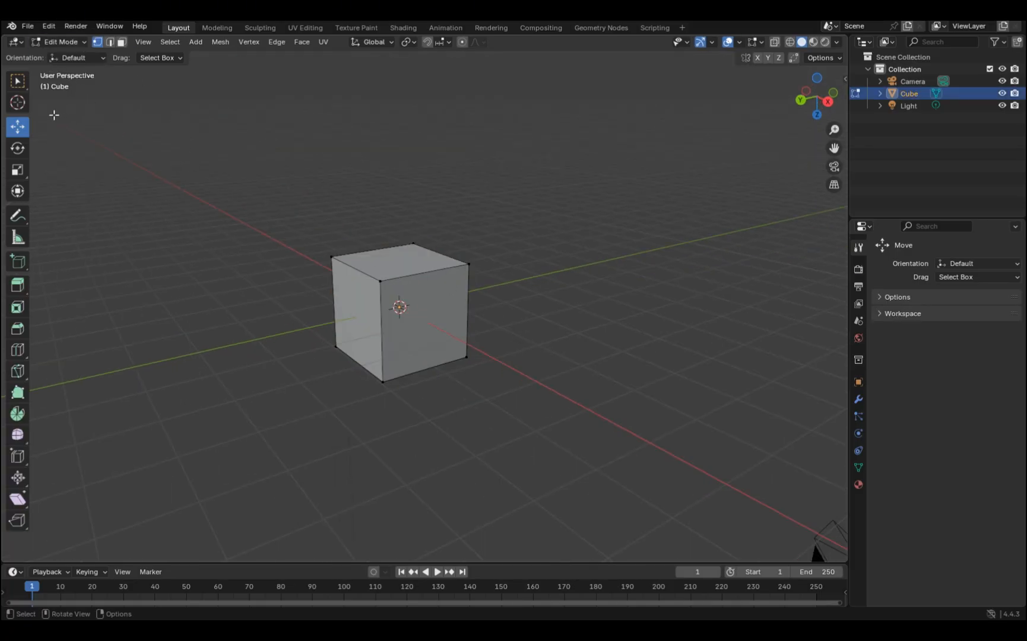
pyautogui.click(59, 42)
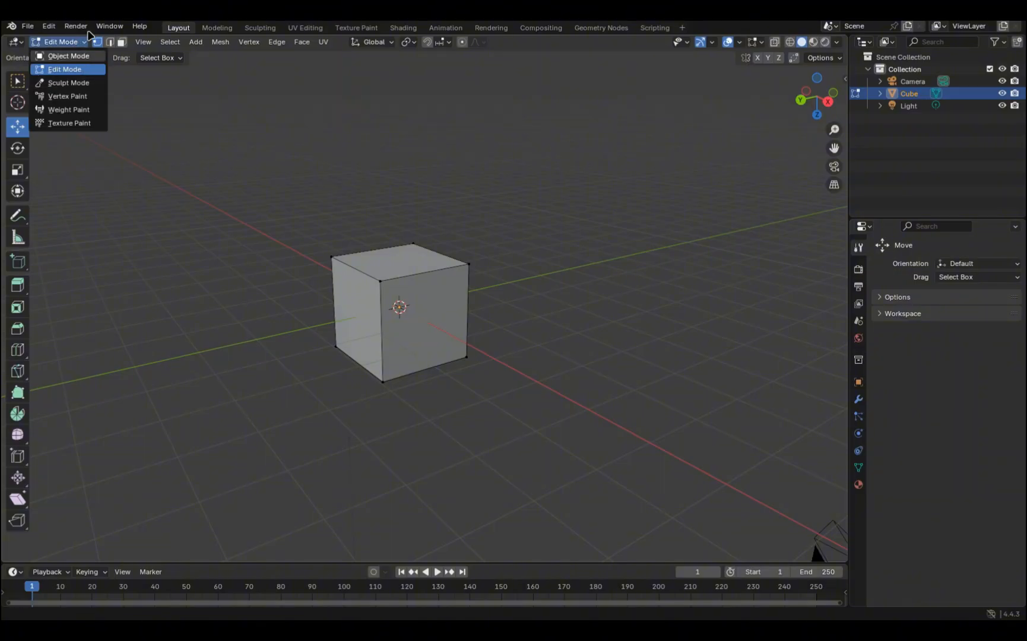
pyautogui.moveTo(298, 211); pyautogui.dragTo(319, 222, button='middle')
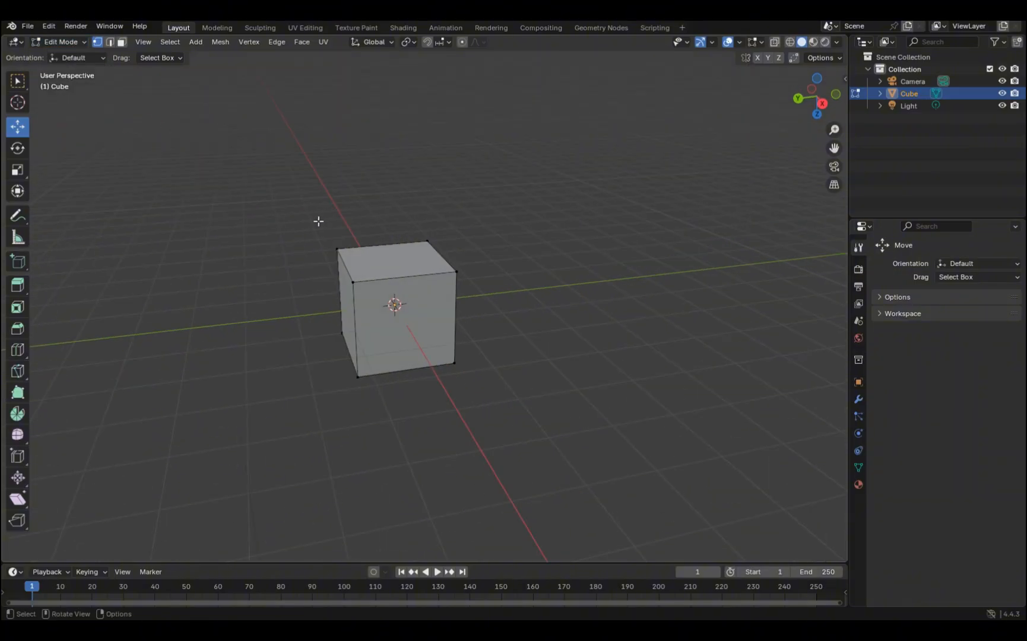
pyautogui.click(59, 42)
pyautogui.click(67, 56)
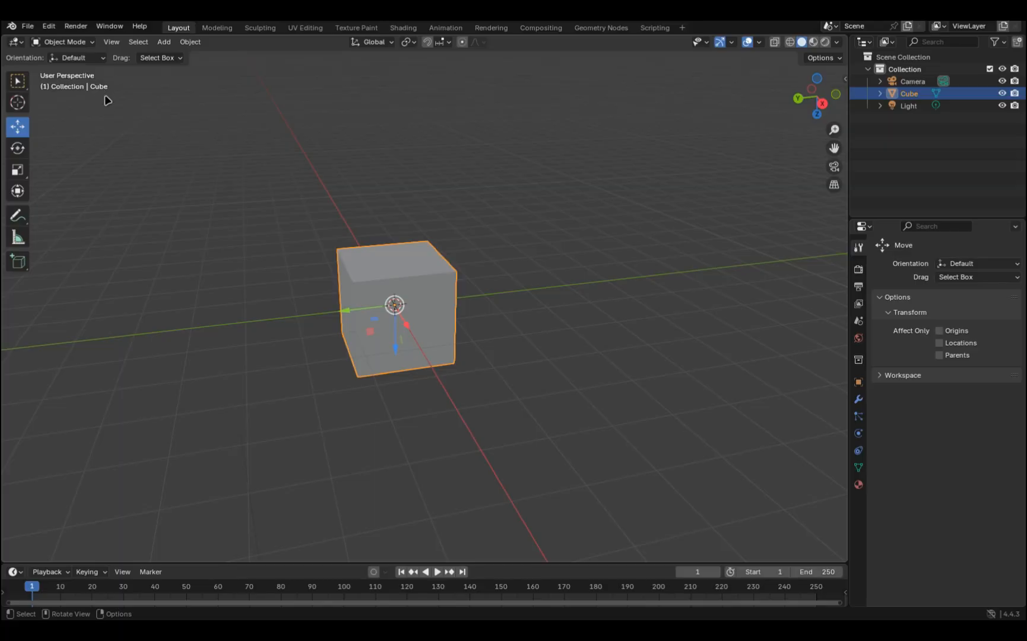
pyautogui.click(504, 237)
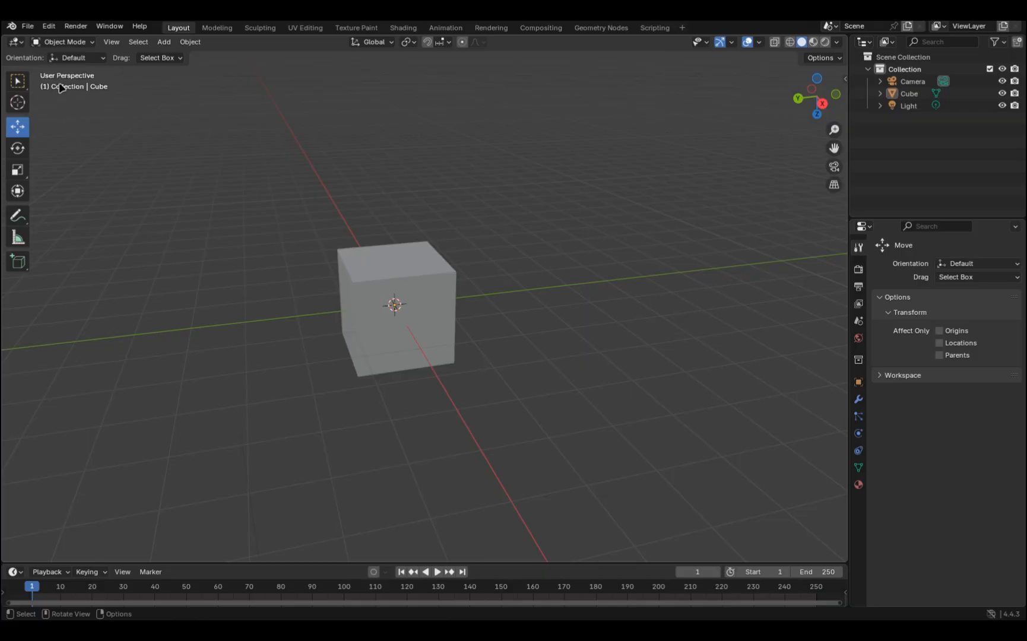
# Select the cube and use the Scale tool to flatten it along Z and stretch it along Y into a slab.
pyautogui.moveTo(219, 128); pyautogui.dragTo(524, 382)
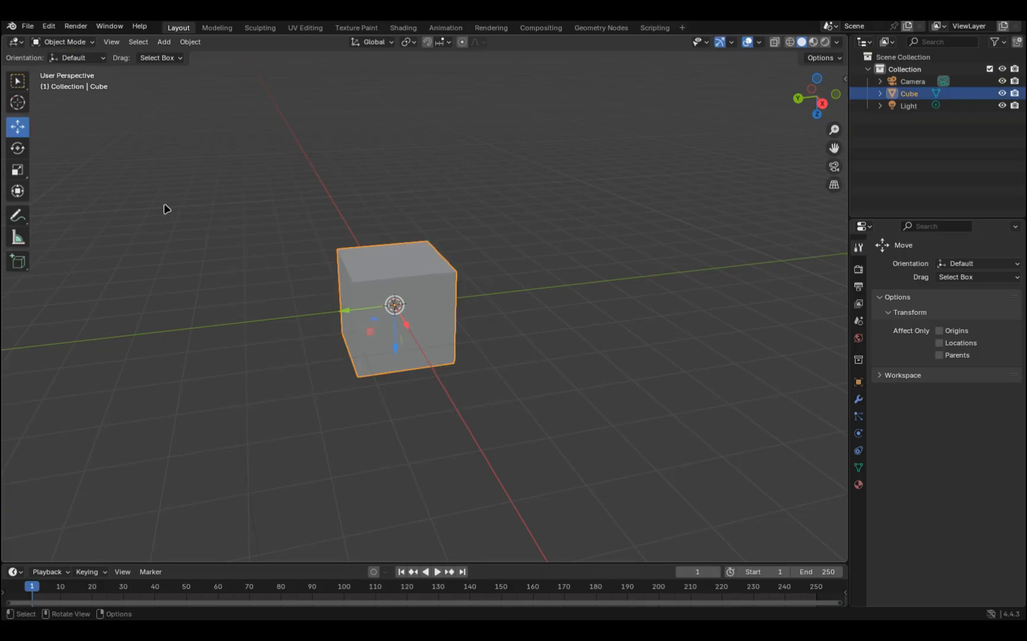
pyautogui.click(18, 172)
pyautogui.moveTo(391, 268); pyautogui.dragTo(404, 279)
pyautogui.moveTo(405, 279); pyautogui.dragTo(413, 369, button='middle')
pyautogui.moveTo(399, 351); pyautogui.dragTo(314, 327)
pyautogui.moveTo(338, 336); pyautogui.dragTo(469, 321, button='middle')
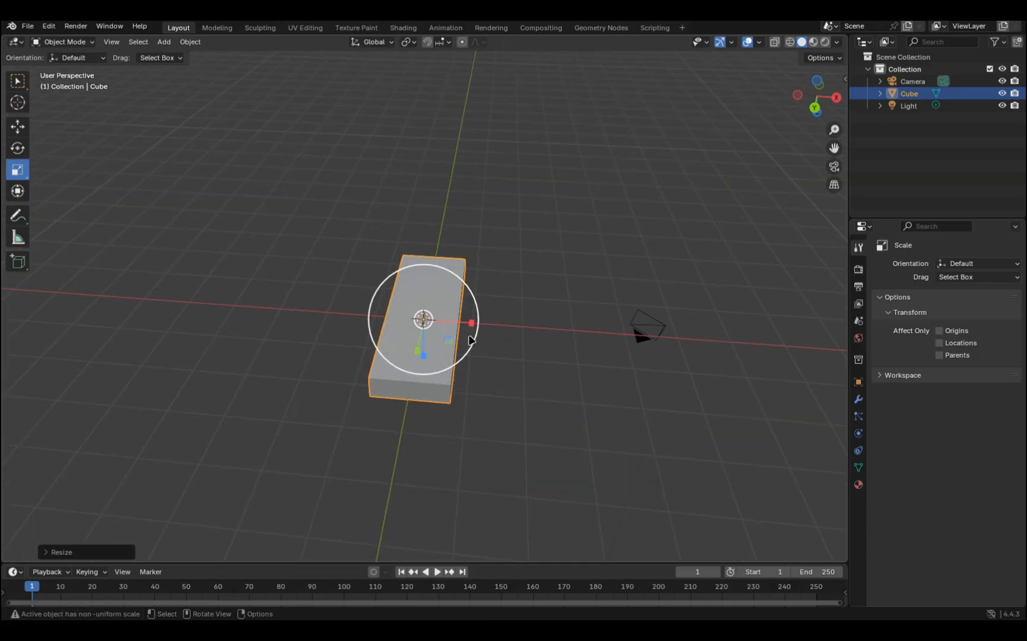
# Adjust the slab's proportions by scaling it along the X and Y axes, and deselect it.
pyautogui.moveTo(469, 322); pyautogui.dragTo(487, 325)
pyautogui.moveTo(509, 324)
pyautogui.mouseDown(button='middle')
pyautogui.moveTo(482, 315)
pyautogui.moveTo(577, 338)
pyautogui.moveTo(438, 356)
pyautogui.moveTo(516, 336)
pyautogui.mouseUp(button='middle')
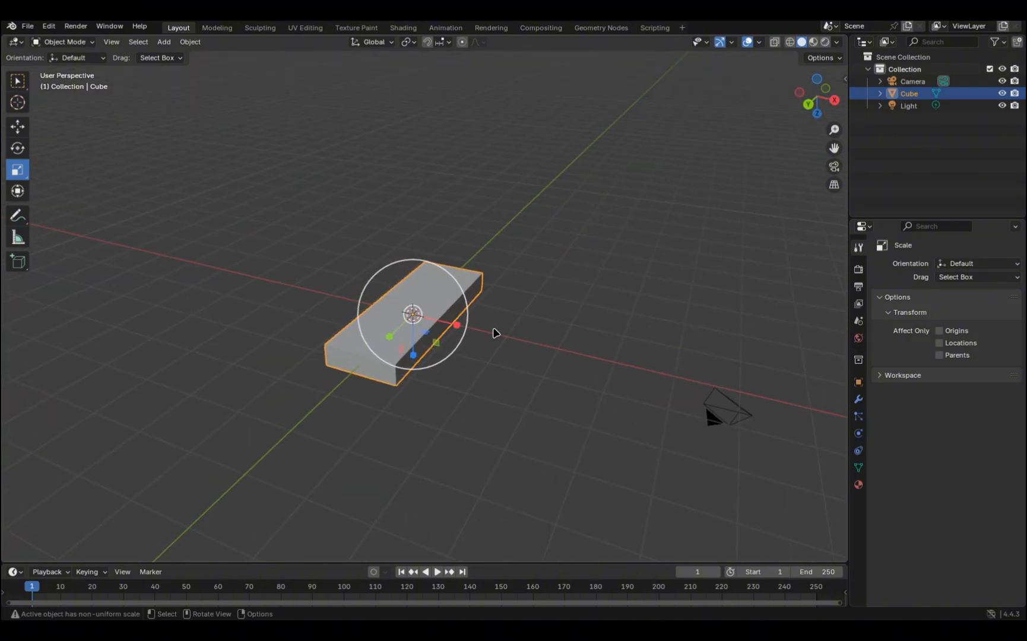
pyautogui.moveTo(392, 334); pyautogui.dragTo(374, 352)
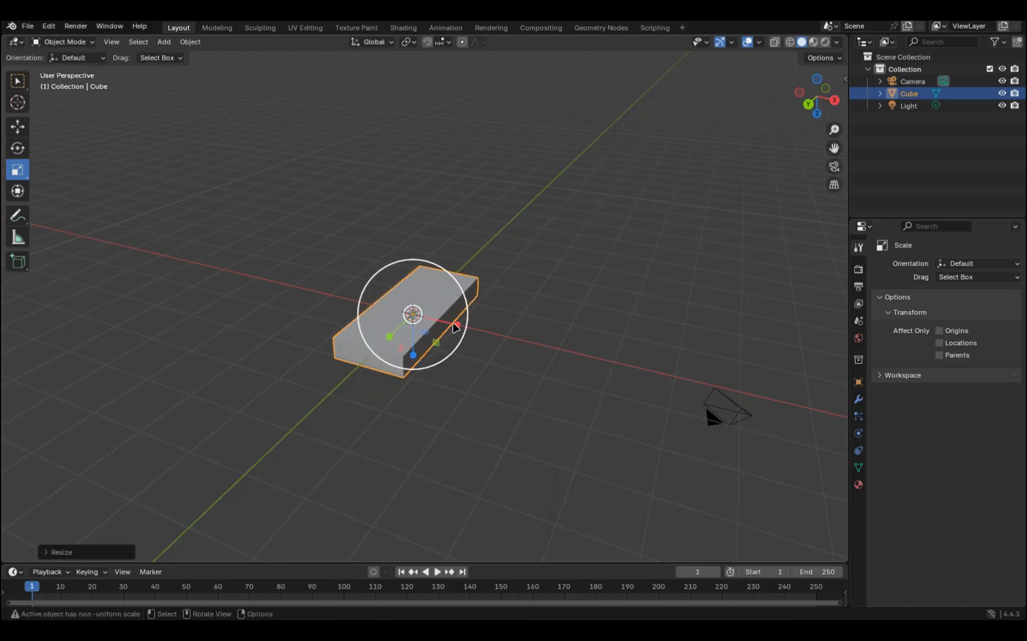
pyautogui.moveTo(456, 324); pyautogui.dragTo(464, 327)
pyautogui.moveTo(419, 339); pyautogui.dragTo(373, 317, button='middle')
pyautogui.moveTo(345, 303); pyautogui.dragTo(362, 303)
pyautogui.click(528, 265)
pyautogui.scroll(1, 532, 265)
pyautogui.moveTo(532, 266); pyautogui.dragTo(534, 256, button='middle')
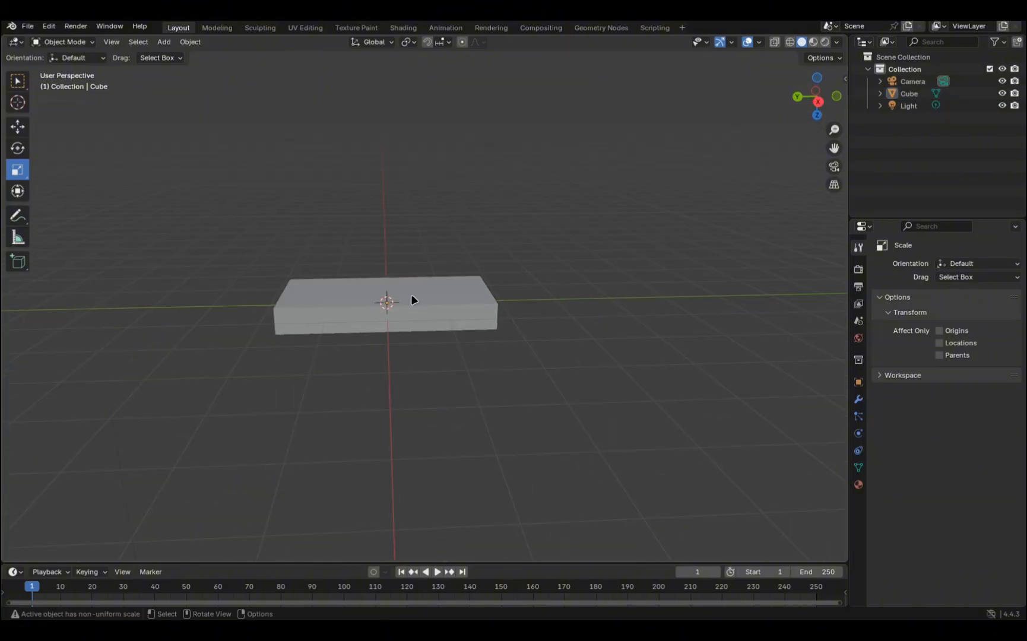
# Fine-tune the slab's scale along the Y and Z axes and leave it deselected.
pyautogui.click(412, 297)
pyautogui.moveTo(334, 303); pyautogui.dragTo(336, 303)
pyautogui.moveTo(387, 353)
pyautogui.mouseDown()
pyautogui.moveTo(386, 338)
pyautogui.moveTo(385, 377)
pyautogui.moveTo(385, 348)
pyautogui.mouseUp()
pyautogui.click(607, 366)
pyautogui.moveTo(607, 366)
pyautogui.mouseDown(button='middle')
pyautogui.moveTo(721, 360)
pyautogui.moveTo(605, 352)
pyautogui.mouseUp(button='middle')
pyautogui.click(458, 298)
pyautogui.scroll(5, 461, 299)
pyautogui.scroll(-3, 460, 298)
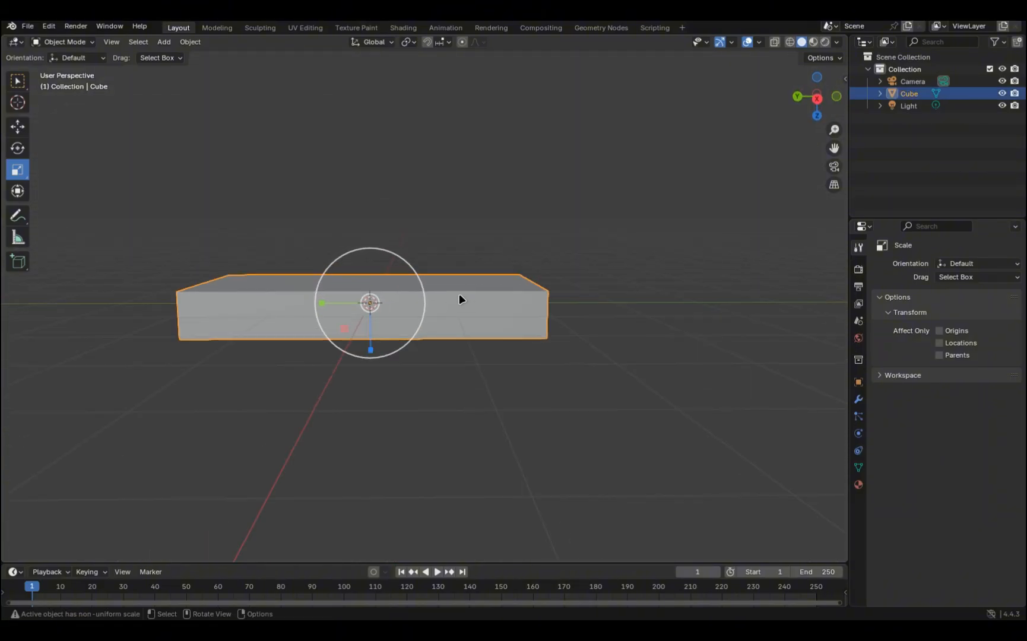
pyautogui.moveTo(458, 298); pyautogui.dragTo(474, 344, button='middle')
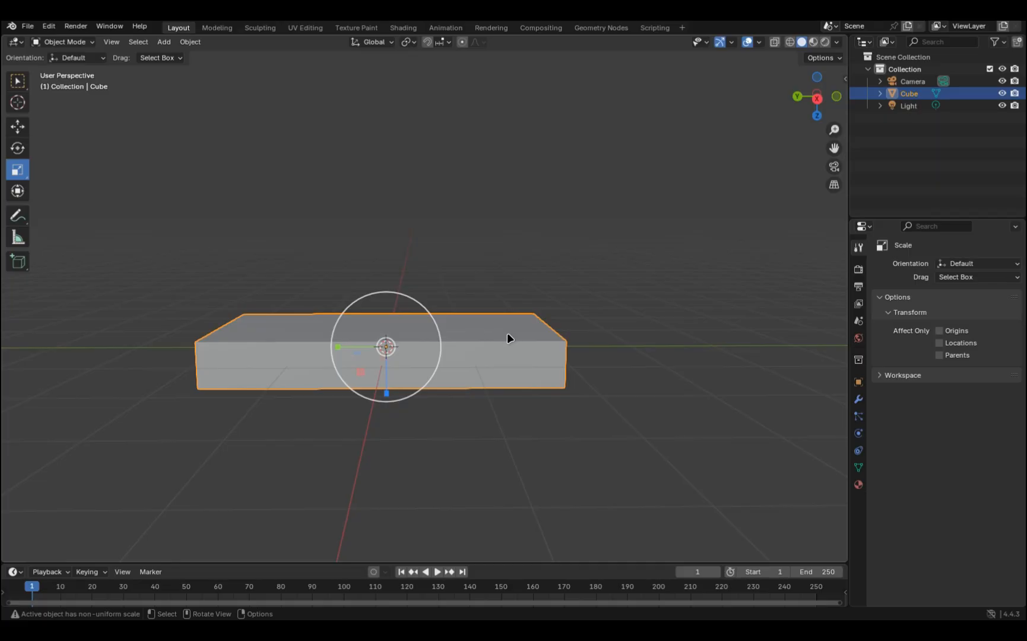
pyautogui.click(525, 228)
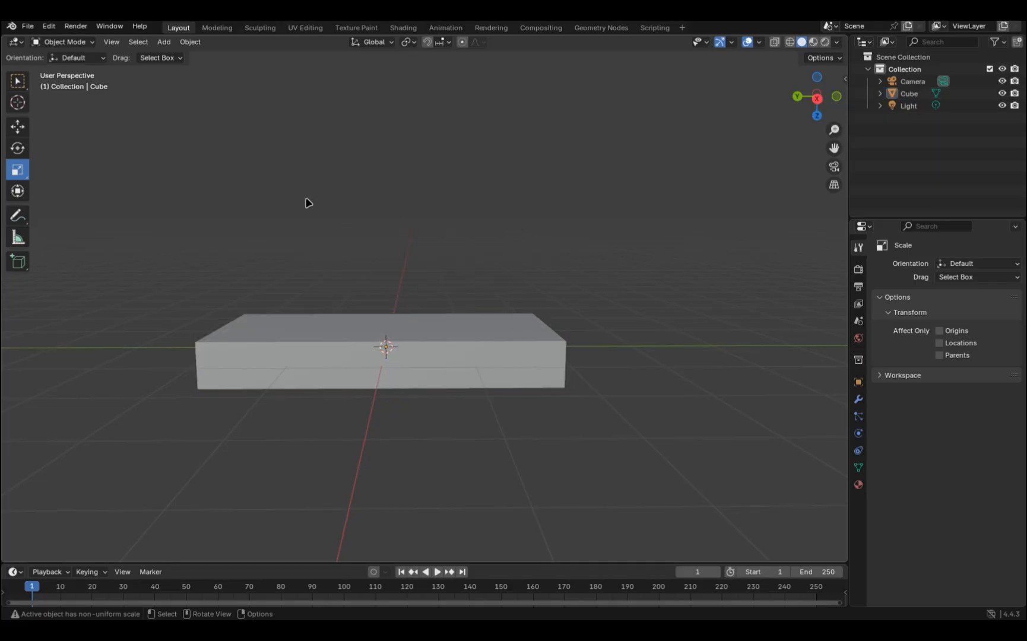
# In Edit Mode, add two loop cuts across the slab's length, slide them slightly toward the -Y end, and use vertex selection.
pyautogui.click(63, 42)
pyautogui.click(90, 69)
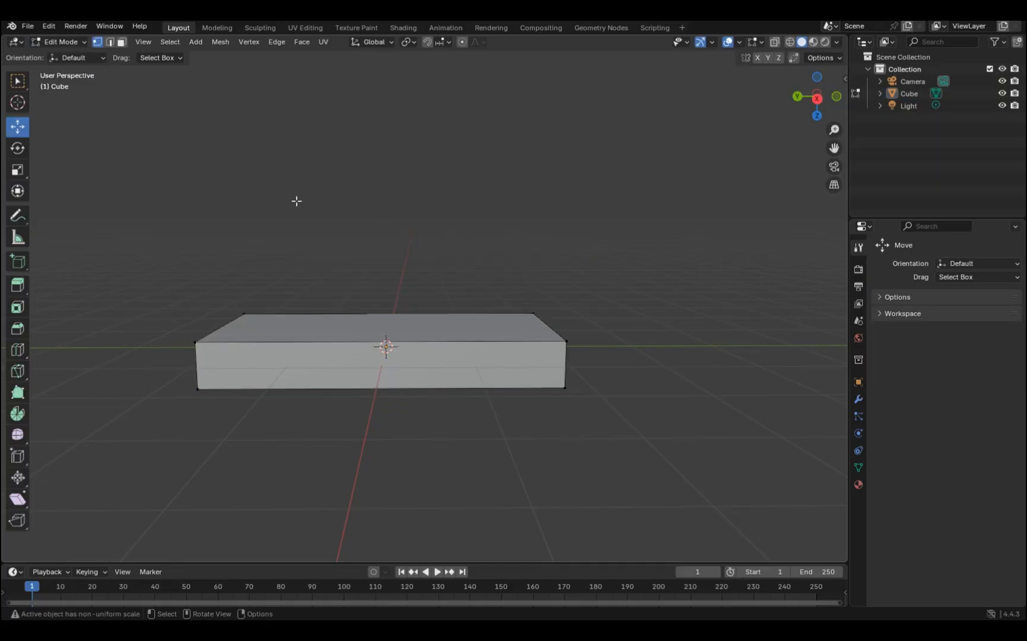
pyautogui.moveTo(160, 238); pyautogui.dragTo(550, 419)
pyautogui.click(658, 434)
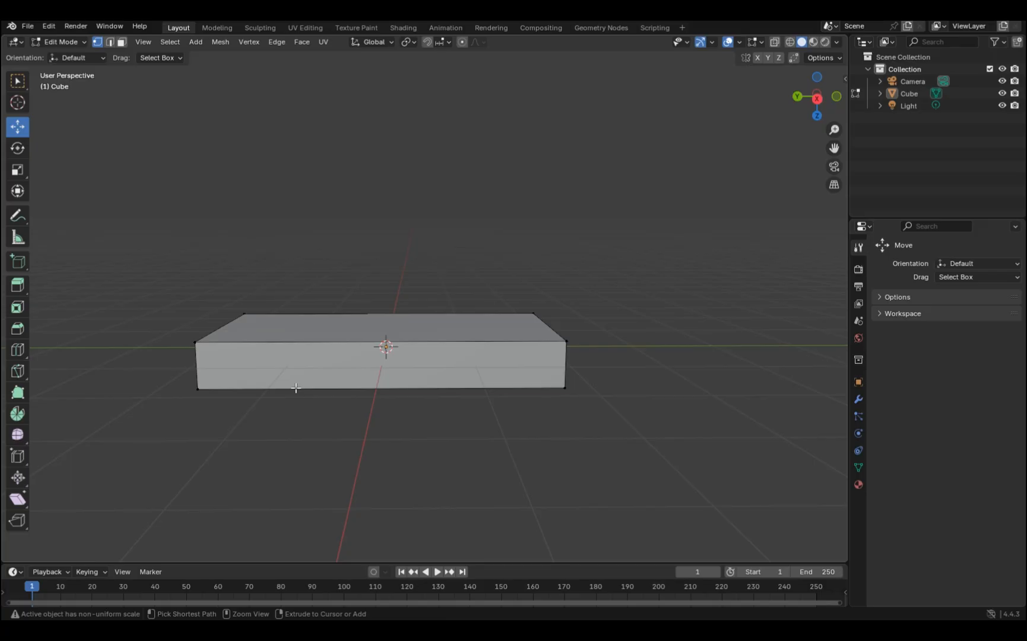
pyautogui.hotkey('ctrl', 'r')
pyautogui.scroll(1, 488, 350)
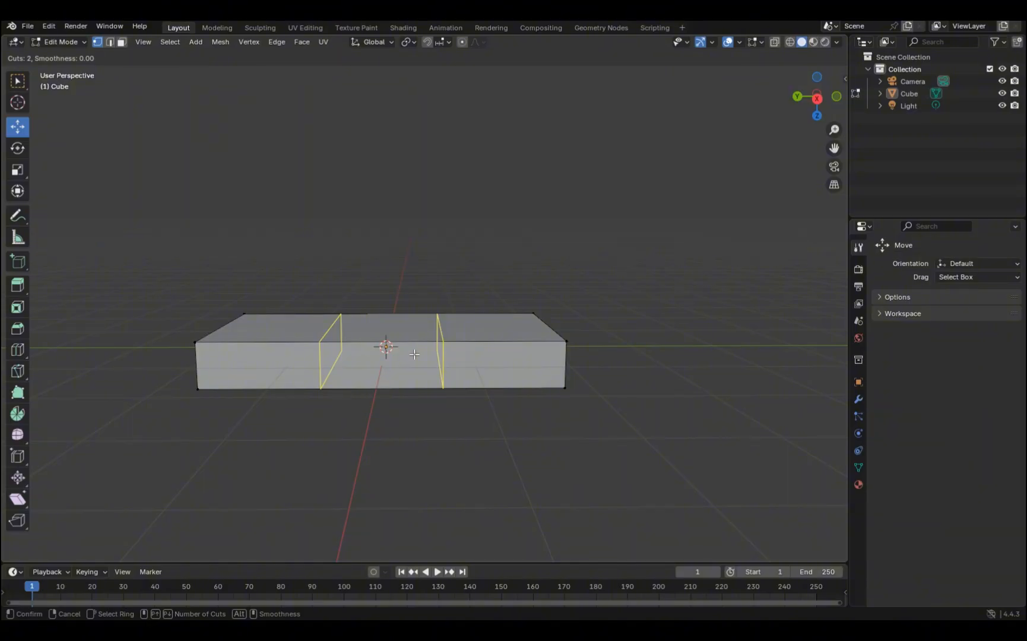
pyautogui.click(357, 353)
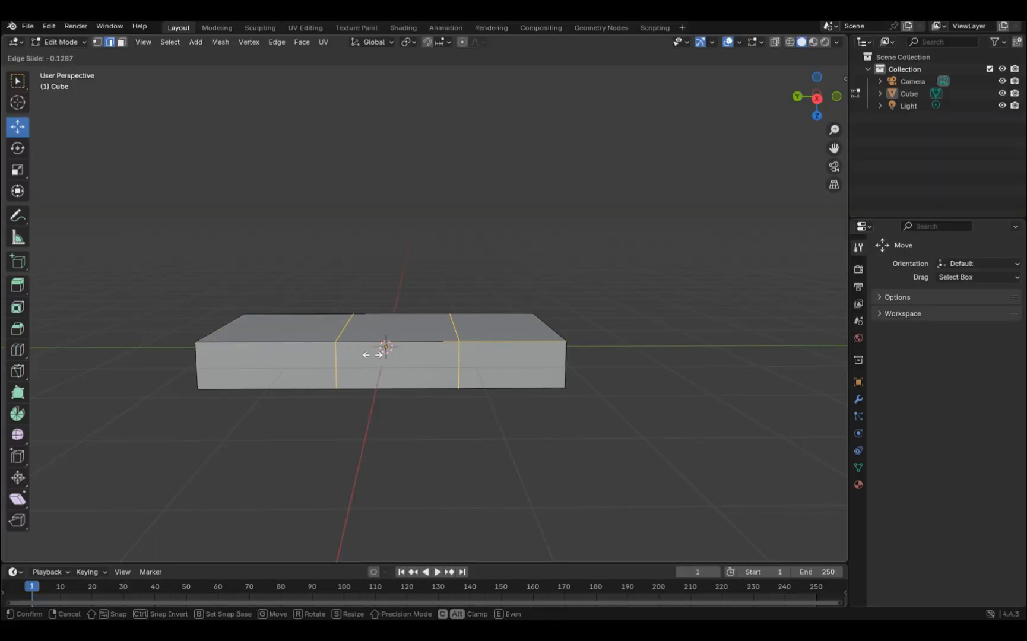
pyautogui.click(371, 353)
pyautogui.press('1')
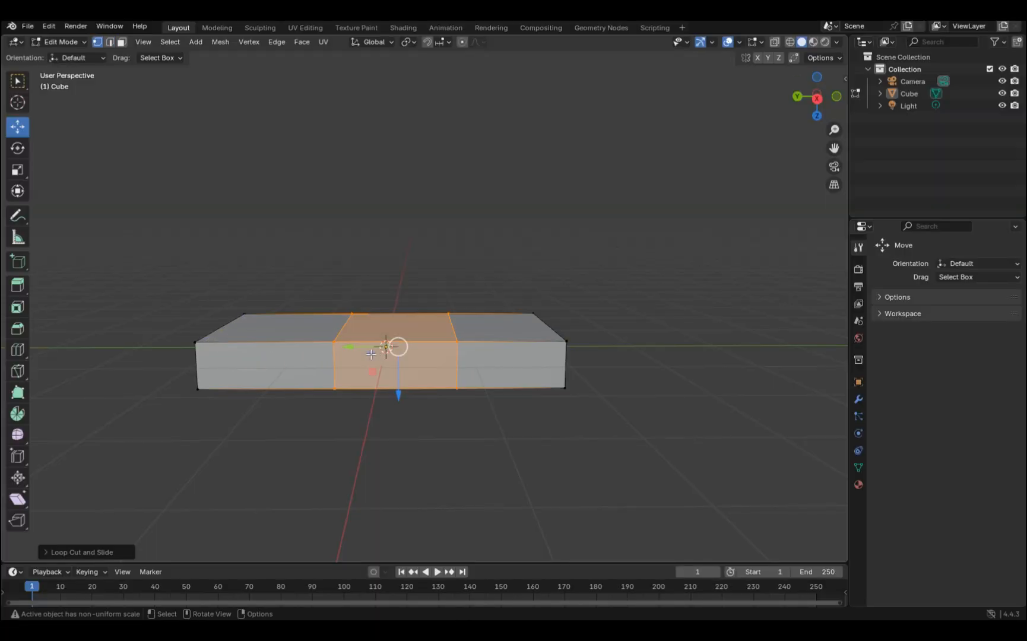
# Try moving the slab's top corner vertex, cancel it, and in edge selection try moving the adjoining top edge and undo it.
pyautogui.moveTo(544, 311); pyautogui.dragTo(471, 374, button='middle')
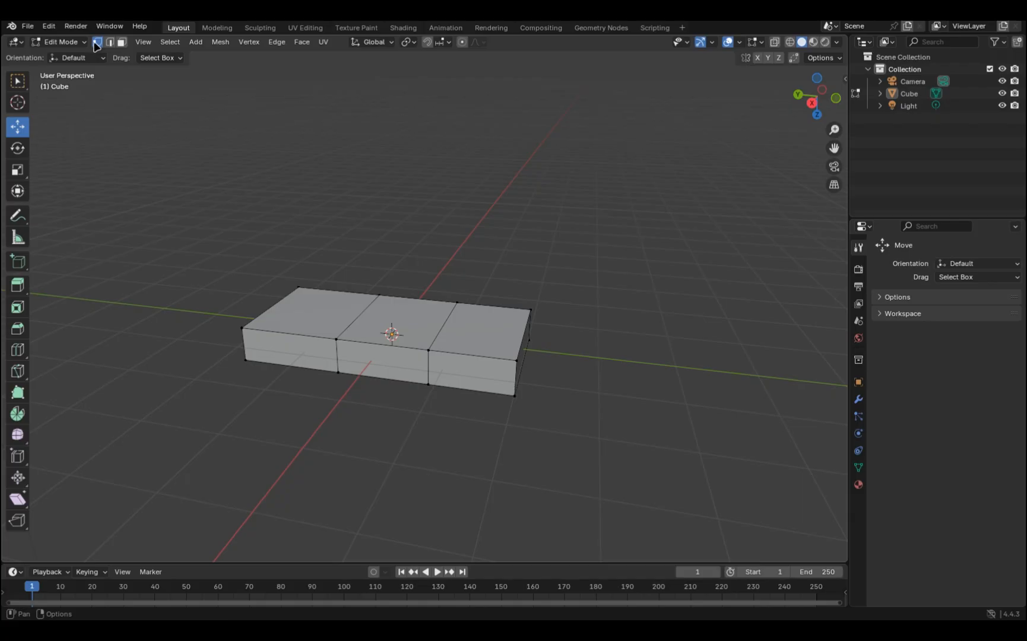
pyautogui.moveTo(261, 304); pyautogui.dragTo(237, 266)
pyautogui.press('Escape')
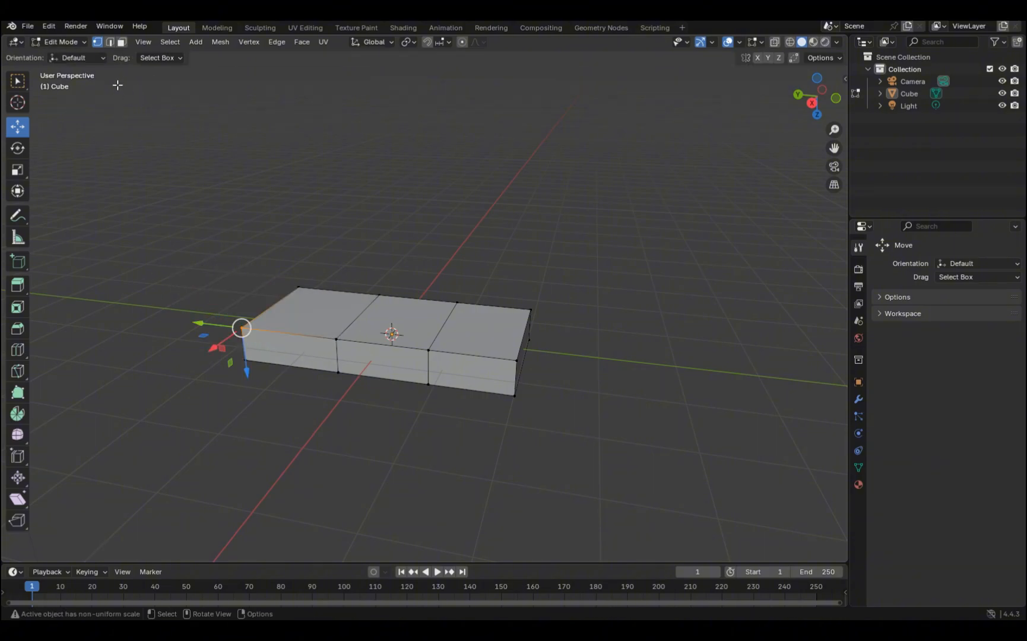
pyautogui.press('2')
pyautogui.click(274, 329)
pyautogui.moveTo(286, 332); pyautogui.dragTo(256, 291)
pyautogui.hotkey('ctrl', 'z')
# Switch to face selection and try selecting the slab's middle and -Y end top faces in turn.
pyautogui.click(121, 41)
pyautogui.click(403, 312)
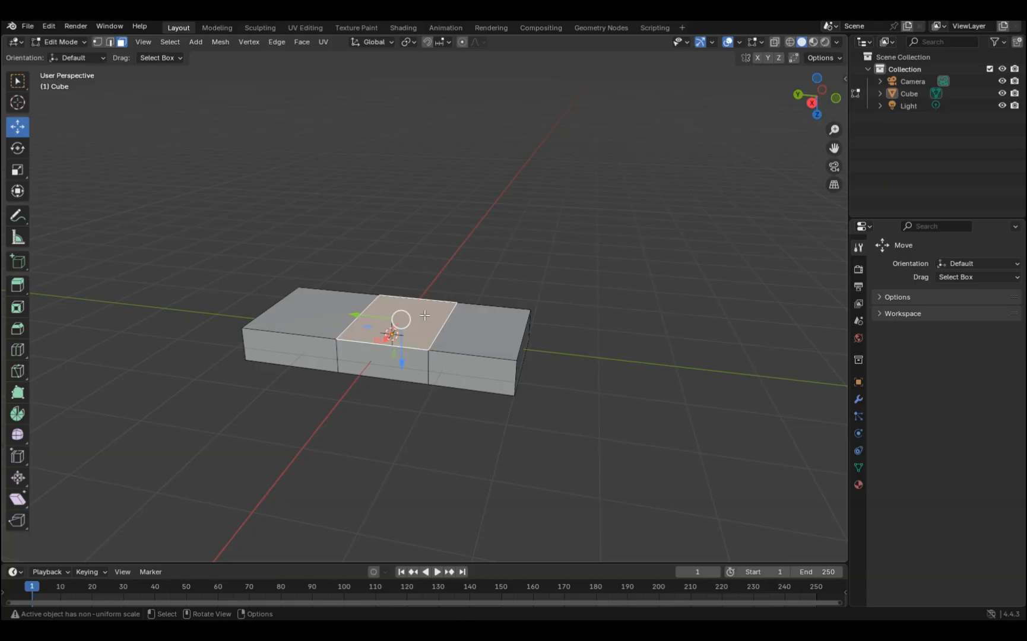
pyautogui.click(478, 332)
pyautogui.click(380, 321)
pyautogui.click(478, 346)
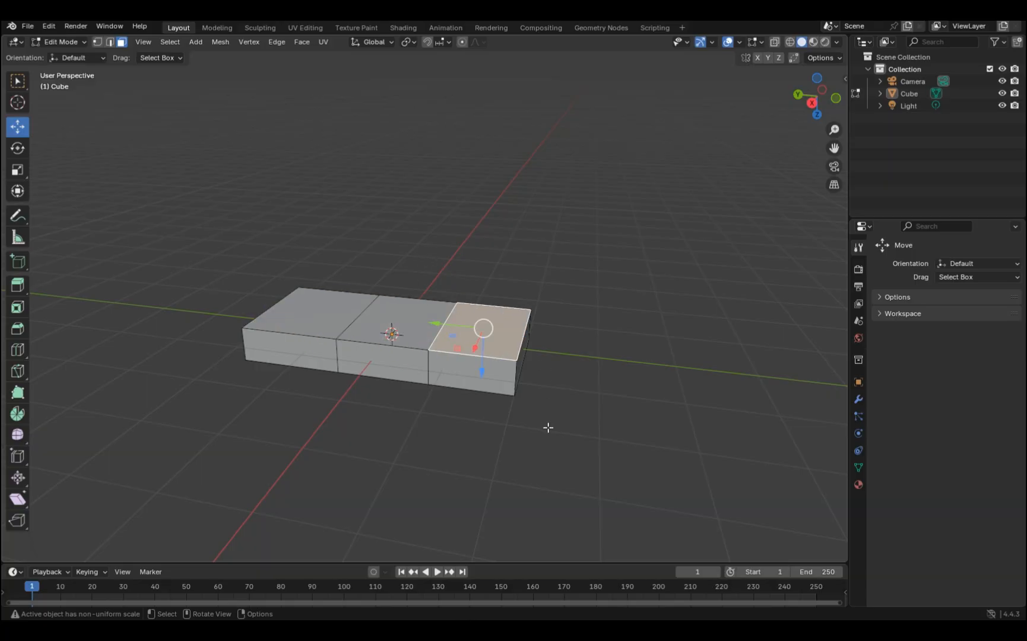
# Extrude the slab's middle top face upward and raise the extruded face further along Z.
pyautogui.moveTo(409, 355); pyautogui.dragTo(545, 344, button='middle')
pyautogui.moveTo(438, 308); pyautogui.dragTo(446, 337, button='middle')
pyautogui.click(386, 330)
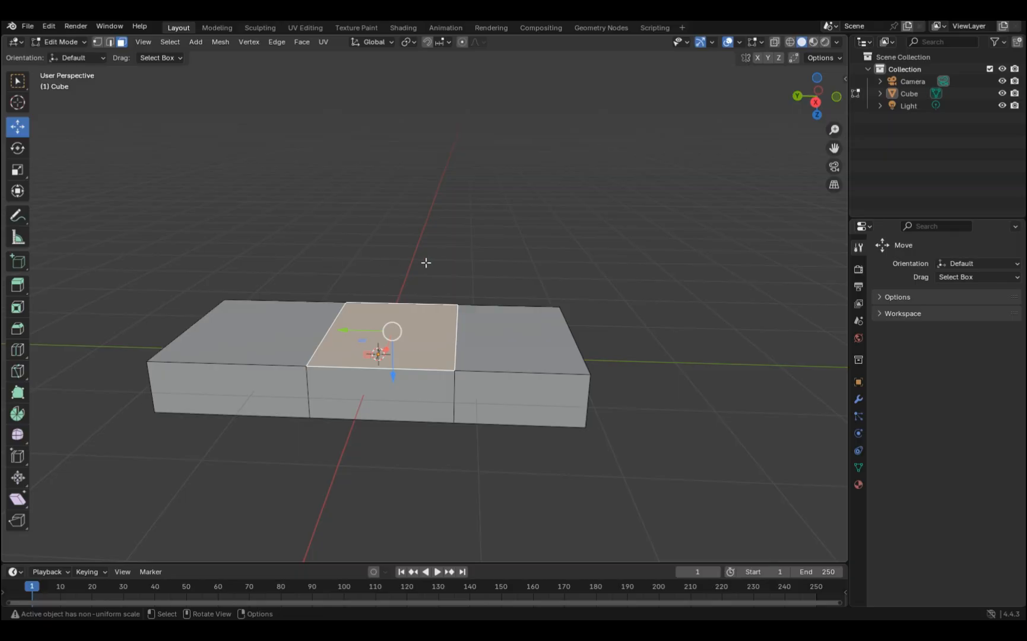
pyautogui.press('e')
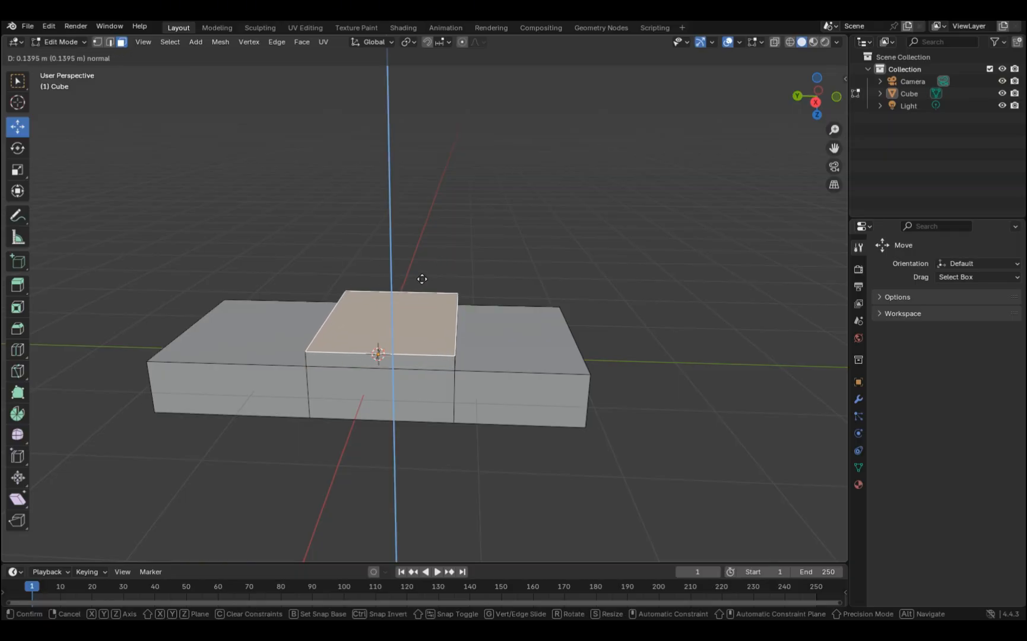
pyautogui.click(425, 215)
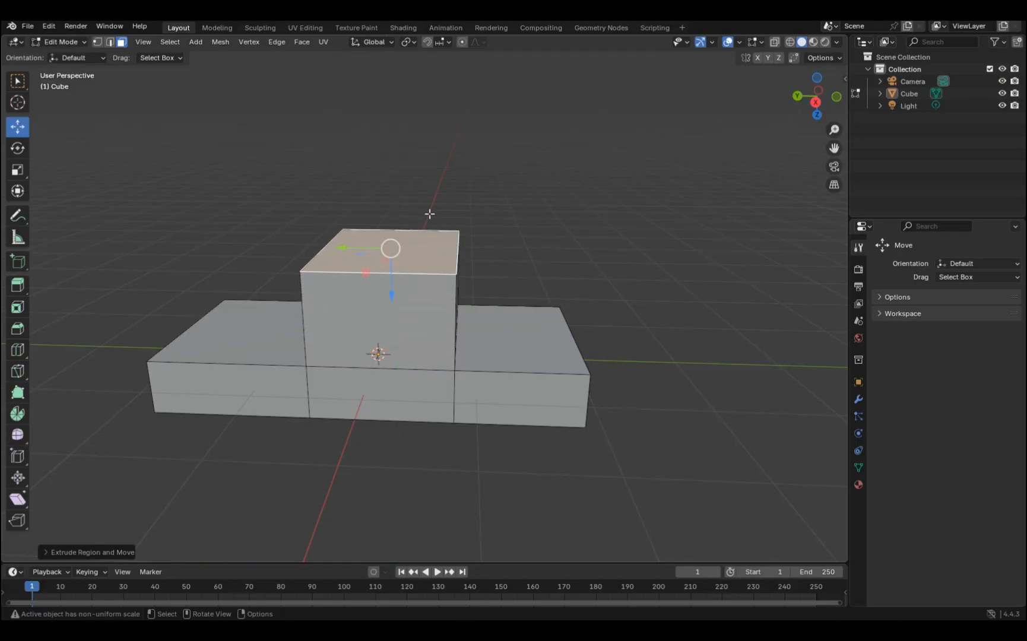
pyautogui.moveTo(426, 214); pyautogui.dragTo(429, 248, button='middle')
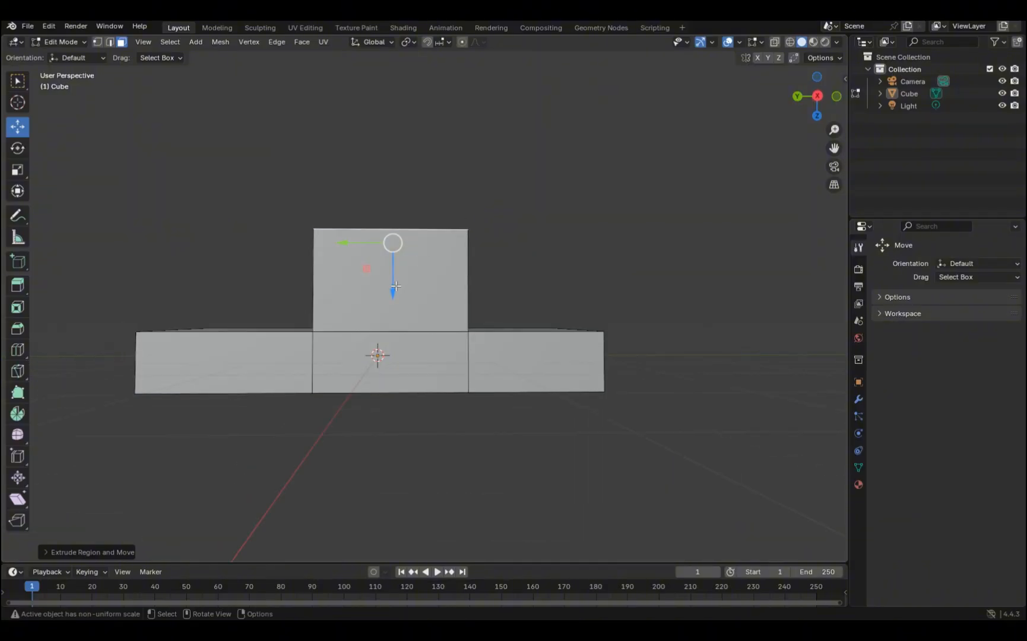
pyautogui.moveTo(396, 286); pyautogui.dragTo(393, 270)
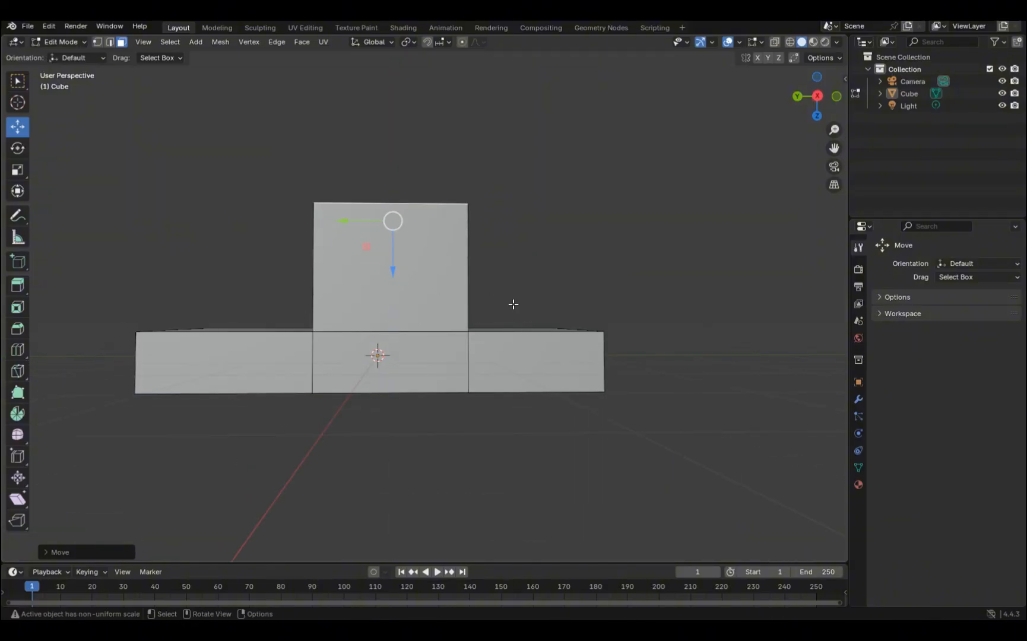
# In edge selection, move the raised block's top edge on the +Y side inward along Y to slant that side.
pyautogui.moveTo(513, 302); pyautogui.dragTo(182, 192, button='middle')
pyautogui.scroll(2, 384, 203)
pyautogui.keyDown('shift'); pyautogui.moveTo(385, 202); pyautogui.dragTo(443, 219, button='middle'); pyautogui.keyUp('shift')
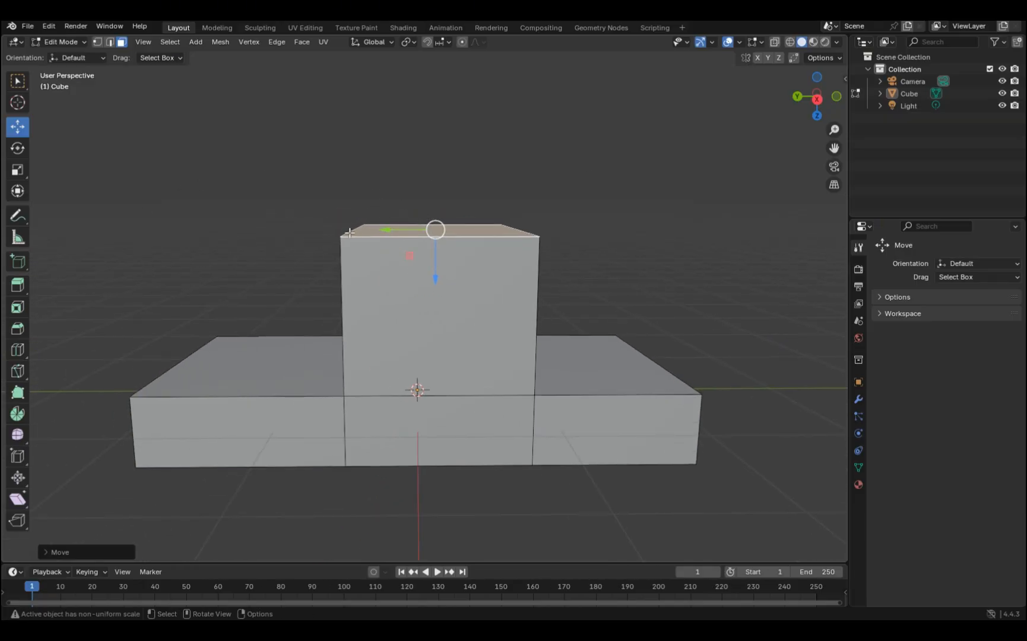
pyautogui.scroll(1, 172, 207)
pyautogui.moveTo(172, 208)
pyautogui.mouseDown(button='middle')
pyautogui.moveTo(200, 215)
pyautogui.moveTo(191, 214)
pyautogui.mouseUp(button='middle')
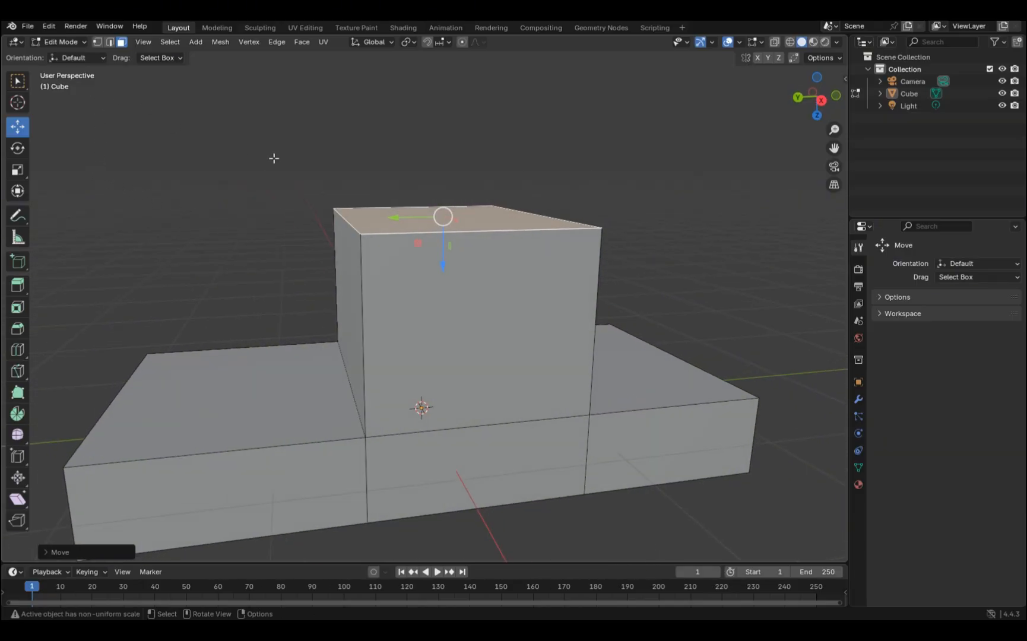
pyautogui.click(109, 41)
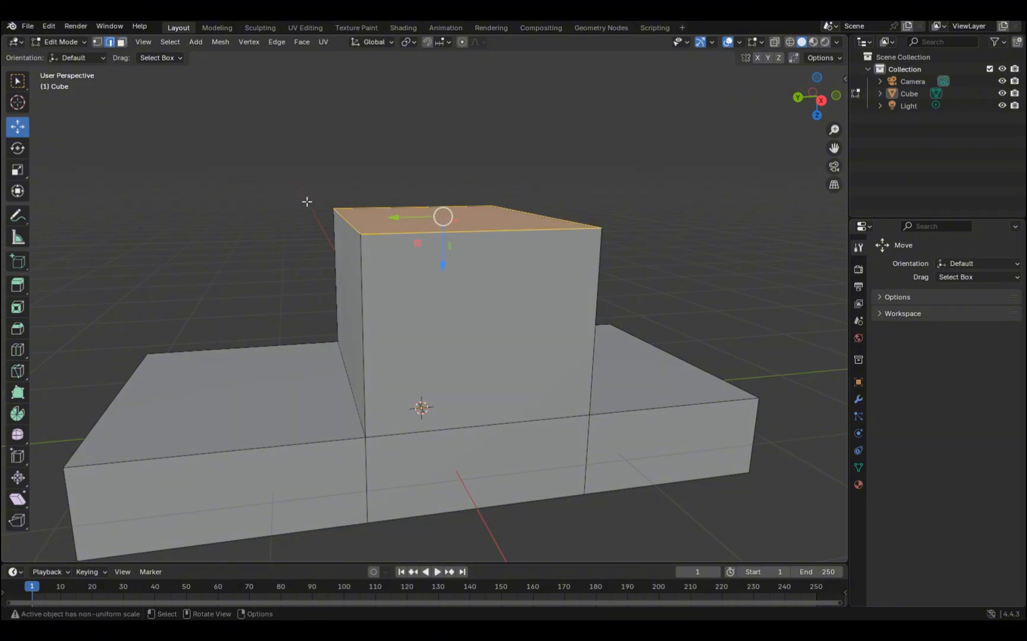
pyautogui.click(348, 223)
pyautogui.moveTo(348, 223); pyautogui.dragTo(323, 220, button='middle')
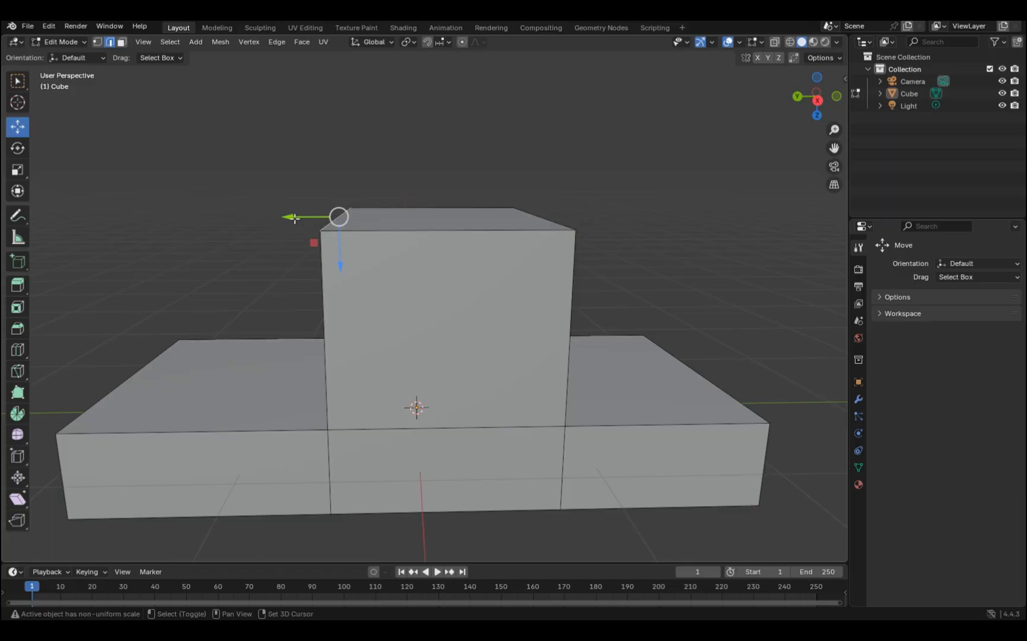
pyautogui.moveTo(291, 217); pyautogui.dragTo(354, 217)
pyautogui.scroll(-3, 385, 158)
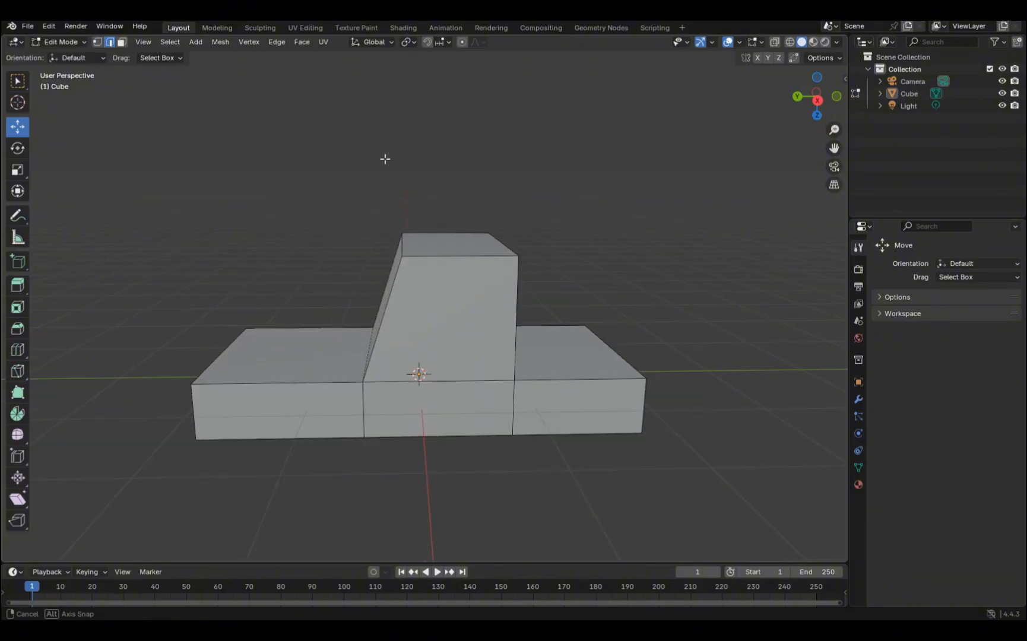
# Switch the mesh from edge selection to face selection.
pyautogui.moveTo(385, 158); pyautogui.dragTo(409, 154, button='middle')
pyautogui.moveTo(425, 283)
pyautogui.mouseDown(button='middle')
pyautogui.moveTo(454, 300)
pyautogui.moveTo(446, 264)
pyautogui.moveTo(530, 293)
pyautogui.moveTo(552, 288)
pyautogui.moveTo(479, 312)
pyautogui.moveTo(419, 304)
pyautogui.moveTo(416, 290)
pyautogui.mouseUp(button='middle')
pyautogui.scroll(-2, 441, 309)
pyautogui.scroll(3, 436, 316)
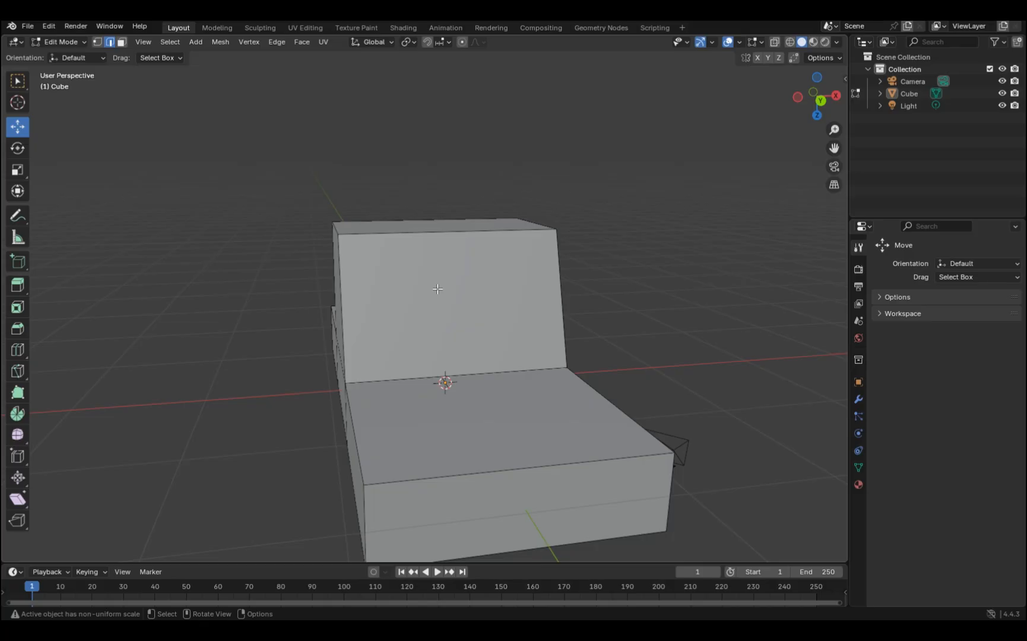
pyautogui.scroll(-1, 437, 288)
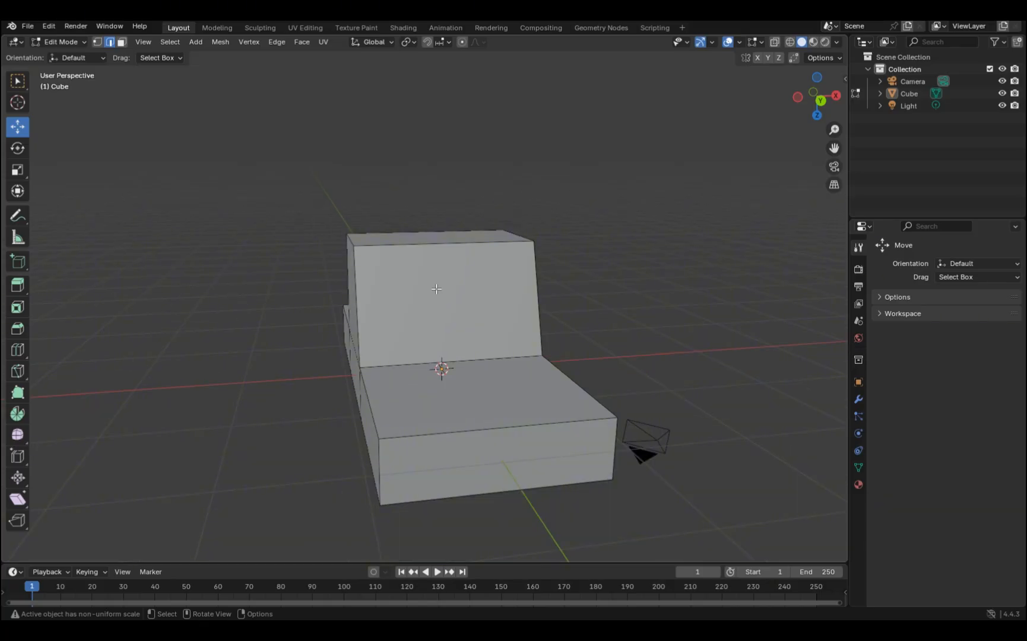
pyautogui.click(122, 41)
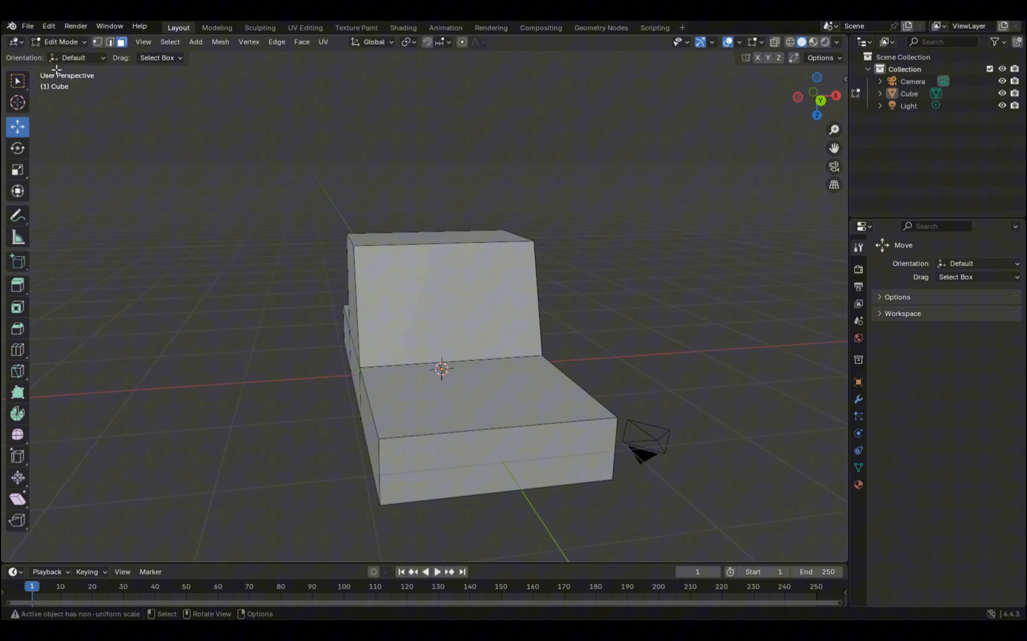
# Try an inset of about 0.027 m on the raised block's slanted +Y face.
pyautogui.click(410, 300)
pyautogui.moveTo(410, 300); pyautogui.dragTo(375, 299, button='middle')
pyautogui.scroll(1, 521, 302)
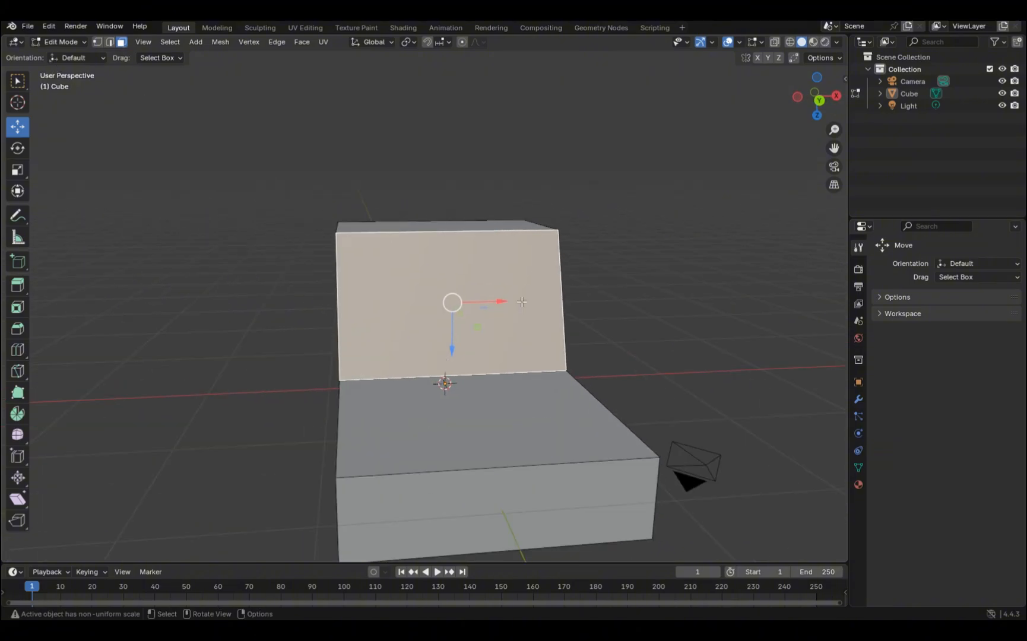
pyautogui.scroll(1, 521, 302)
pyautogui.scroll(-2, 522, 302)
pyautogui.moveTo(522, 302); pyautogui.dragTo(501, 301, button='middle')
pyautogui.scroll(2, 502, 301)
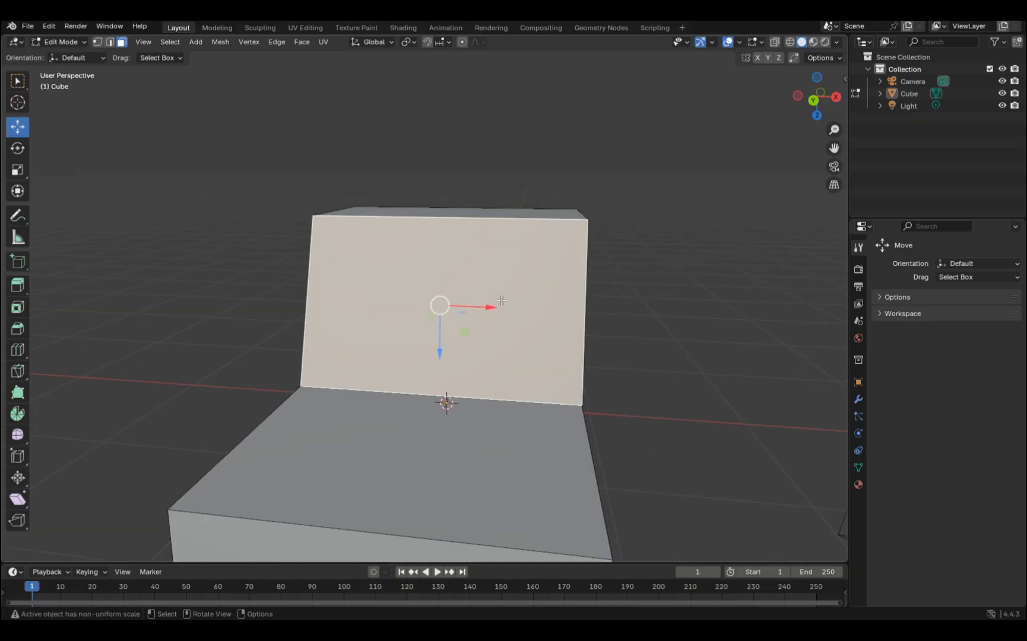
pyautogui.scroll(1, 535, 281)
pyautogui.press('i')
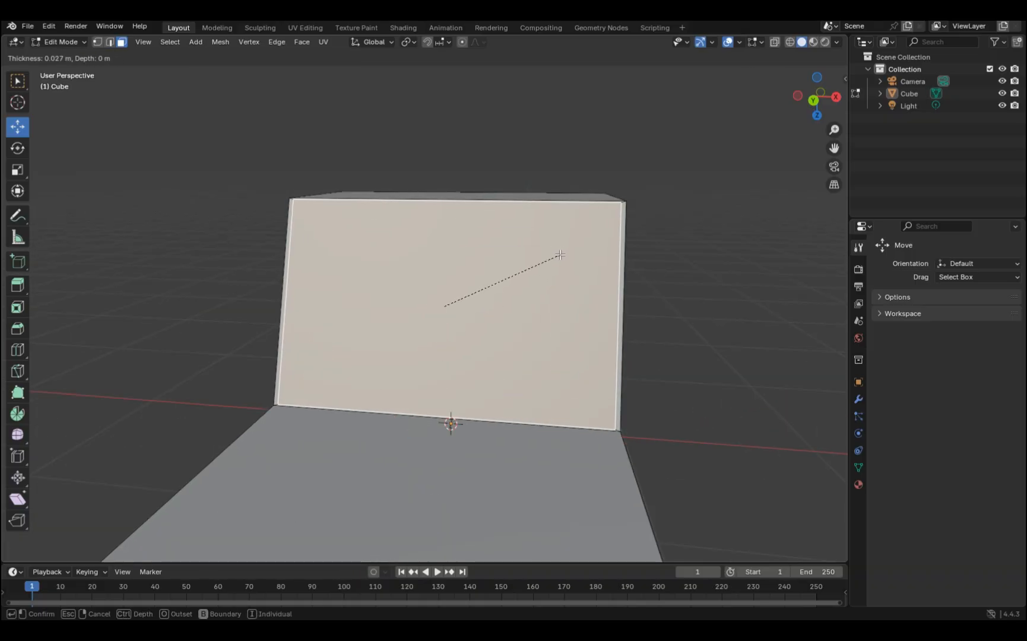
pyautogui.click(560, 256)
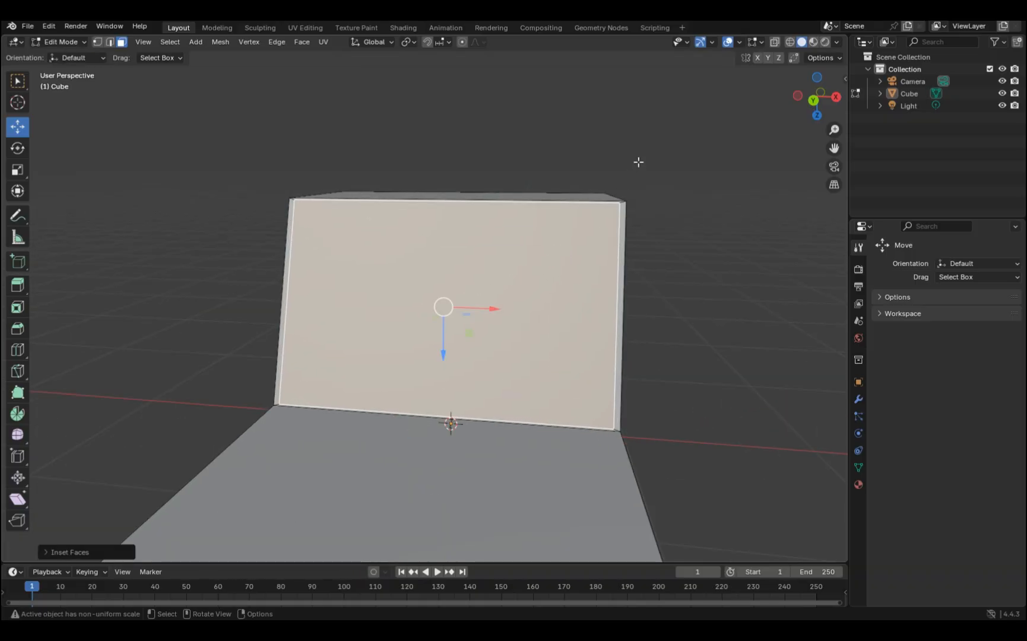
# Examine the width of the inset border around the slanted face, selecting its narrow strips near the upper corner.
pyautogui.scroll(3, 639, 163)
pyautogui.keyDown('shift'); pyautogui.moveTo(660, 179); pyautogui.dragTo(502, 193, button='middle'); pyautogui.keyUp('shift')
pyautogui.moveTo(548, 167); pyautogui.dragTo(564, 186)
pyautogui.scroll(3, 564, 177)
pyautogui.keyDown('shift'); pyautogui.moveTo(563, 177); pyautogui.dragTo(537, 332, button='middle'); pyautogui.keyUp('shift')
pyautogui.moveTo(508, 157); pyautogui.dragTo(541, 174)
pyautogui.scroll(-5, 537, 175)
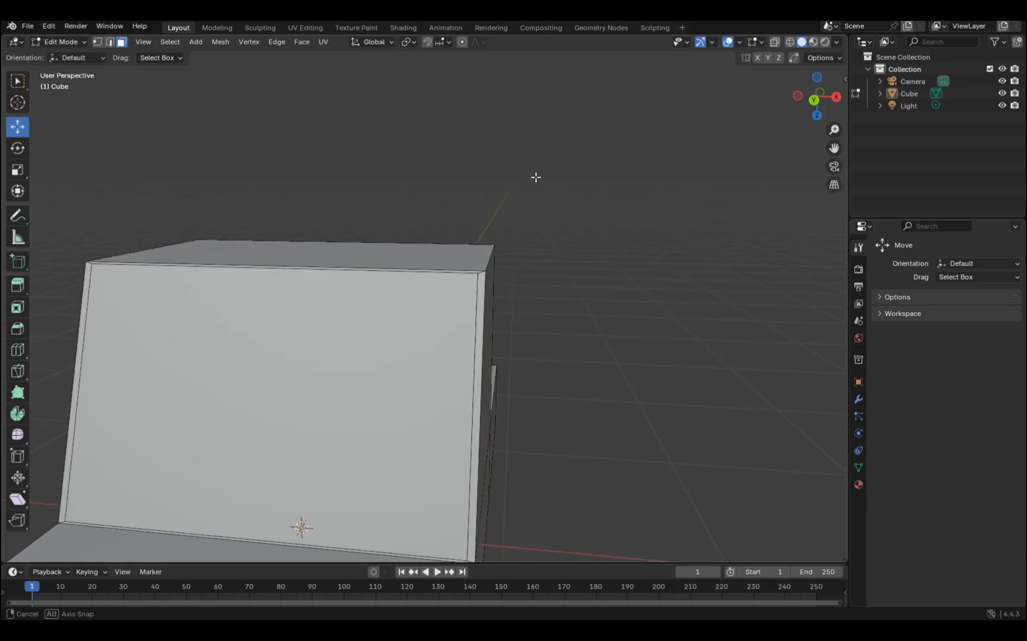
pyautogui.keyDown('shift'); pyautogui.moveTo(544, 166); pyautogui.dragTo(550, 159, button='middle'); pyautogui.keyUp('shift')
# Undo the inset on the slanted +Y face and clear the selection.
pyautogui.hotkey('ctrl', 'z')
pyautogui.hotkey('ctrl', 'z')
pyautogui.hotkey('ctrl', 'z')
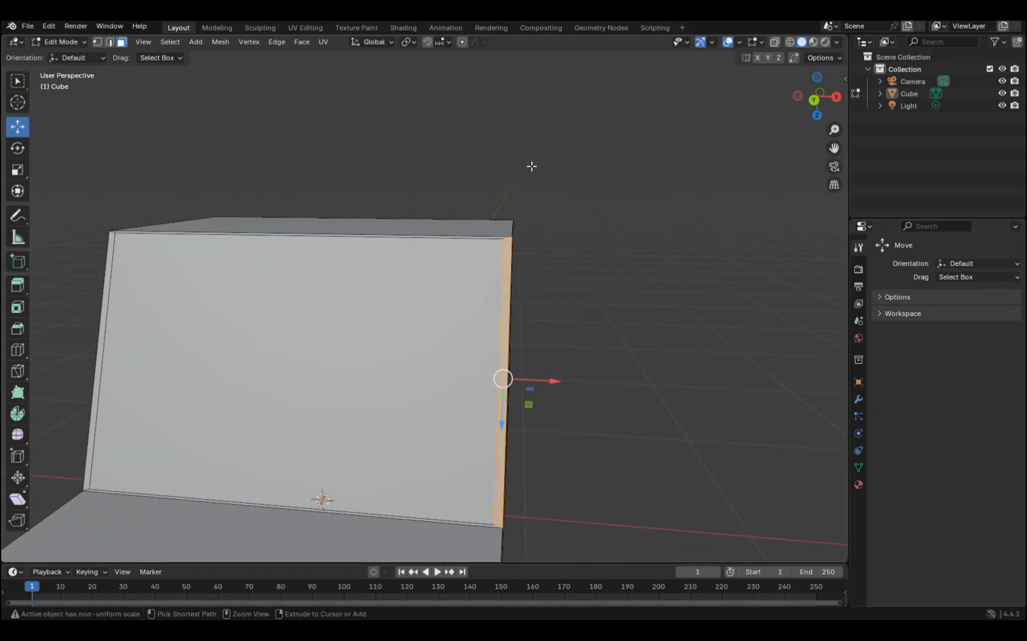
pyautogui.hotkey('ctrl', 'z')
pyautogui.click(462, 169)
pyautogui.scroll(-4, 427, 195)
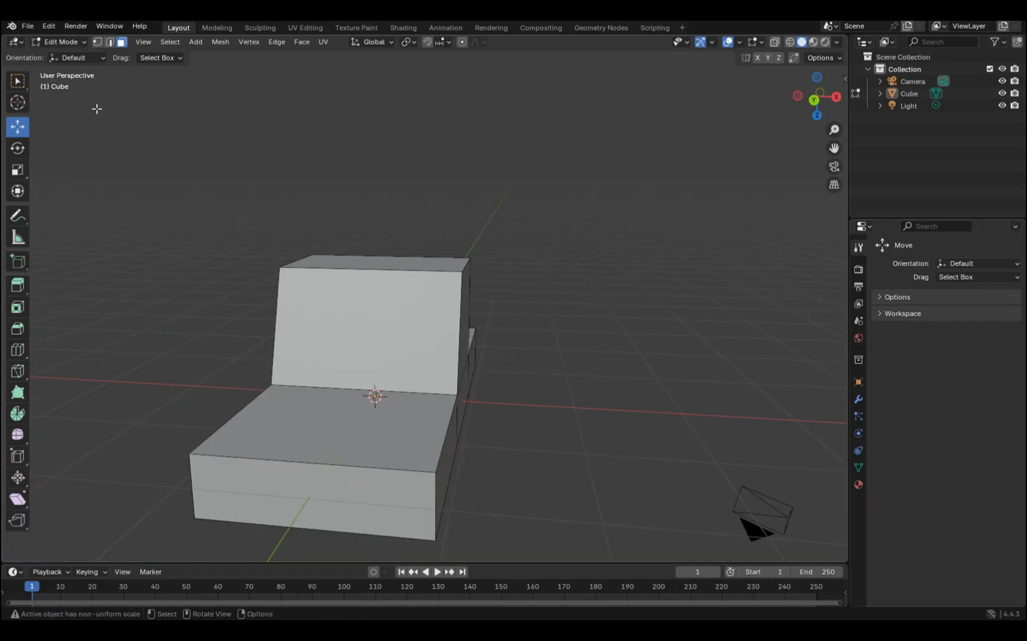
# In Object Mode, apply All Transforms to the cube, and return it to Edit Mode.
pyautogui.click(59, 42)
pyautogui.click(55, 59)
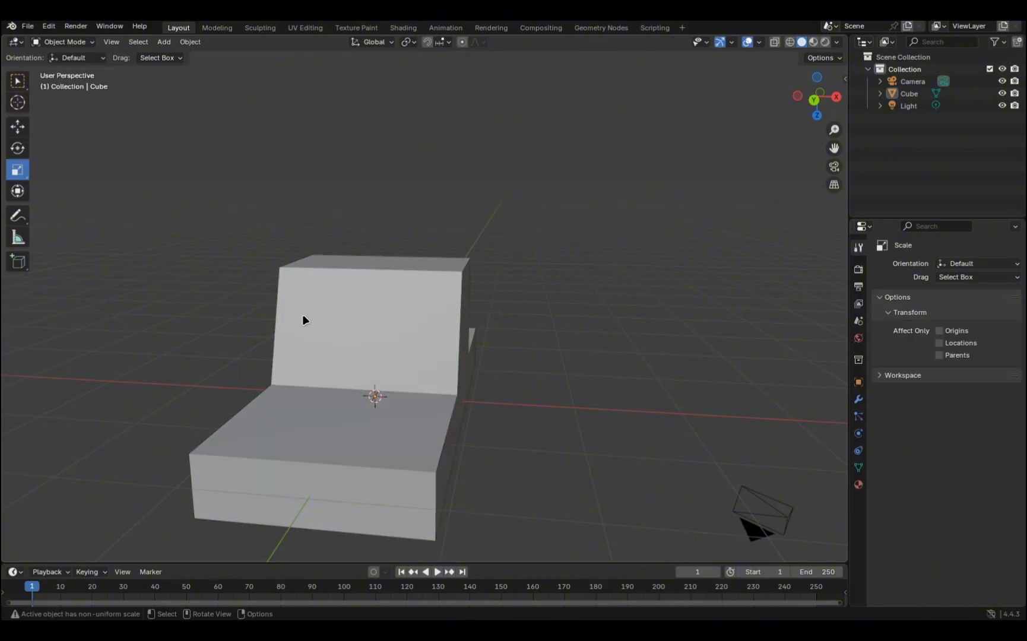
pyautogui.click(346, 332)
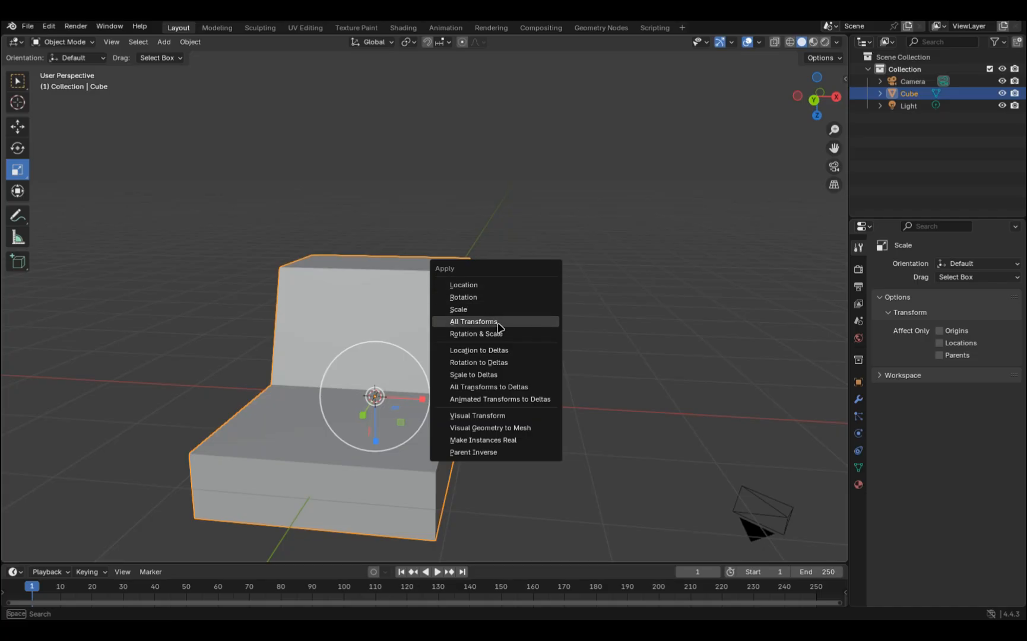
pyautogui.click(473, 321)
pyautogui.click(60, 42)
pyautogui.click(58, 70)
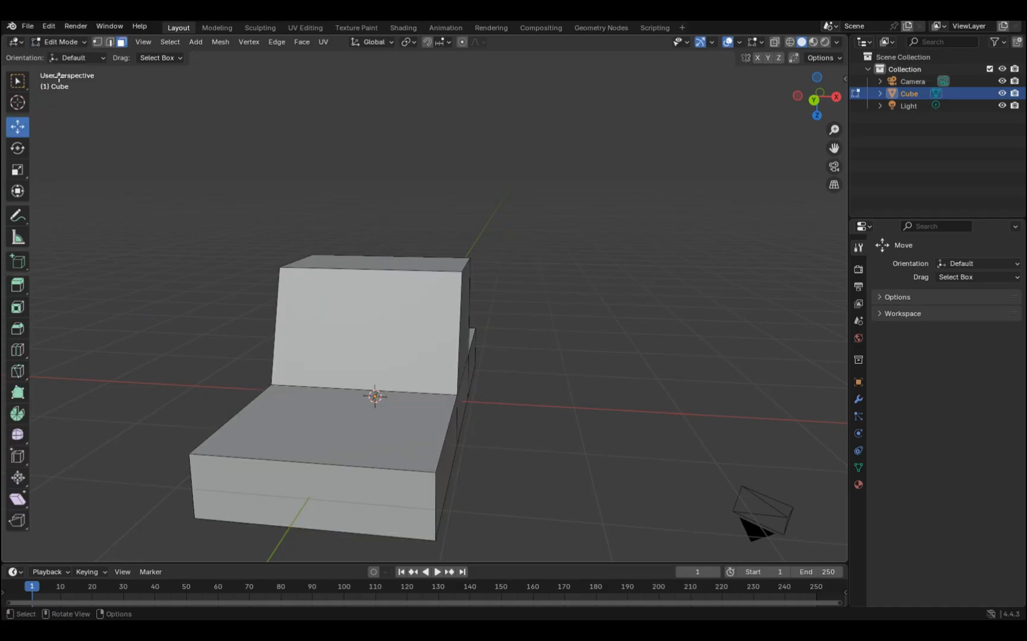
# Select the raised block's slanted +Y face.
pyautogui.scroll(2, 332, 401)
pyautogui.click(272, 327)
pyautogui.scroll(1, 279, 310)
pyautogui.keyDown('shift'); pyautogui.moveTo(280, 308); pyautogui.dragTo(297, 294, button='middle'); pyautogui.keyUp('shift')
pyautogui.scroll(1, 513, 205)
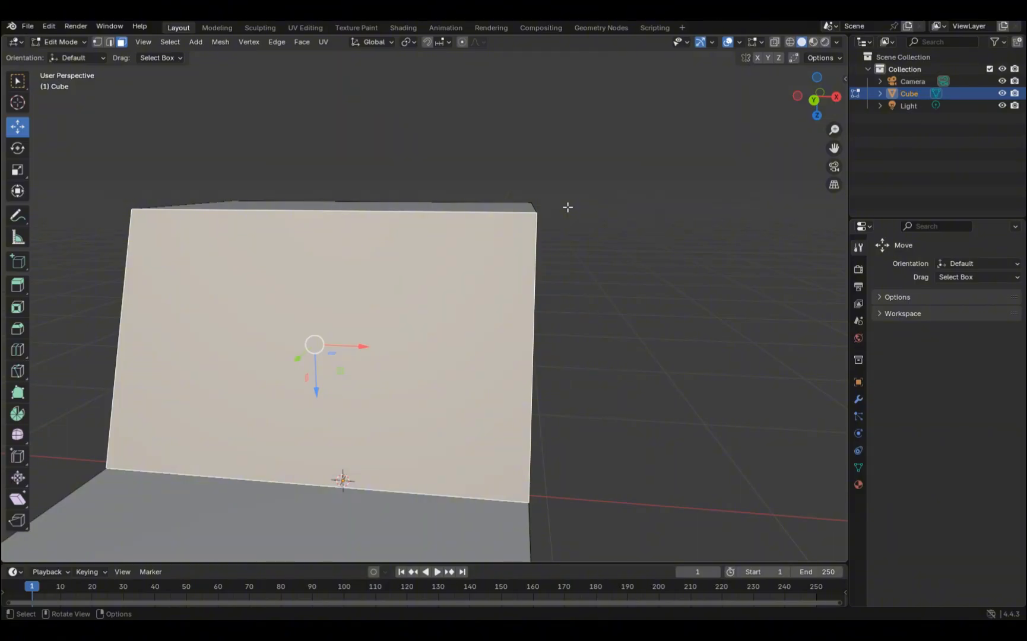
# Try a fresh inset on the slanted face, check its border at the upper corner and deselect the mesh.
pyautogui.press('i')
pyautogui.click(565, 208)
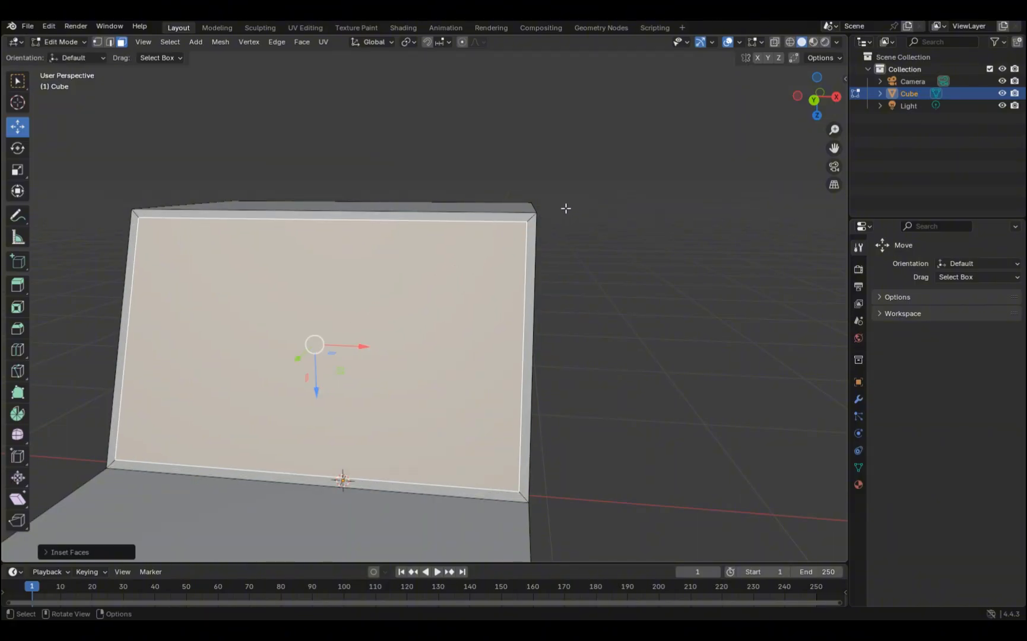
pyautogui.scroll(4, 566, 208)
pyautogui.keyDown('shift'); pyautogui.moveTo(573, 205); pyautogui.dragTo(253, 336, button='middle'); pyautogui.keyUp('shift')
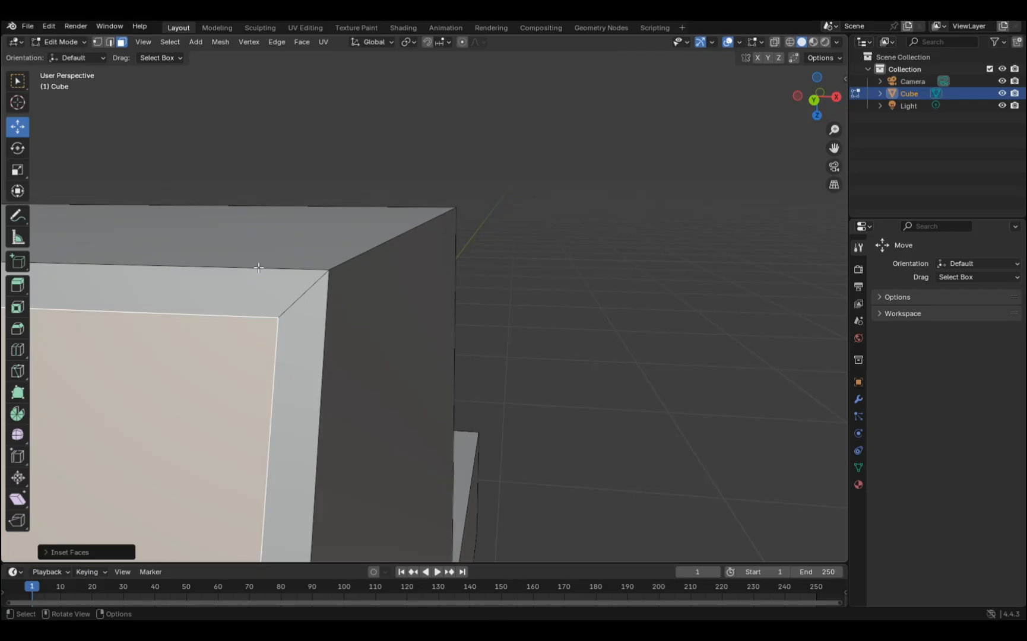
pyautogui.hotkey('ctrl', 'i')
pyautogui.click(580, 289)
pyautogui.scroll(-3, 580, 289)
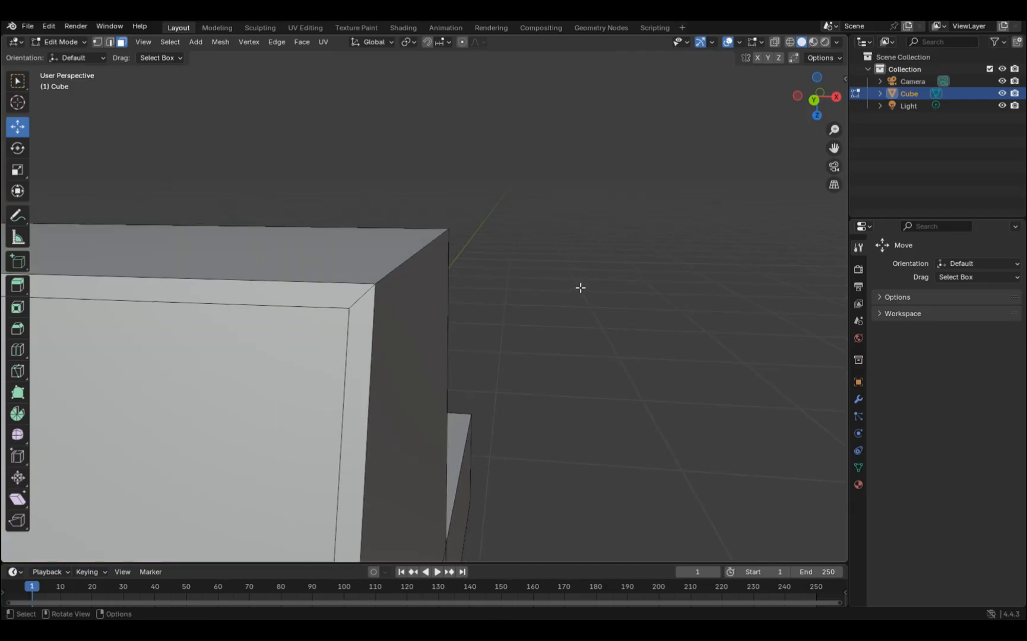
# Undo the trial inset, going back to the selected plain slanted face.
pyautogui.hotkey('ctrl', 'z')
pyautogui.hotkey('ctrl', 'z')
pyautogui.hotkey('ctrl', 'z')
pyautogui.scroll(-5, 521, 280)
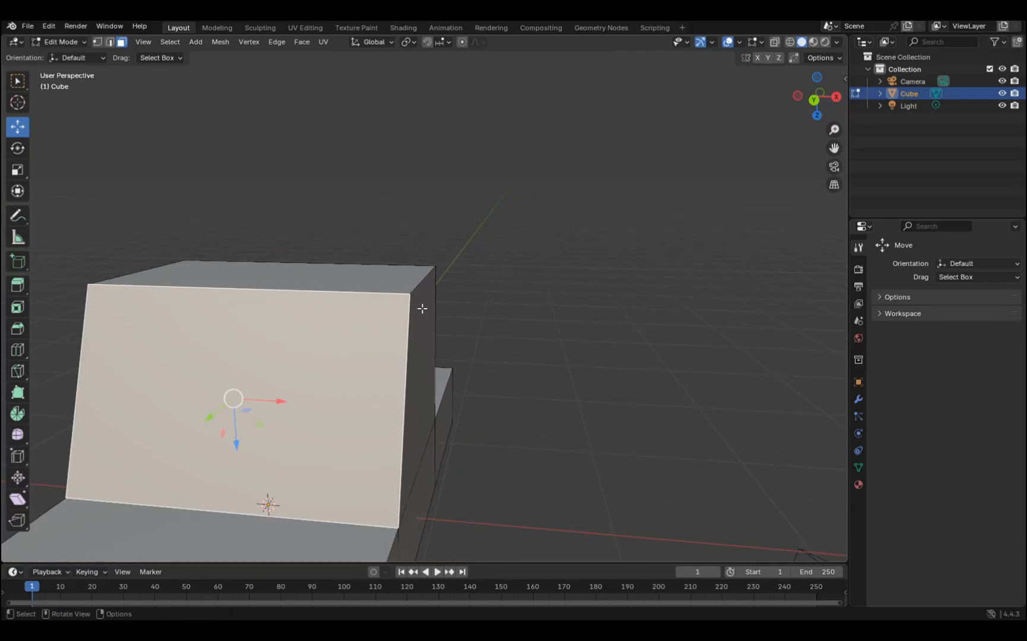
# Inset the slanted +Y face by about 0.02 m to leave a thin, even border.
pyautogui.scroll(5, 422, 309)
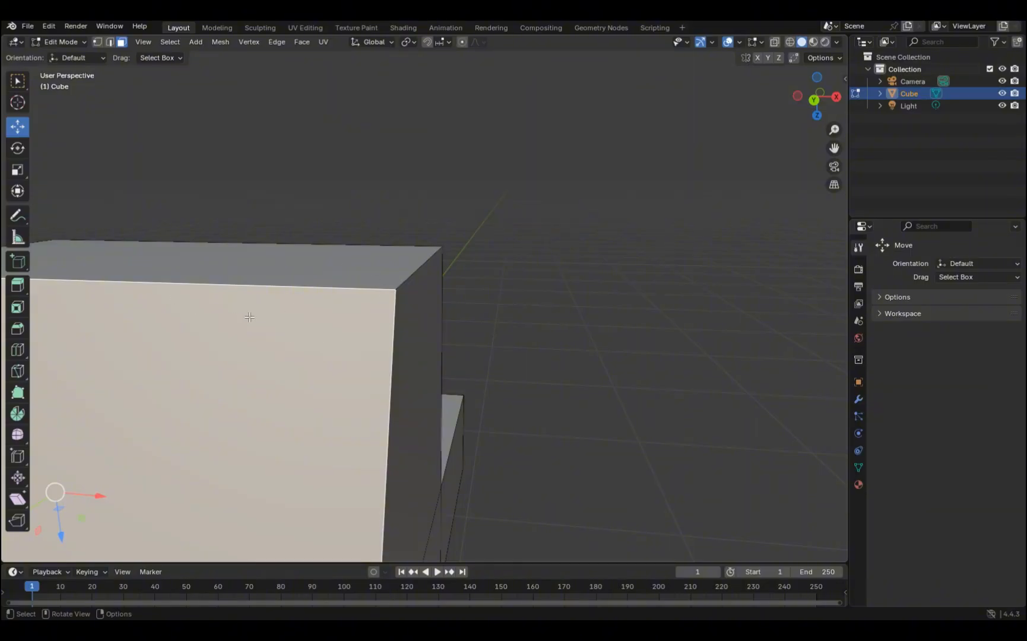
pyautogui.scroll(-4, 286, 289)
pyautogui.scroll(1, 356, 296)
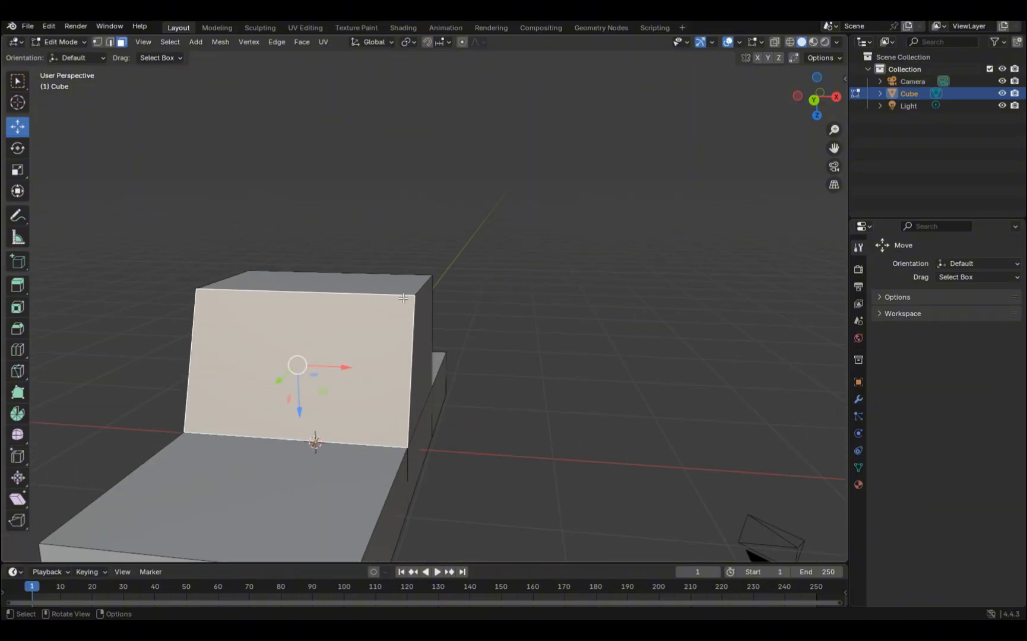
pyautogui.press('i')
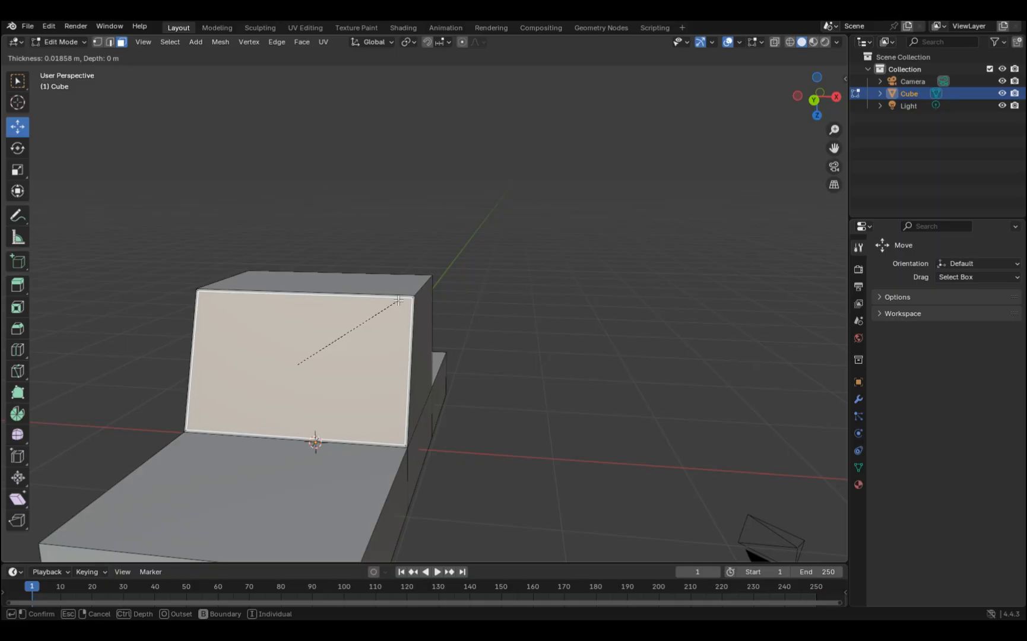
pyautogui.click(397, 301)
# Extrude the inset +Y face about 0.03 m inward to form a shallow recess, and deselect it.
pyautogui.scroll(3, 475, 297)
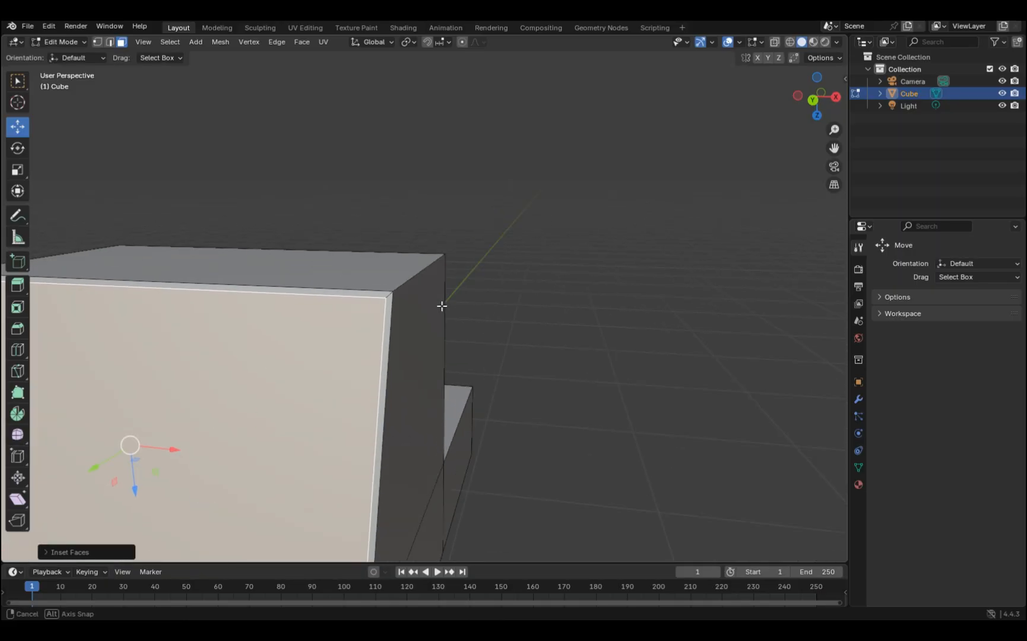
pyautogui.moveTo(440, 305); pyautogui.dragTo(415, 290, button='middle')
pyautogui.scroll(-1, 395, 314)
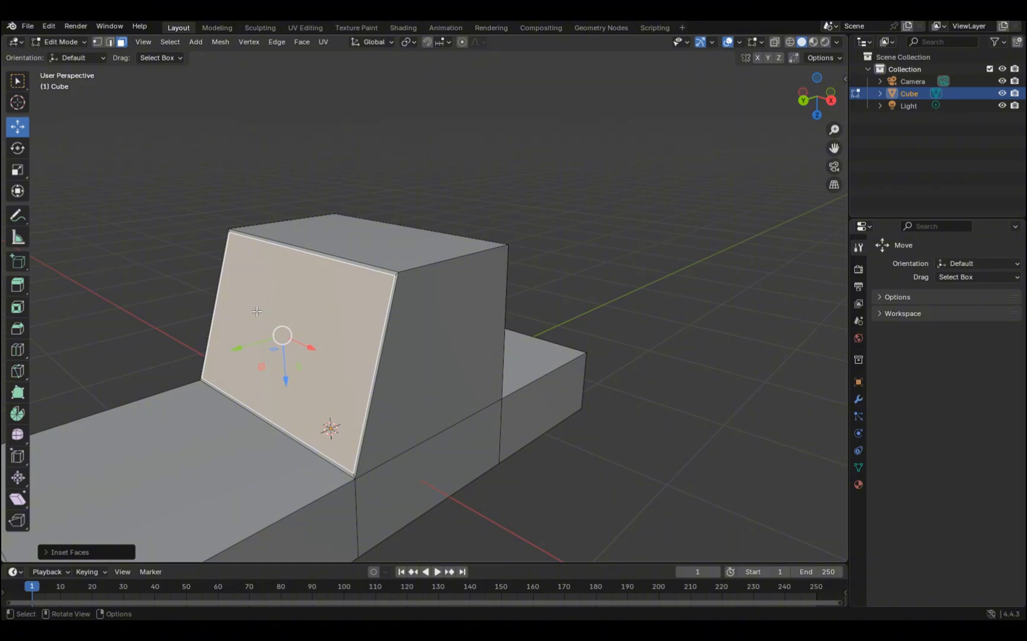
pyautogui.press('e')
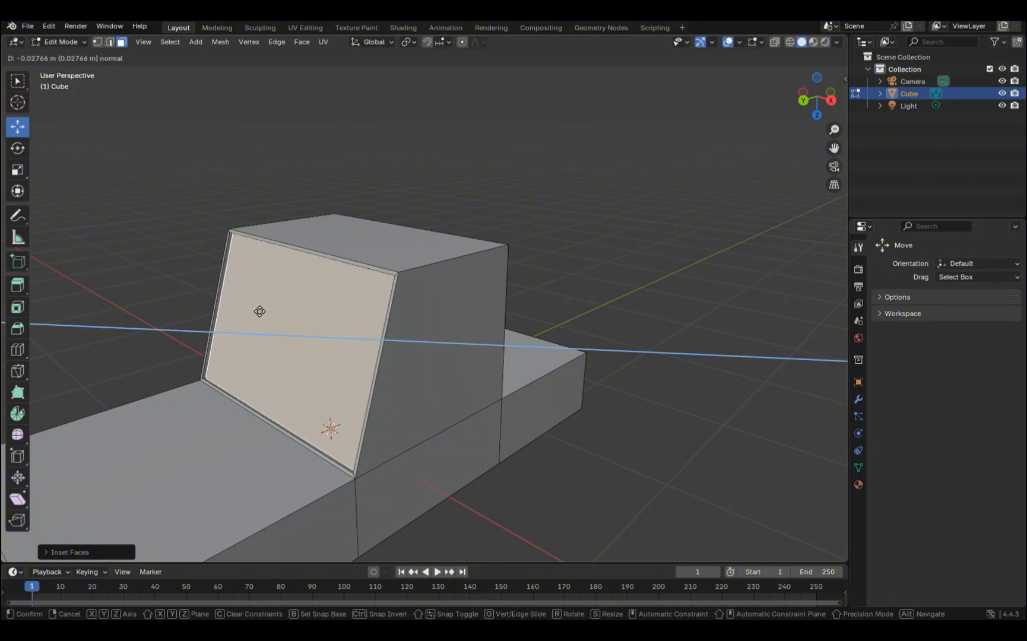
pyautogui.click(259, 311)
pyautogui.scroll(4, 238, 250)
pyautogui.click(202, 144)
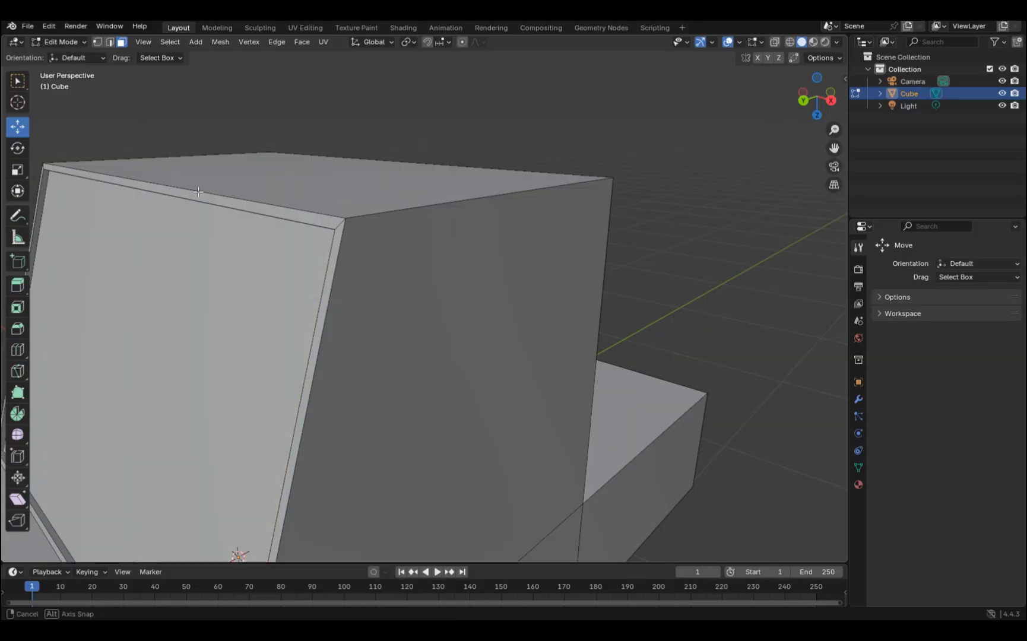
# Select the raised block's +X side face, inset it by about 0.02 m and deselect it.
pyautogui.moveTo(199, 191); pyautogui.dragTo(313, 271, button='middle')
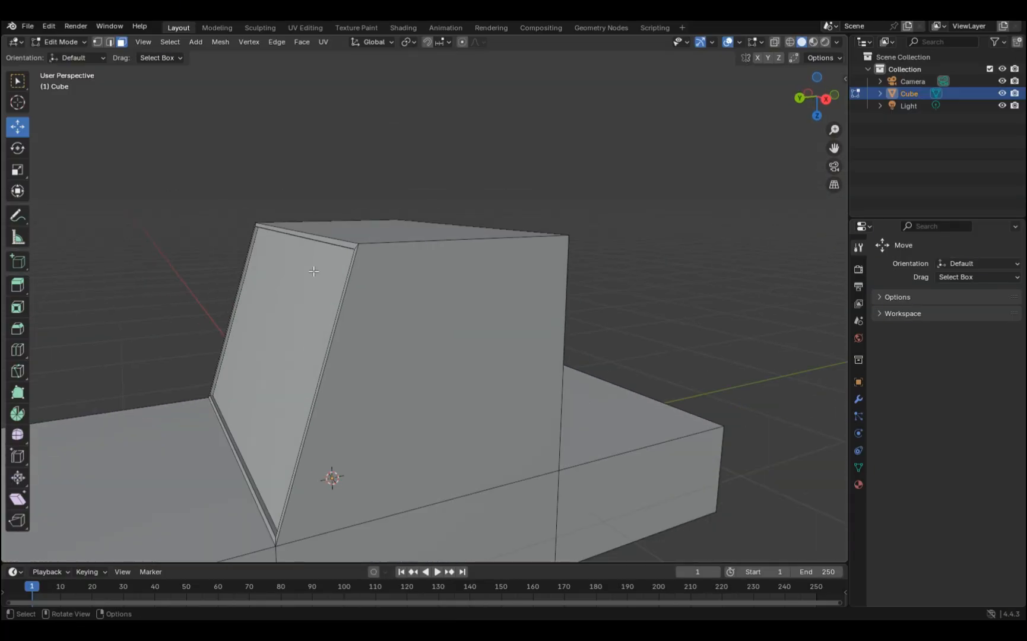
pyautogui.click(417, 312)
pyautogui.scroll(-1, 528, 285)
pyautogui.scroll(4, 547, 267)
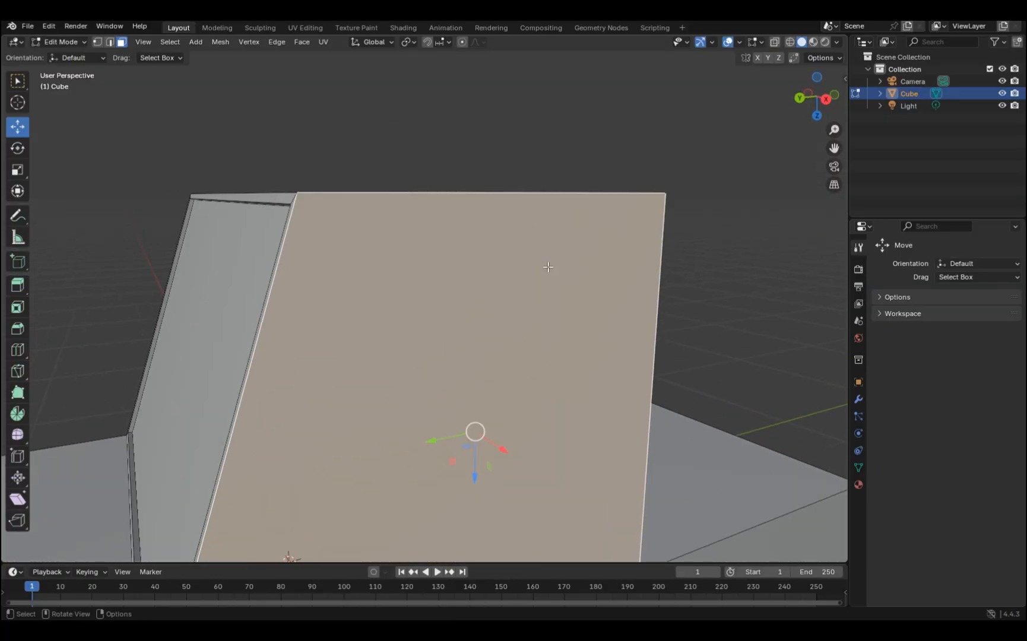
pyautogui.press('i')
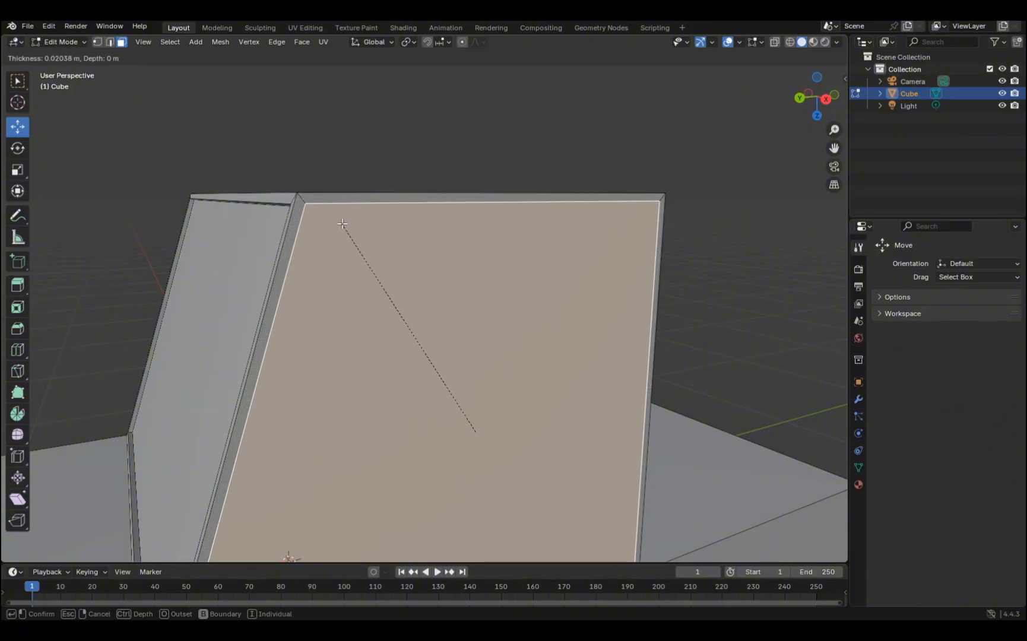
pyautogui.click(342, 222)
pyautogui.click(399, 133)
# Extrude the inset face on the block's +X side about 0.013 m inward.
pyautogui.moveTo(375, 202); pyautogui.dragTo(415, 229, button='middle')
pyautogui.click(415, 229)
pyautogui.moveTo(483, 248); pyautogui.dragTo(566, 252, button='middle')
pyautogui.press('e')
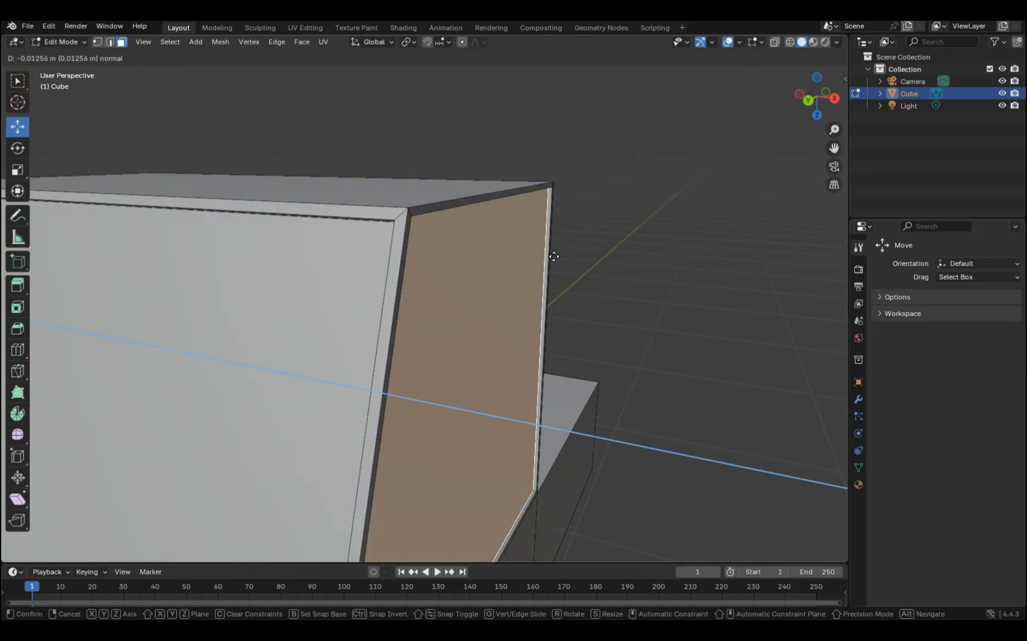
pyautogui.click(555, 256)
# Inset the raised block's -Y face with a thin border and extrude the inner face slightly inward.
pyautogui.moveTo(649, 253); pyautogui.dragTo(264, 212, button='middle')
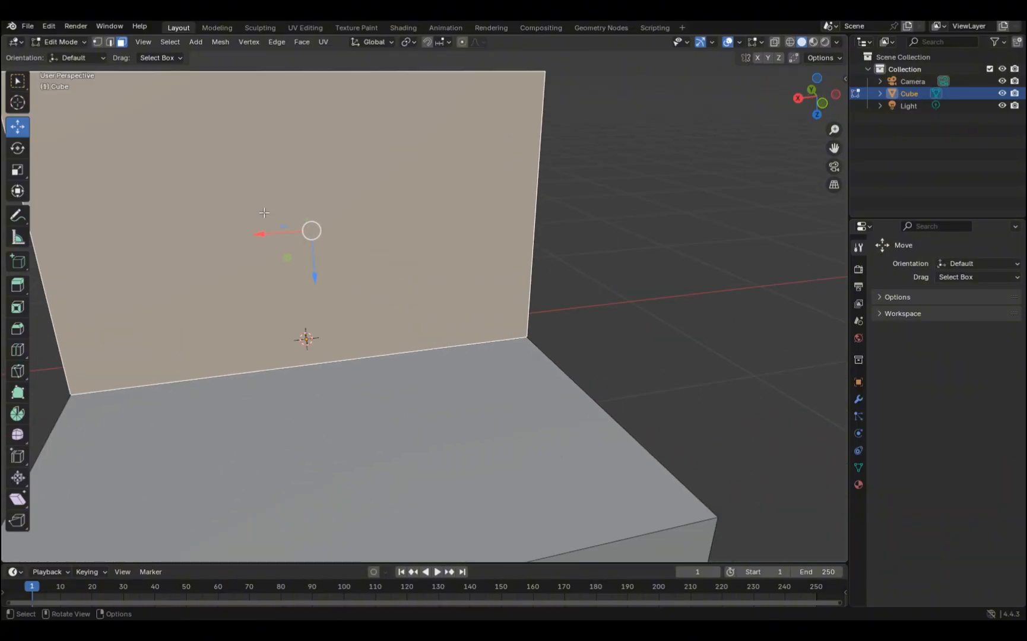
pyautogui.press('i')
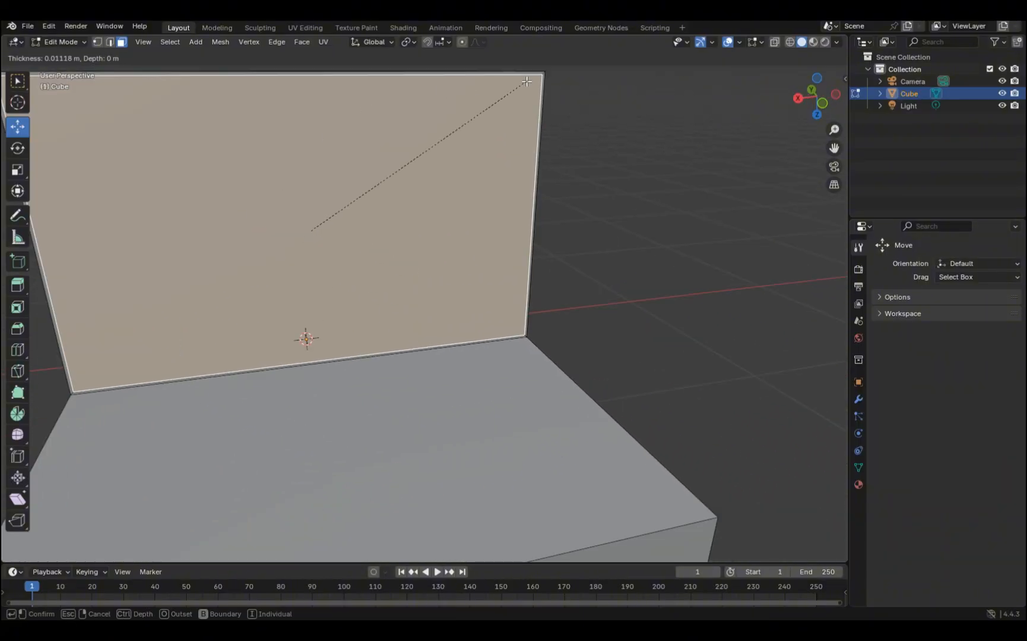
pyautogui.click(470, 104)
pyautogui.moveTo(470, 103); pyautogui.dragTo(635, 118, button='middle')
pyautogui.press('e')
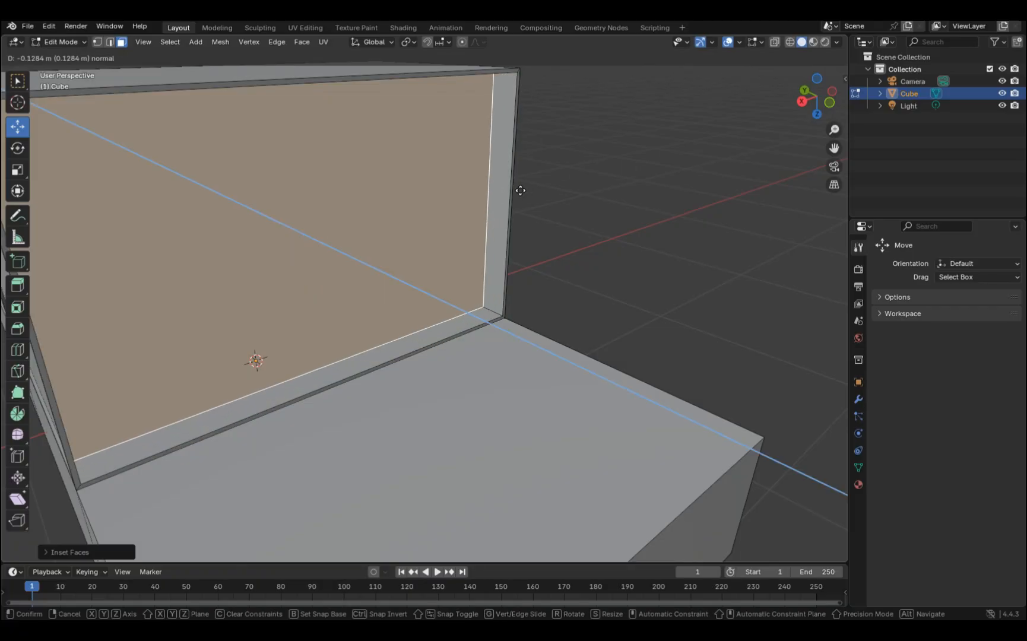
pyautogui.click(540, 193)
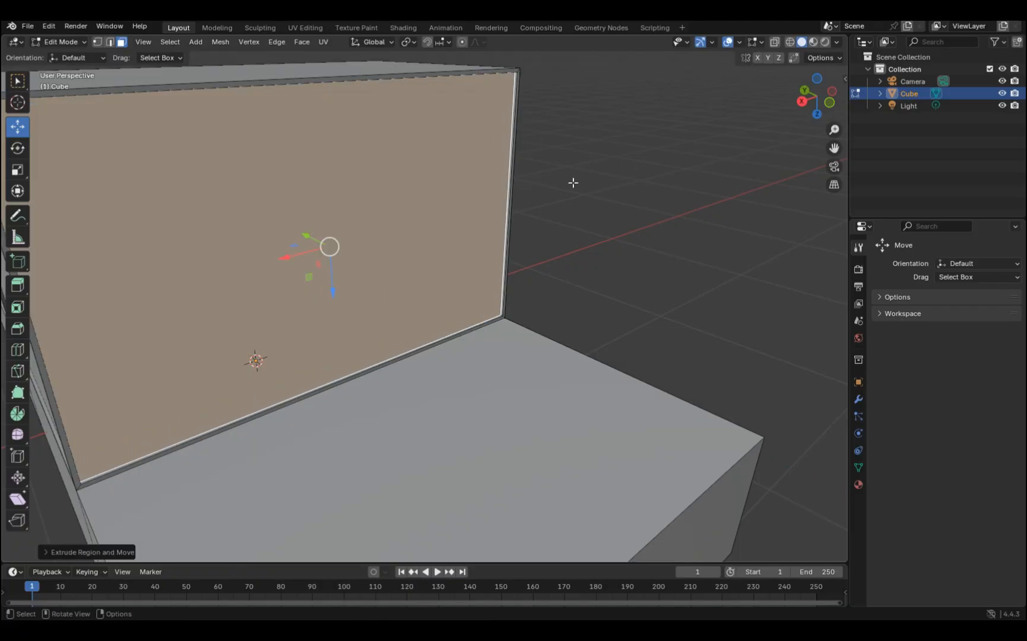
# Inset the raised block's -X side face by about 0.009 m and extrude the inner face about 0.008 m inward.
pyautogui.moveTo(573, 181); pyautogui.dragTo(520, 192, button='middle')
pyautogui.click(519, 192)
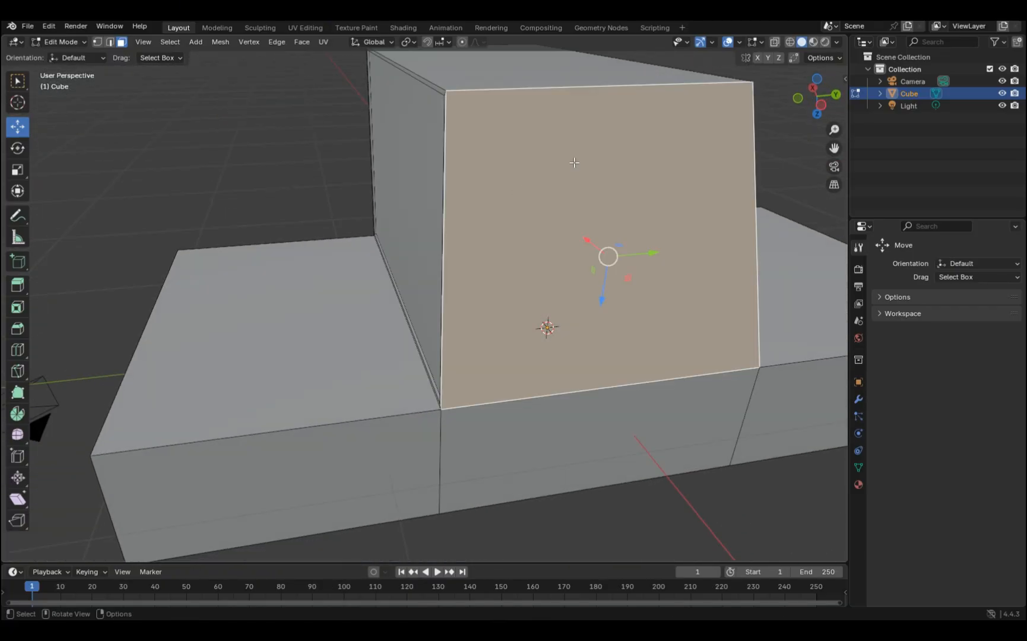
pyautogui.press('i')
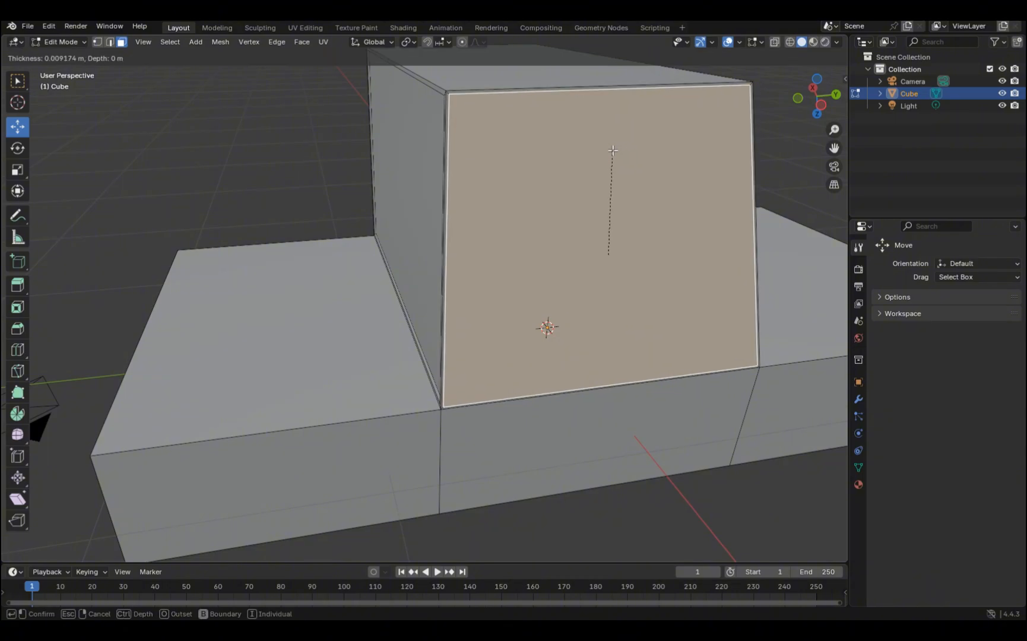
pyautogui.click(614, 150)
pyautogui.moveTo(615, 150); pyautogui.dragTo(620, 112, button='middle')
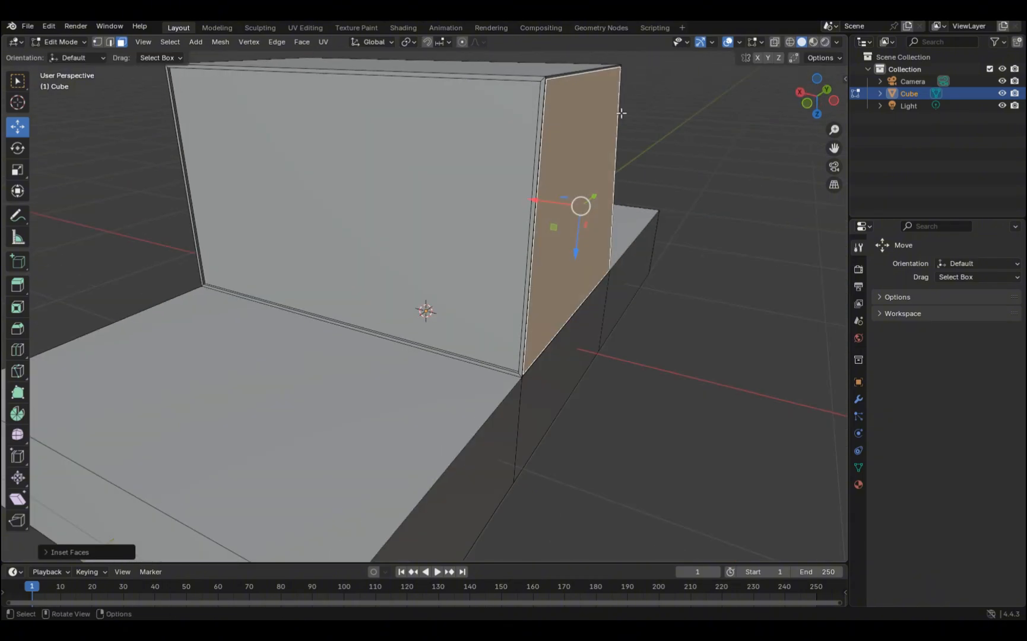
pyautogui.press('e')
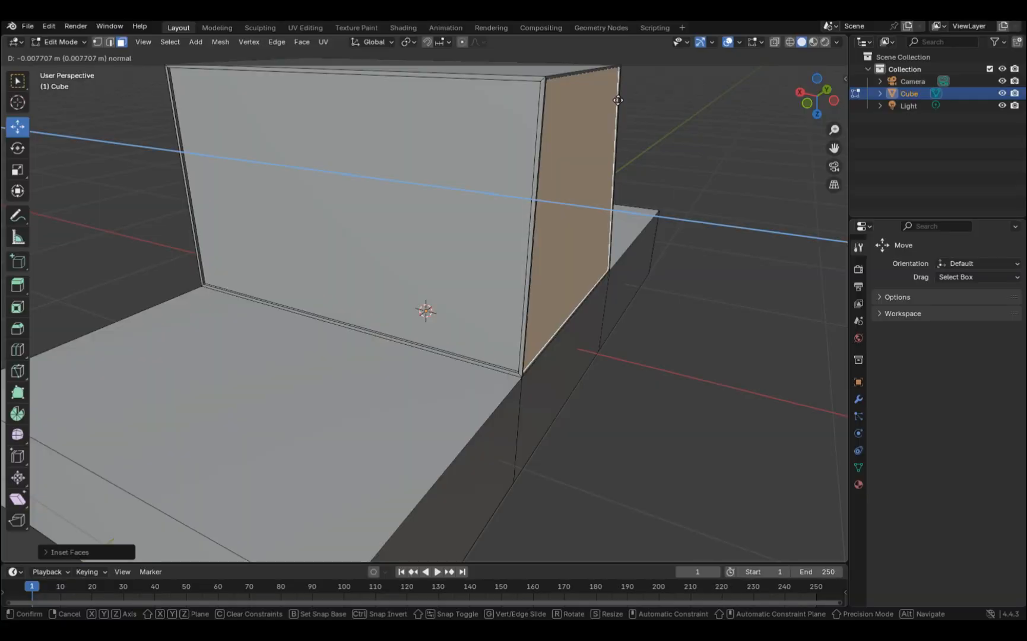
pyautogui.click(616, 100)
pyautogui.scroll(-4, 657, 98)
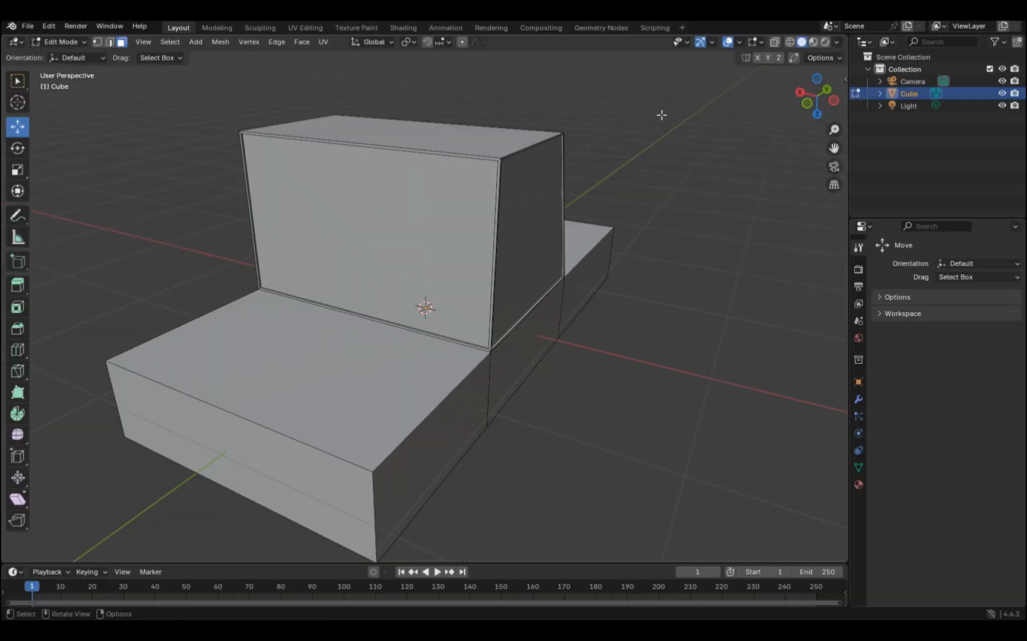
# Switch from Edit Mode to Object Mode and deselect the car body.
pyautogui.moveTo(306, 254); pyautogui.dragTo(394, 243, button='middle')
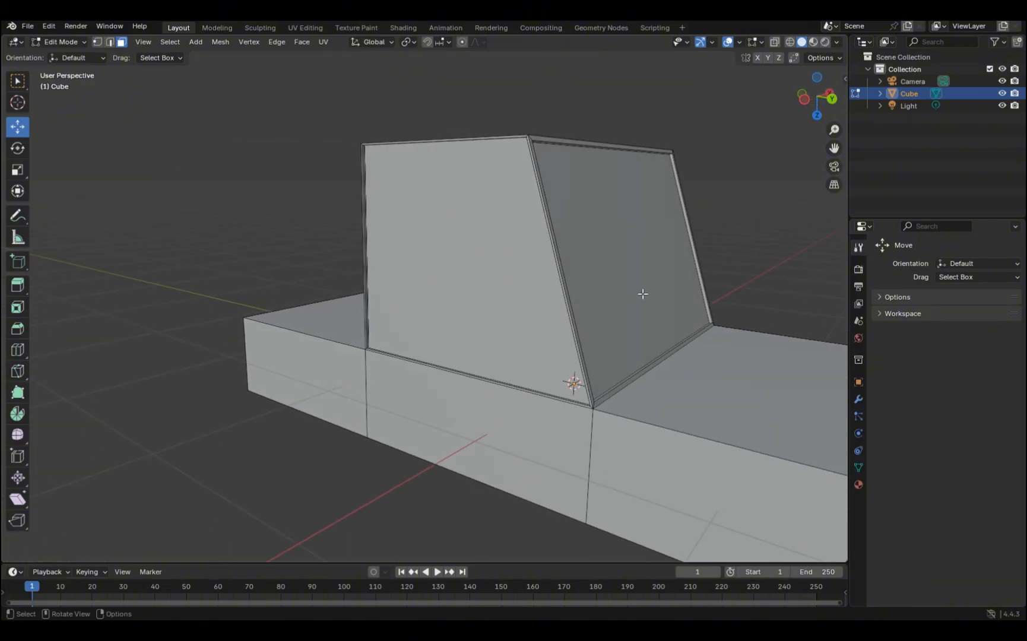
pyautogui.moveTo(642, 293); pyautogui.dragTo(341, 295, button='middle')
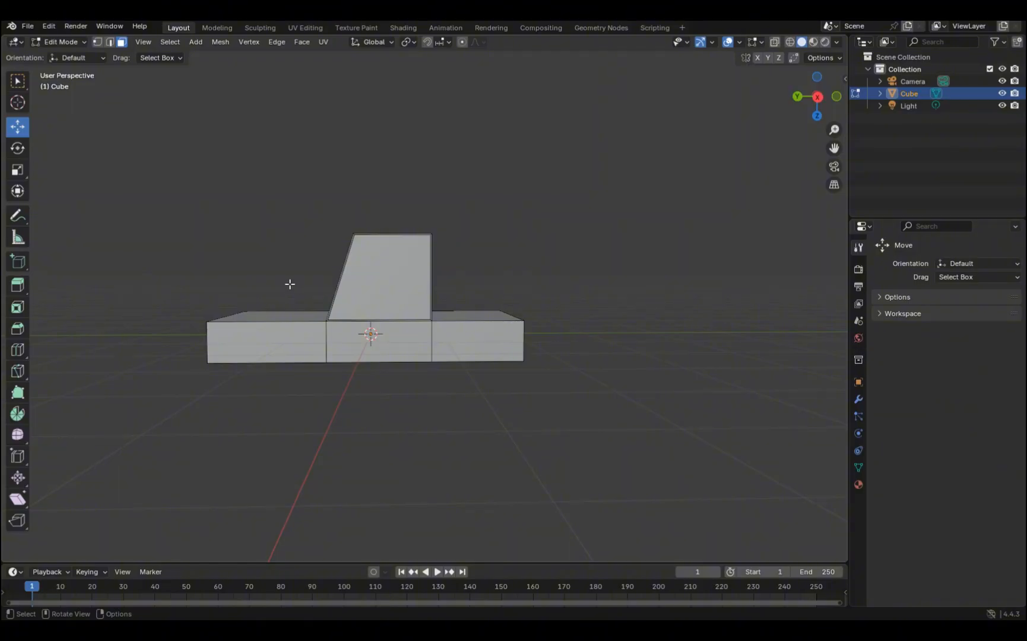
pyautogui.click(59, 42)
pyautogui.click(54, 57)
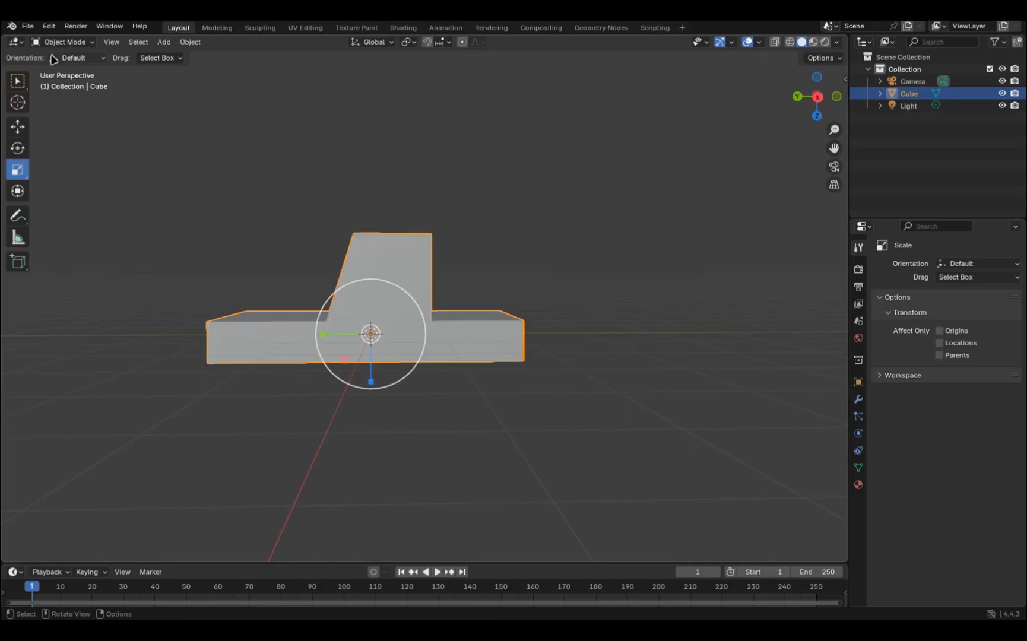
pyautogui.click(120, 205)
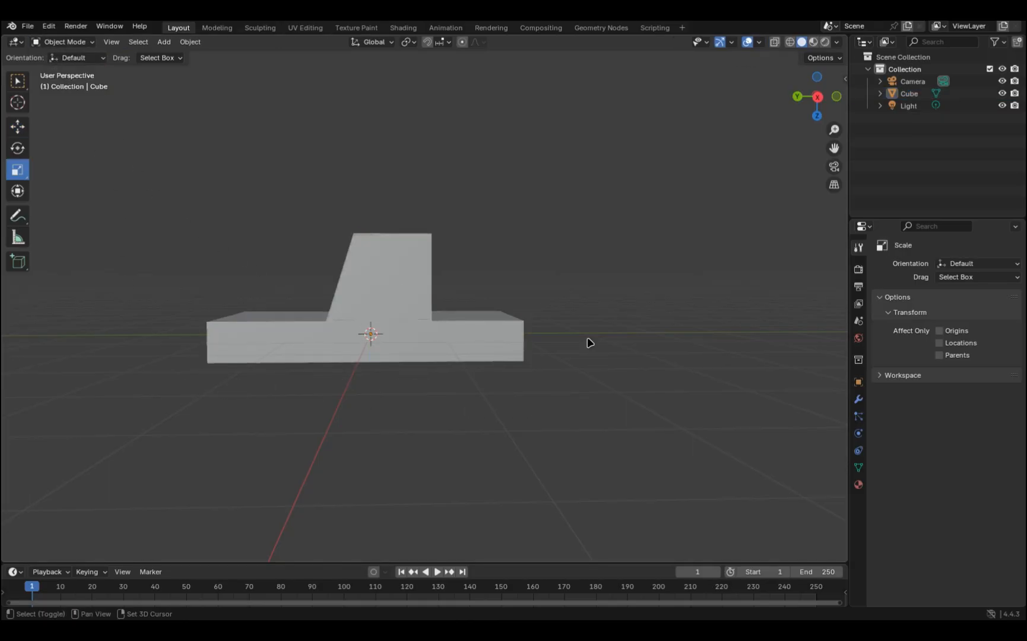
# Add a mesh cylinder and move it along the X axis until it stands clear of the body's +X side.
pyautogui.hotkey('shift', 'a')
pyautogui.moveTo(581, 294)
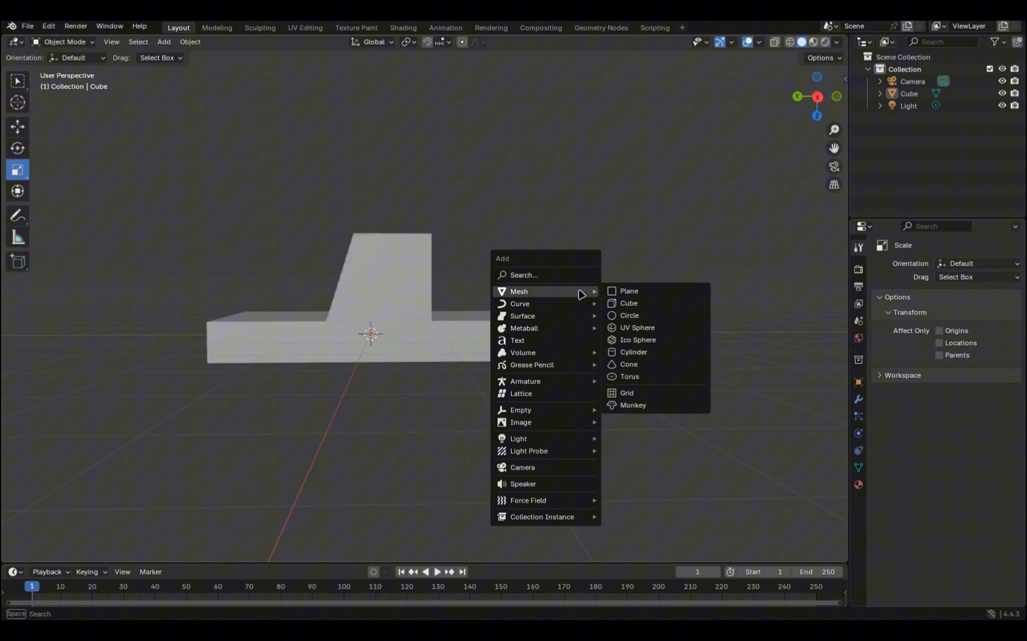
pyautogui.click(623, 352)
pyautogui.moveTo(451, 373); pyautogui.dragTo(416, 349, button='middle')
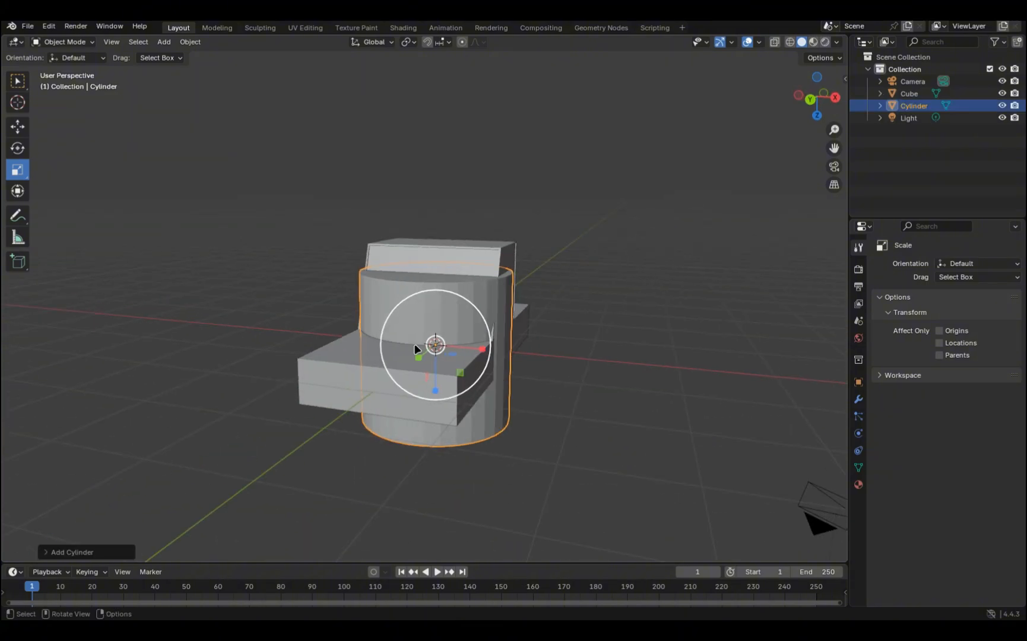
pyautogui.click(17, 126)
pyautogui.moveTo(474, 352); pyautogui.dragTo(700, 393)
pyautogui.keyDown('shift'); pyautogui.moveTo(709, 403); pyautogui.dragTo(504, 360, button='middle'); pyautogui.keyUp('shift')
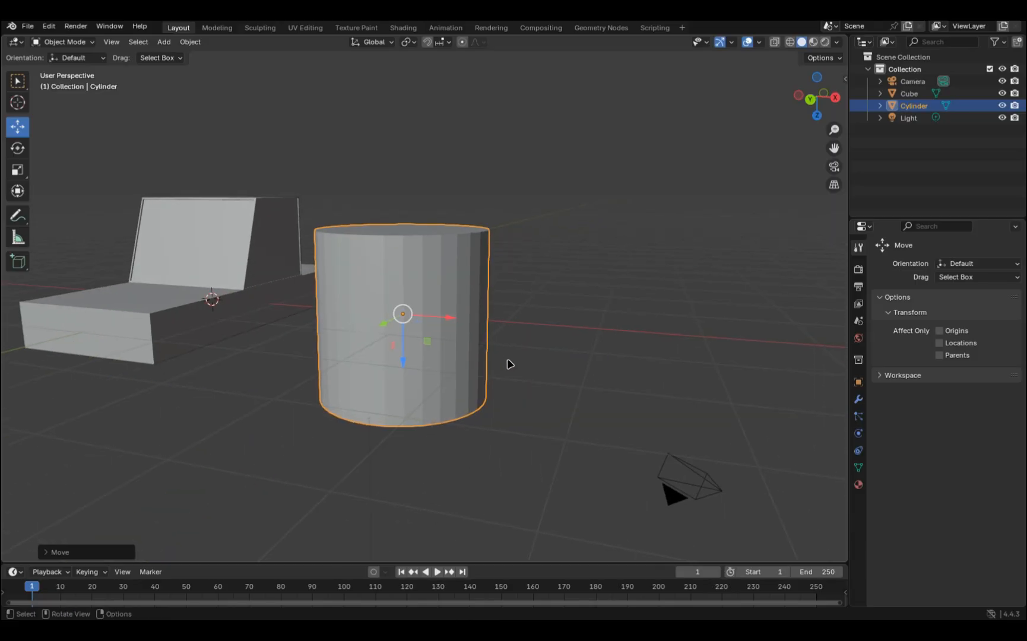
pyautogui.moveTo(516, 426); pyautogui.dragTo(307, 194)
pyautogui.click(324, 196)
pyautogui.moveTo(324, 196); pyautogui.dragTo(347, 210, button='middle')
pyautogui.click(423, 446)
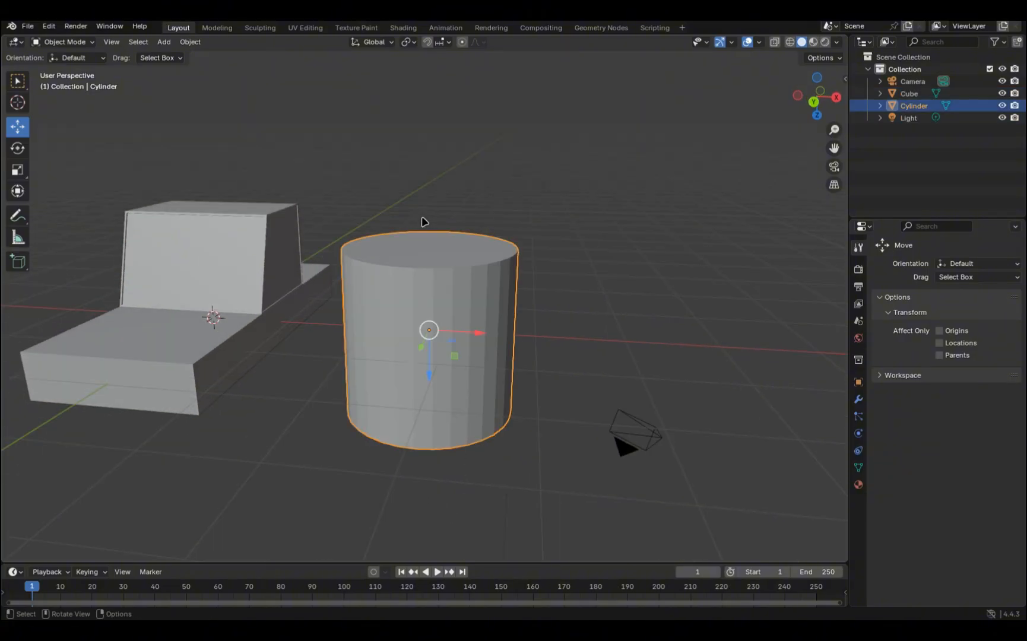
# Scale the cylinder along Z into a thin, wheel-like disc and deselect it.
pyautogui.click(425, 220)
pyautogui.click(414, 290)
pyautogui.click(18, 170)
pyautogui.moveTo(428, 374); pyautogui.dragTo(427, 320)
pyautogui.scroll(4, 428, 332)
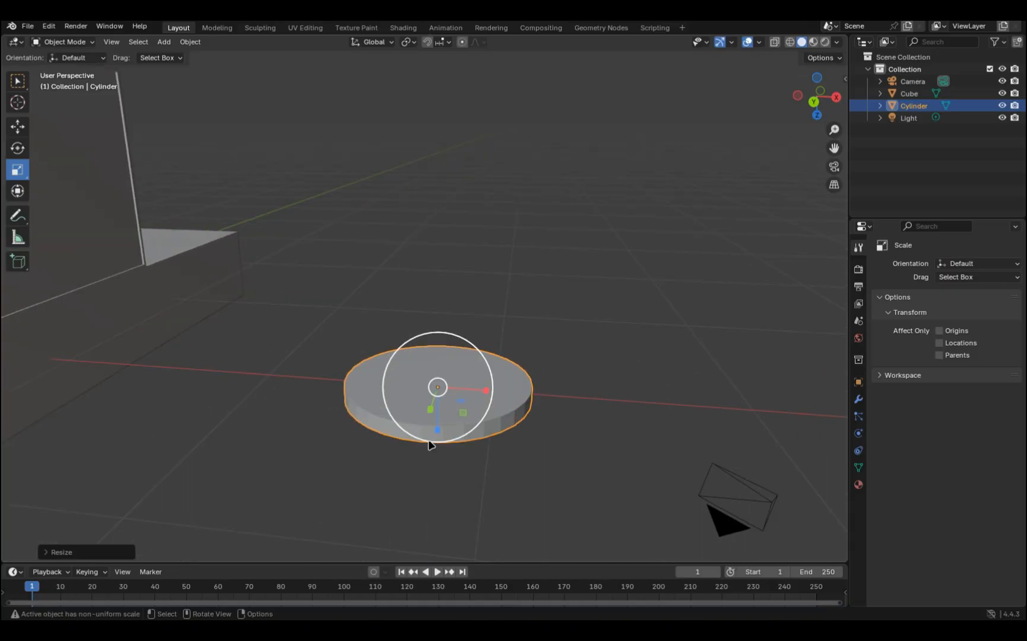
pyautogui.moveTo(438, 427); pyautogui.dragTo(437, 453)
pyautogui.moveTo(453, 369); pyautogui.dragTo(463, 398, button='middle')
pyautogui.click(17, 126)
pyautogui.click(508, 328)
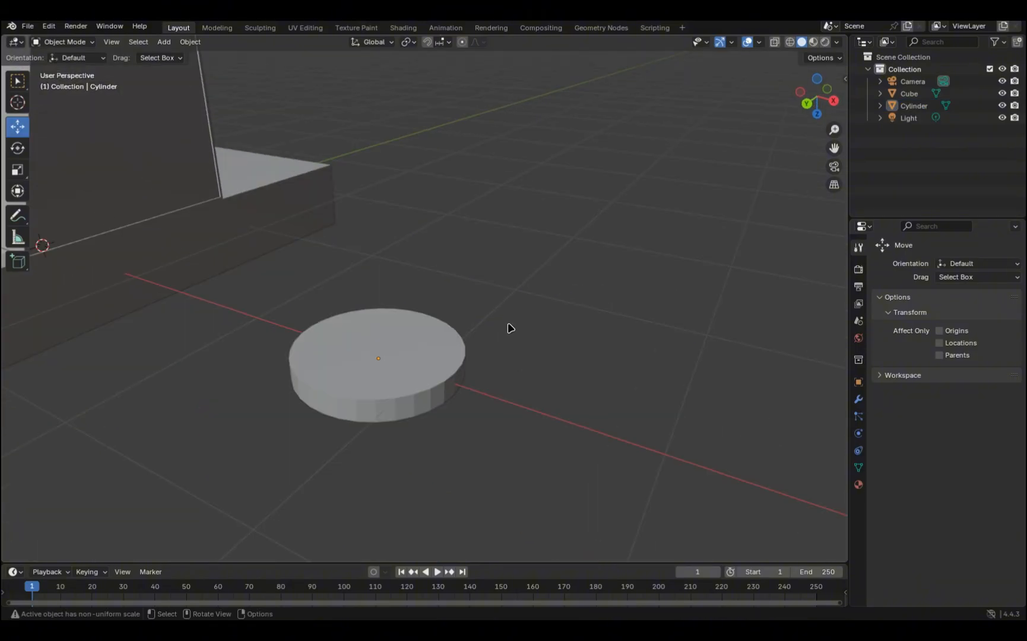
# Enter Edit Mode on the disc and inset its upper round face by about 0.16 m.
pyautogui.click(62, 41)
pyautogui.click(59, 70)
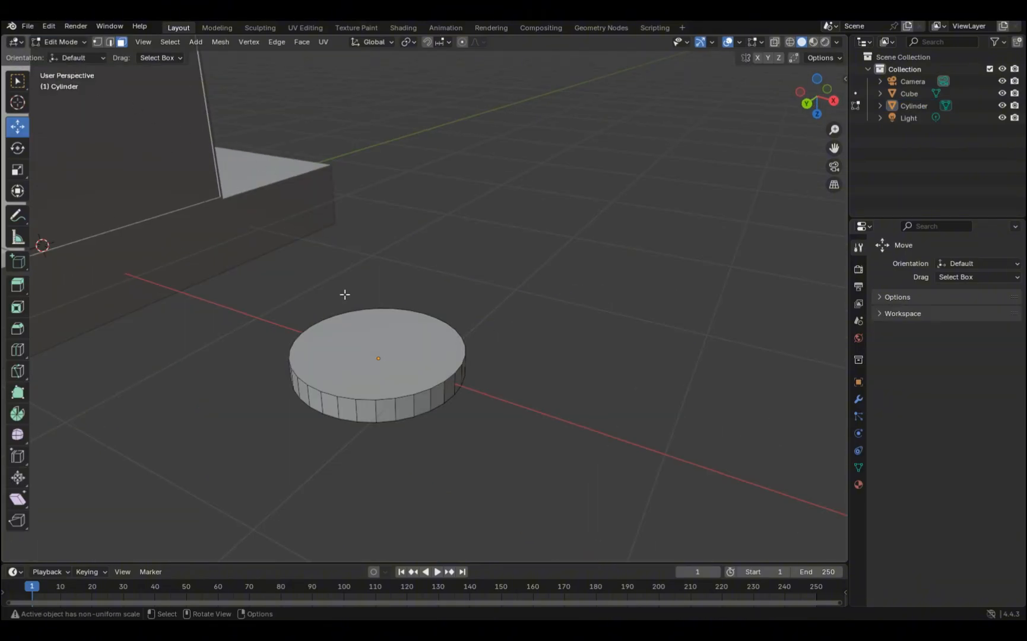
pyautogui.scroll(2, 199, 408)
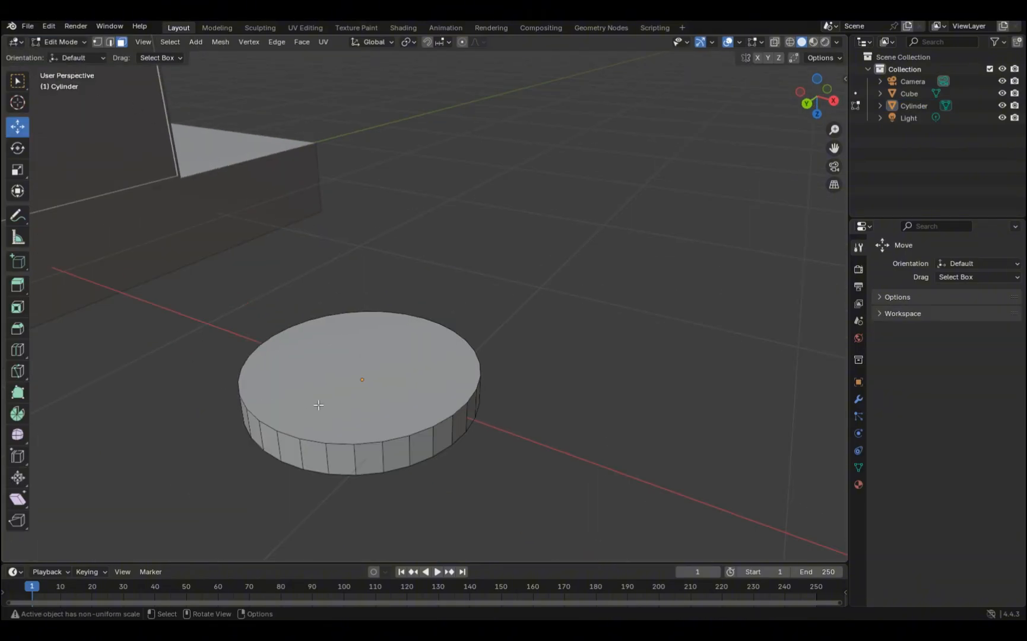
pyautogui.click(365, 378)
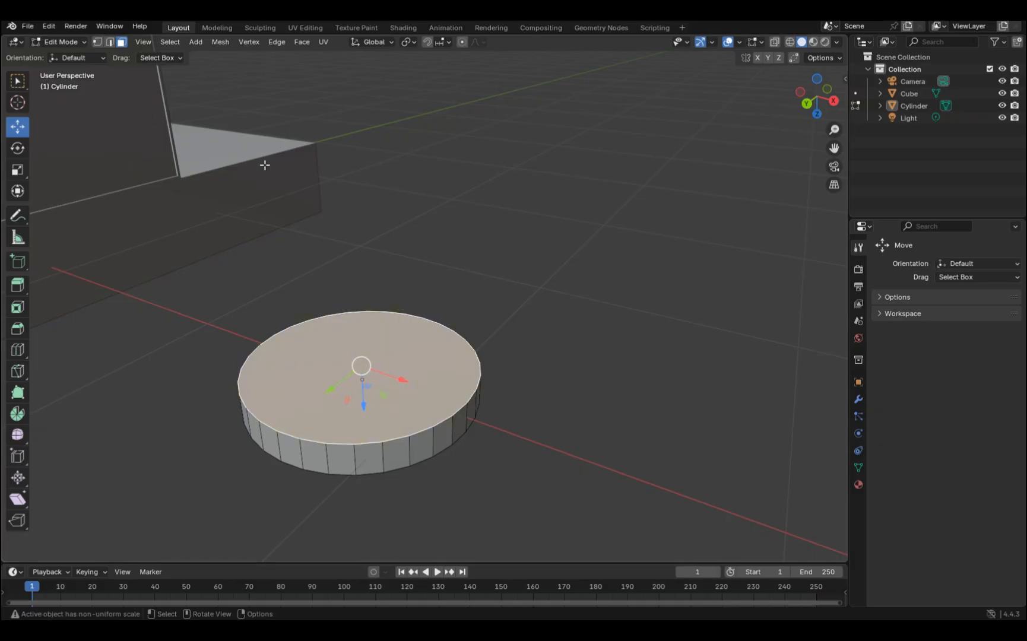
pyautogui.scroll(2, 370, 363)
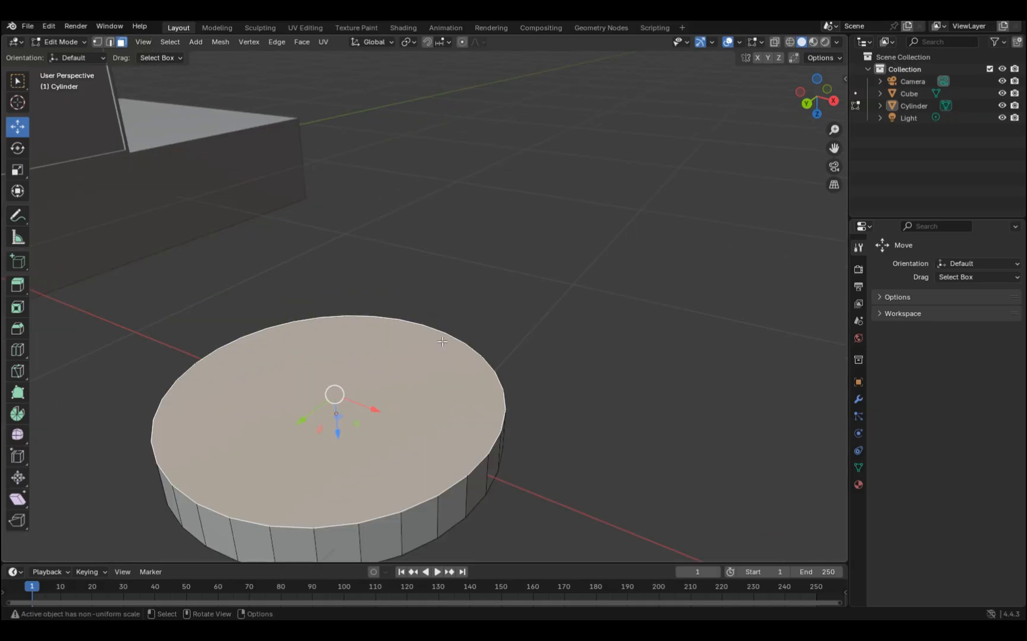
pyautogui.press('i')
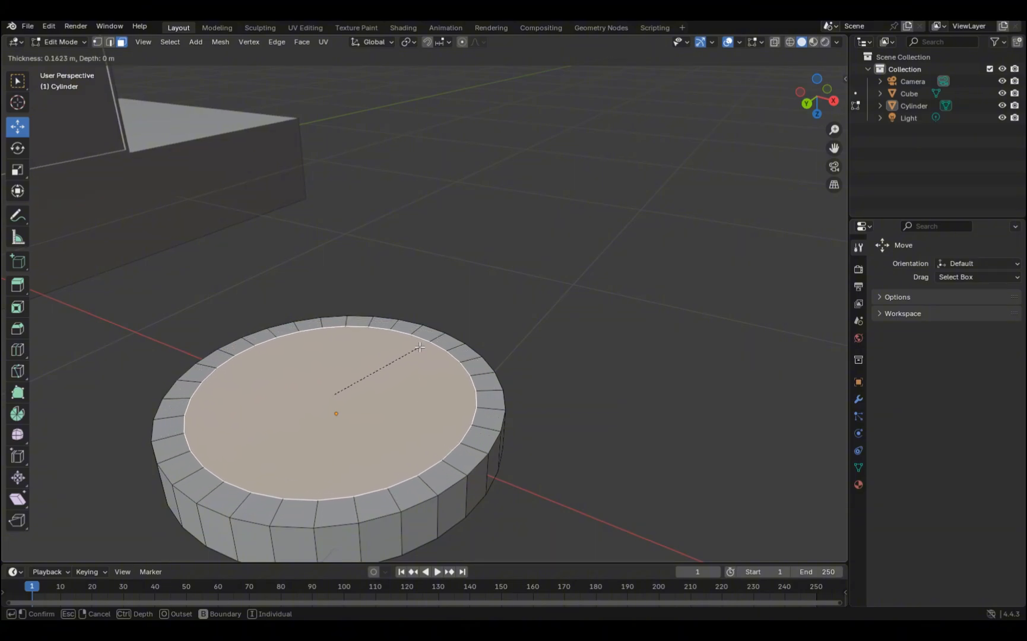
pyautogui.click(419, 347)
# Extrude the disc's inset round face about 0.024 m inward to form a recess.
pyautogui.press('g')
pyautogui.press('z')
pyautogui.press('z')
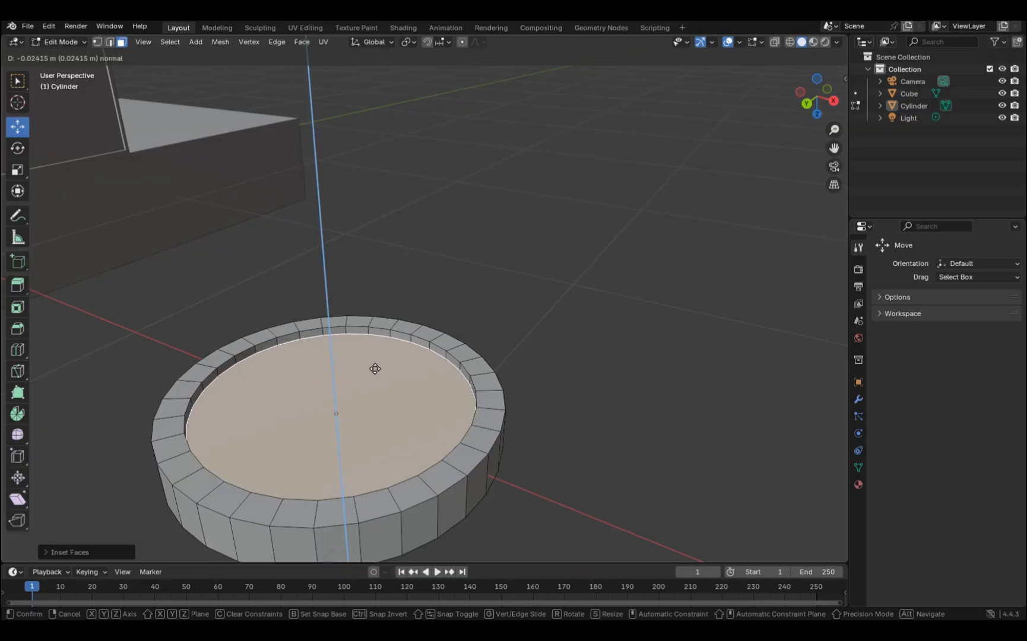
pyautogui.press('Escape')
# Inset the recessed face by about 0.25 m and extrude the inner circle slightly outward as a hub.
pyautogui.press('i')
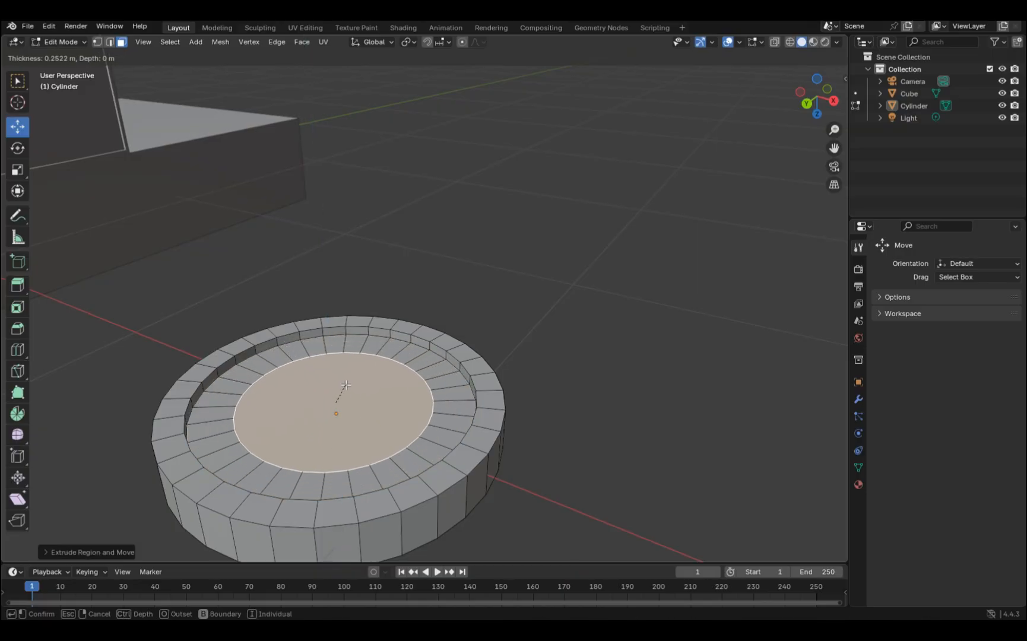
pyautogui.click(345, 386)
pyautogui.press('e')
pyautogui.click(344, 374)
pyautogui.click(547, 326)
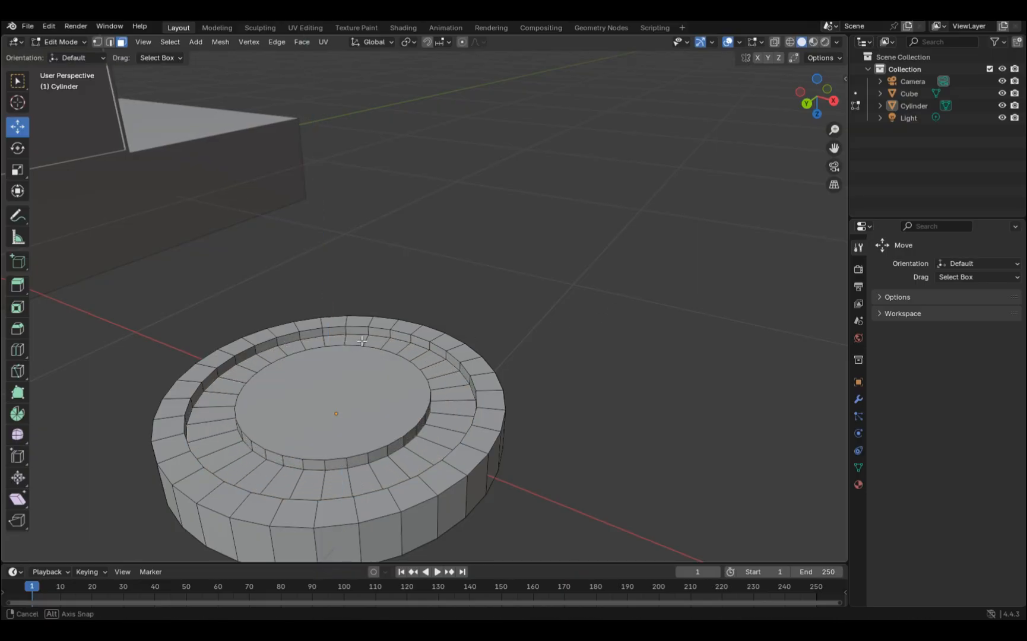
# Return to Object Mode and select the finished wheel disc as a whole object.
pyautogui.moveTo(361, 340); pyautogui.dragTo(256, 356, button='middle')
pyautogui.scroll(-6, 339, 343)
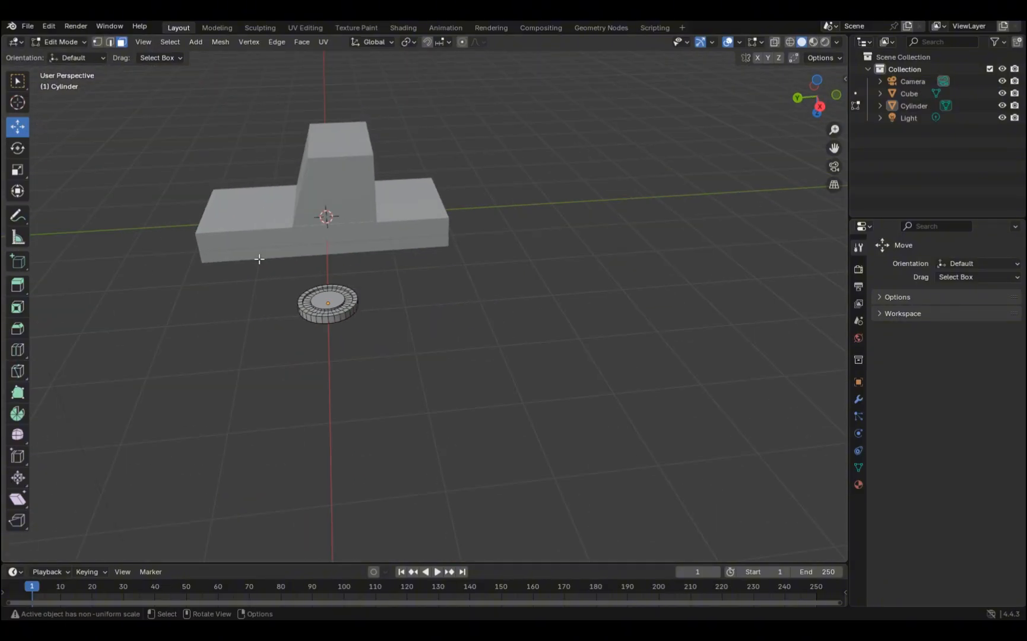
pyautogui.moveTo(259, 267); pyautogui.dragTo(374, 341)
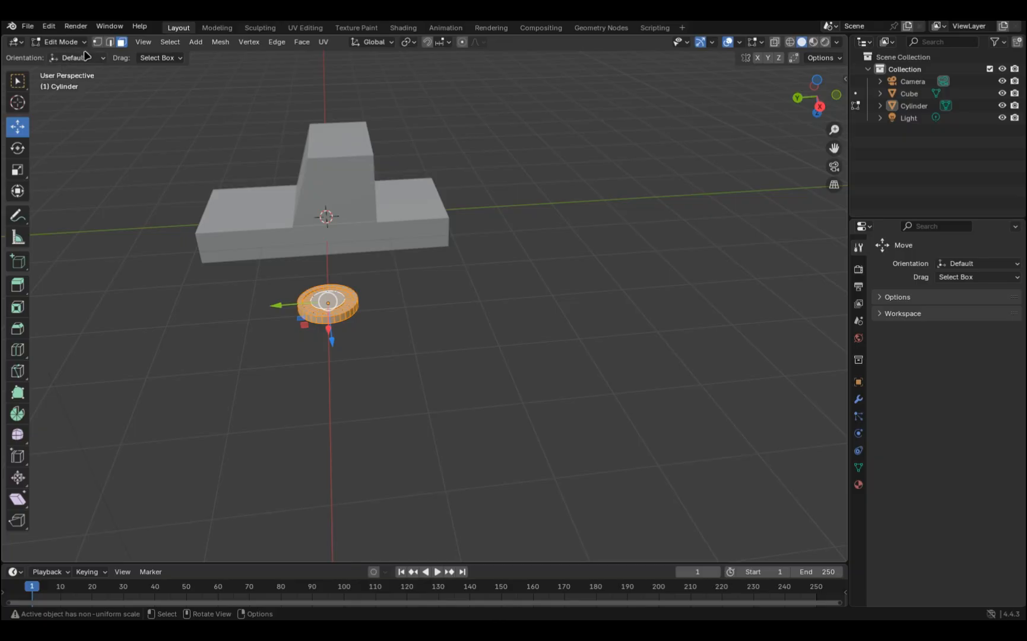
pyautogui.moveTo(221, 321); pyautogui.dragTo(121, 262, button='middle')
pyautogui.click(121, 262)
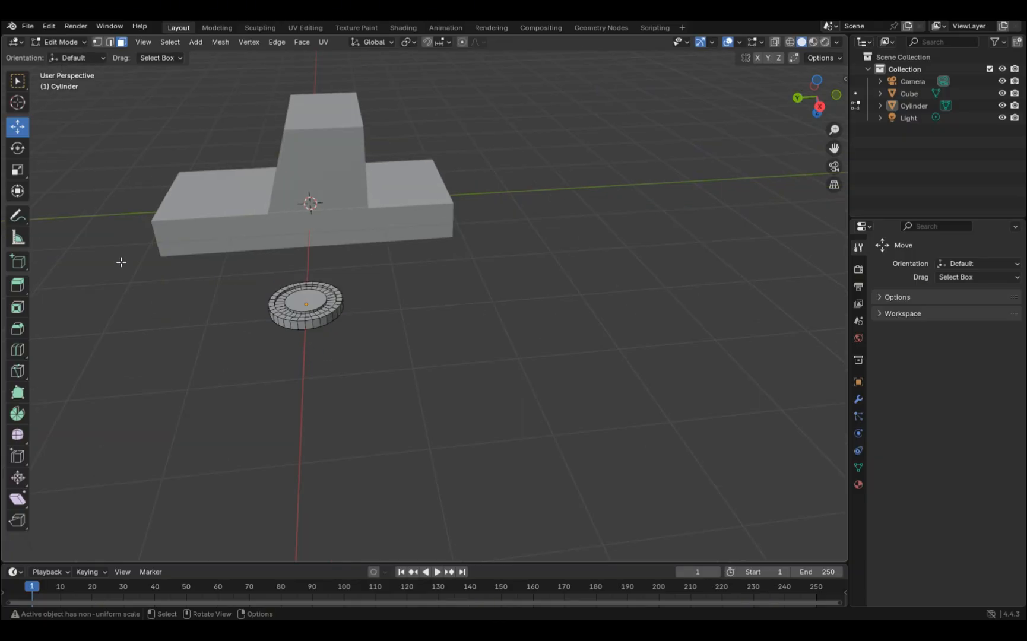
pyautogui.click(61, 41)
pyautogui.click(62, 53)
pyautogui.click(289, 322)
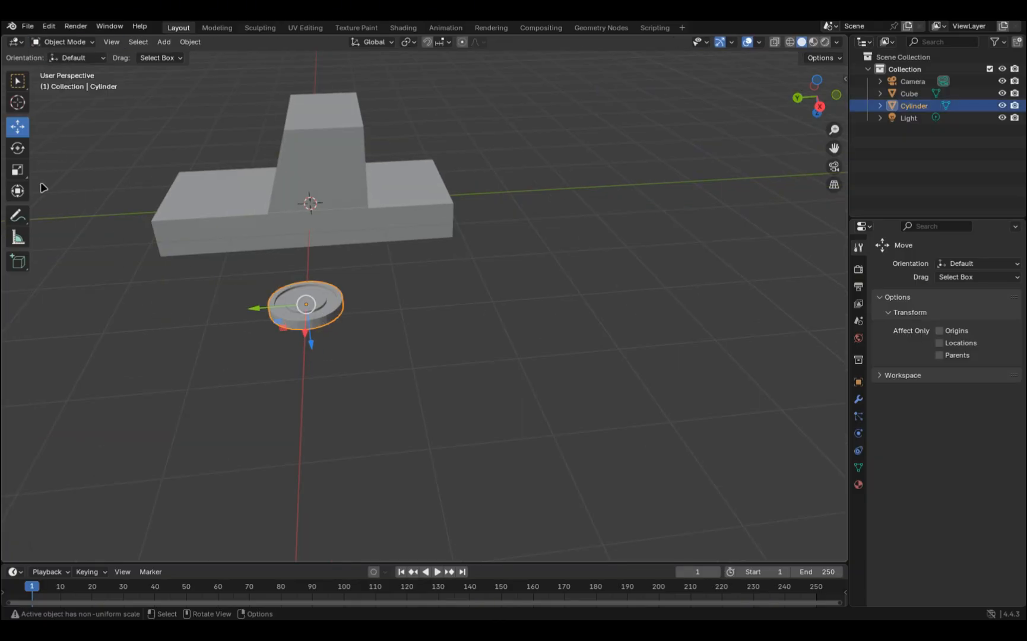
# Rotate the wheel about the Y axis until it stands upright with its hub facing away from the body.
pyautogui.click(18, 150)
pyautogui.moveTo(306, 294); pyautogui.dragTo(456, 264, button='middle')
pyautogui.moveTo(474, 267); pyautogui.dragTo(506, 355)
pyautogui.moveTo(513, 355); pyautogui.dragTo(535, 286, button='middle')
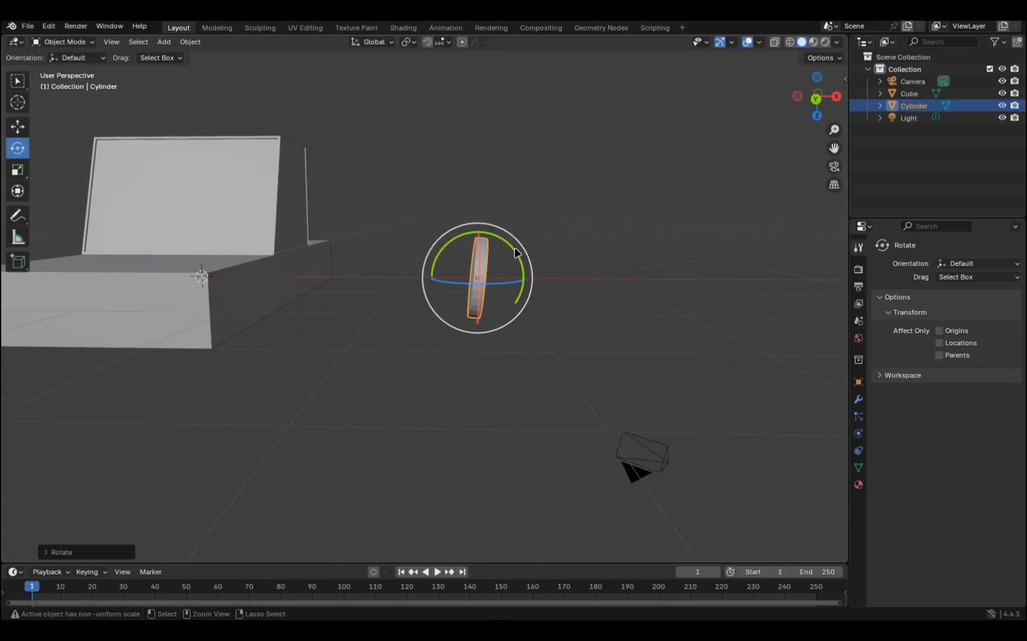
pyautogui.moveTo(516, 248); pyautogui.dragTo(527, 255)
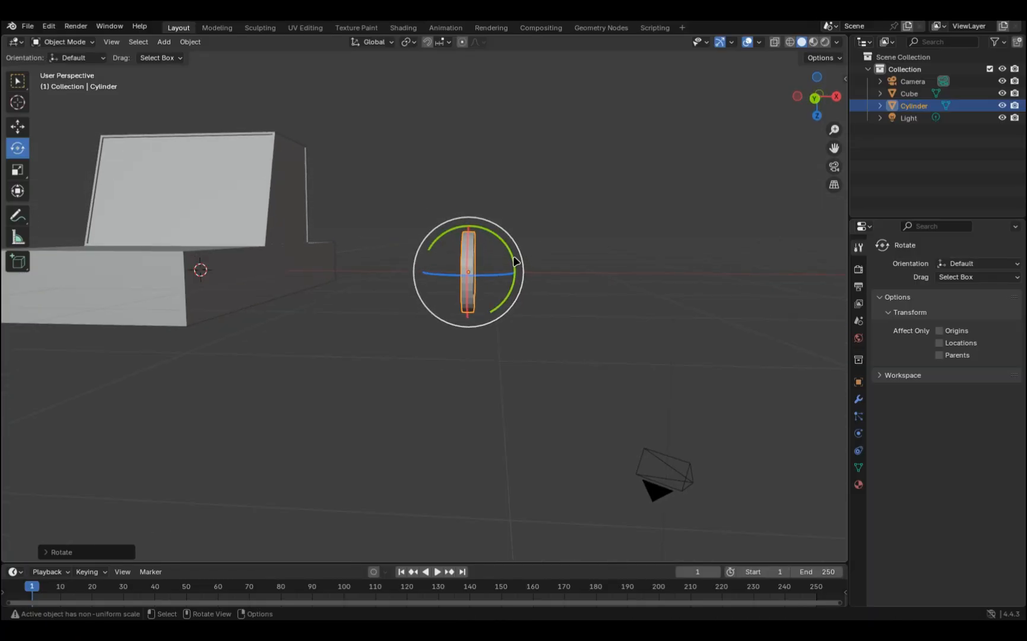
# Position the upright wheel level with the body's front section and move it outward along X, away from the side.
pyautogui.moveTo(527, 255); pyautogui.dragTo(344, 312, button='middle')
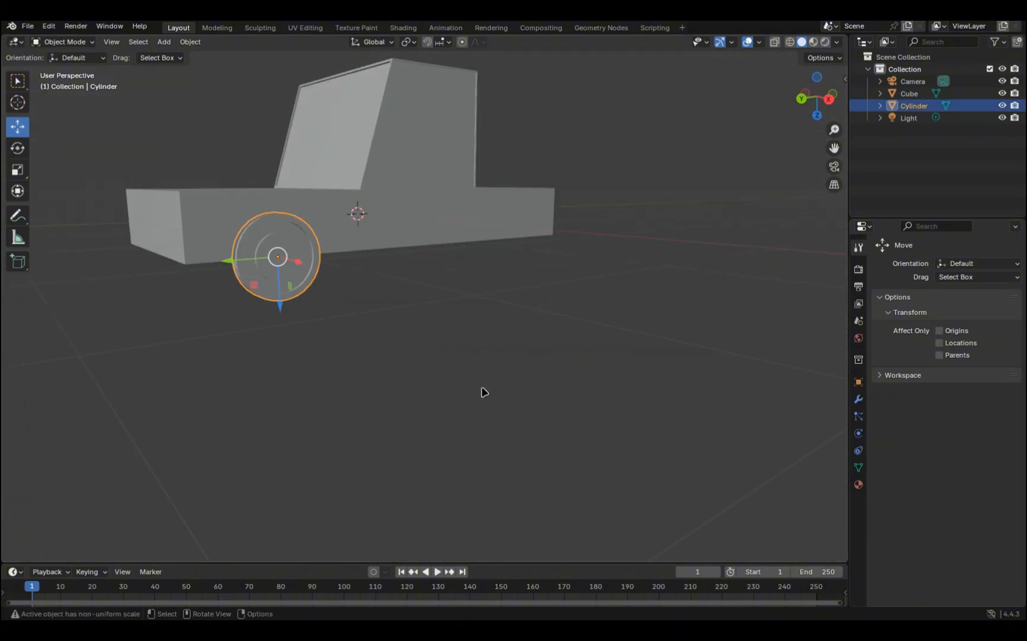
pyautogui.click(482, 391)
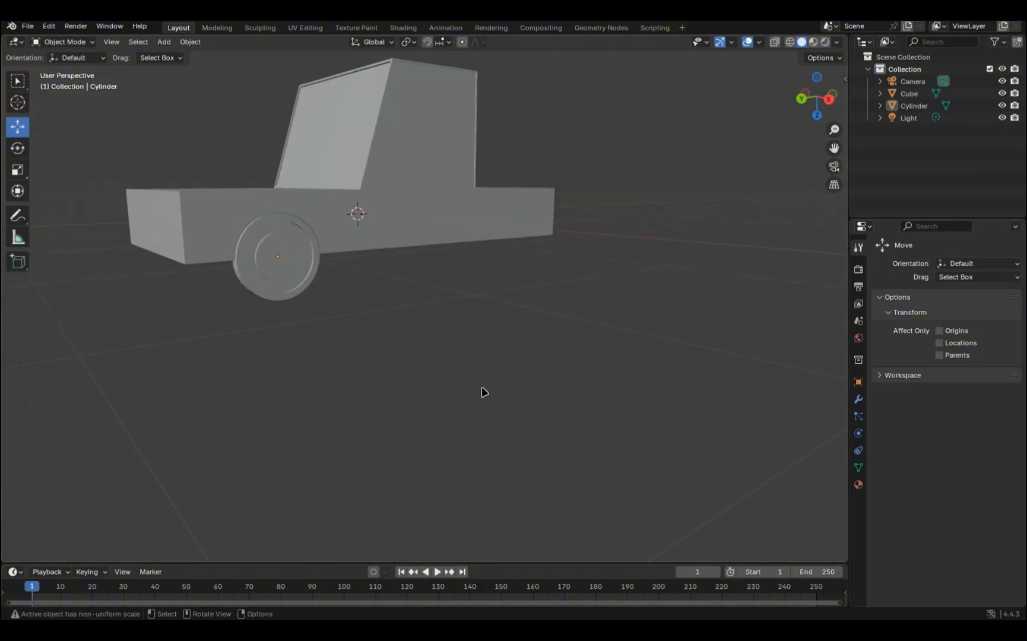
pyautogui.moveTo(214, 325); pyautogui.dragTo(336, 225)
pyautogui.click(337, 305)
pyautogui.moveTo(339, 312); pyautogui.dragTo(454, 295, button='middle')
pyautogui.click(307, 251)
pyautogui.moveTo(382, 295); pyautogui.dragTo(724, 306)
pyautogui.click(391, 265)
pyautogui.moveTo(381, 265); pyautogui.dragTo(357, 268, button='middle')
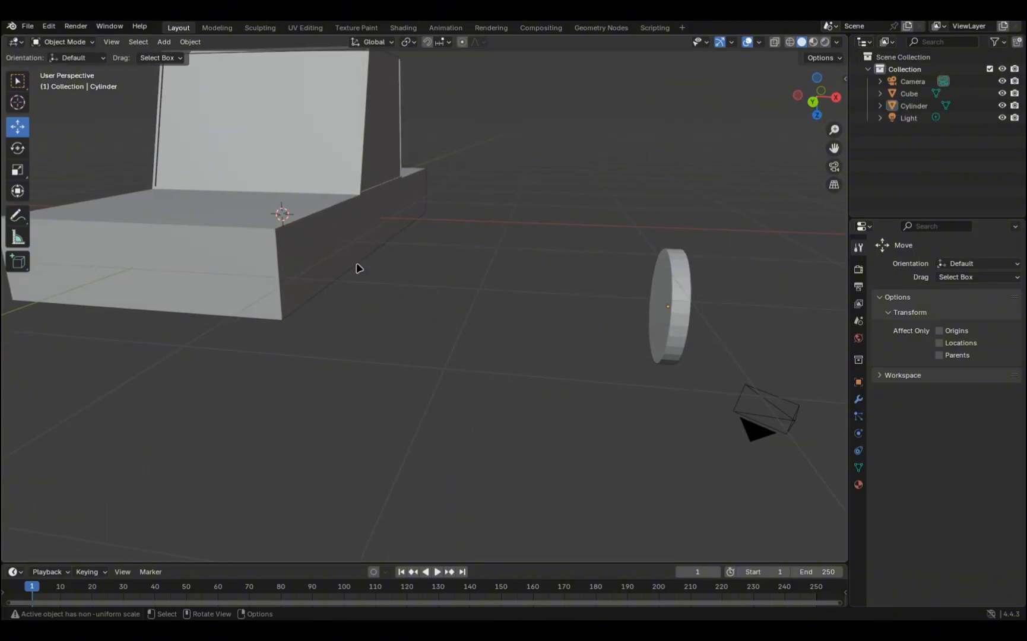
# Add a second cylinder, lay it along the X axis at the wheel's position and scale it slightly larger than the wheel.
pyautogui.click(19, 262)
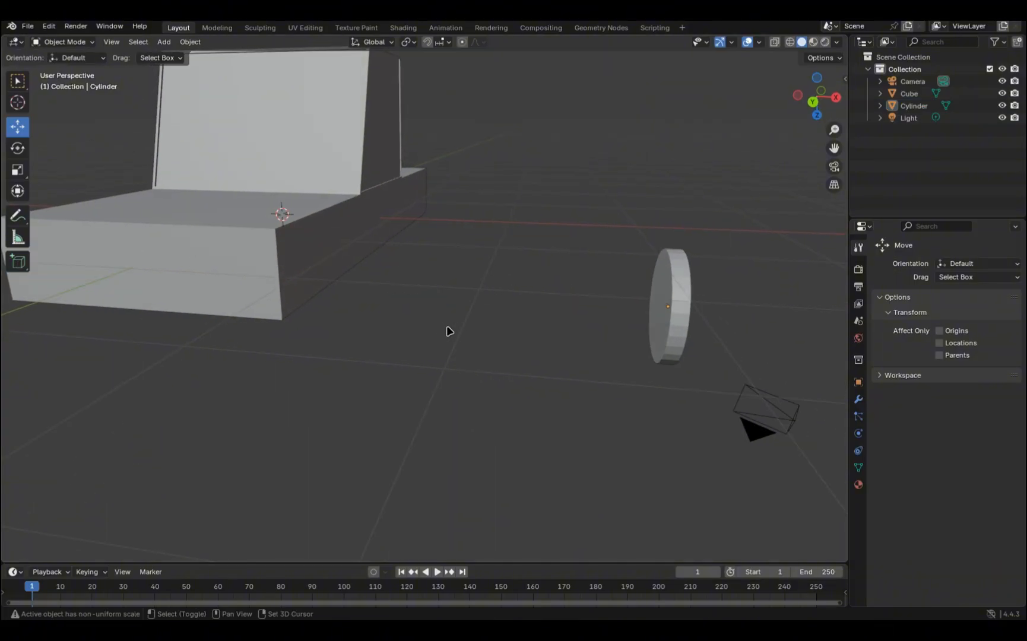
pyautogui.hotkey('shift', 'a')
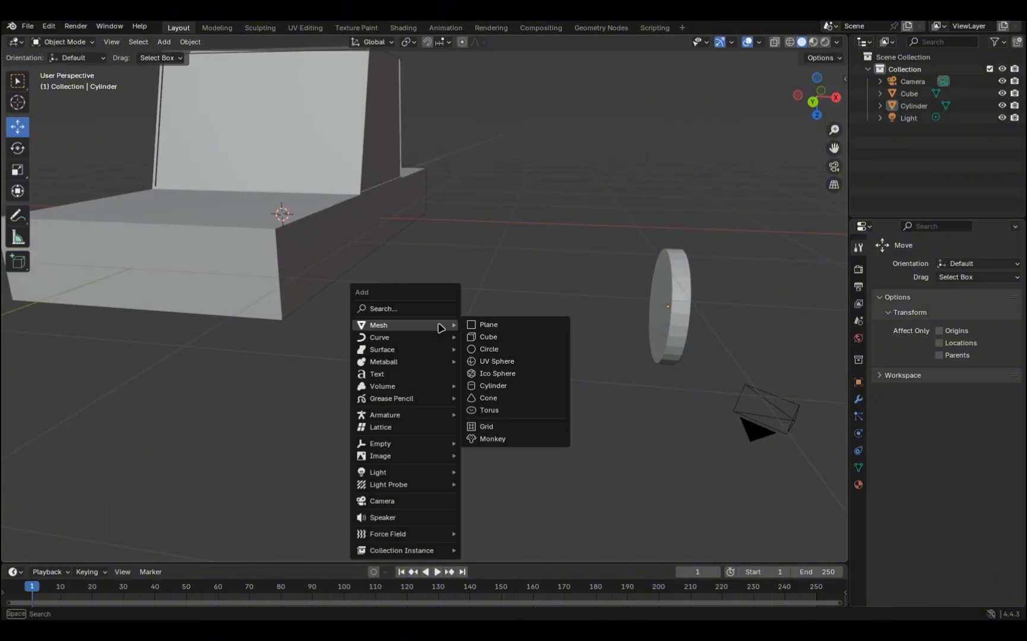
pyautogui.click(486, 385)
pyautogui.scroll(-5, 377, 285)
pyautogui.moveTo(396, 270); pyautogui.dragTo(530, 277)
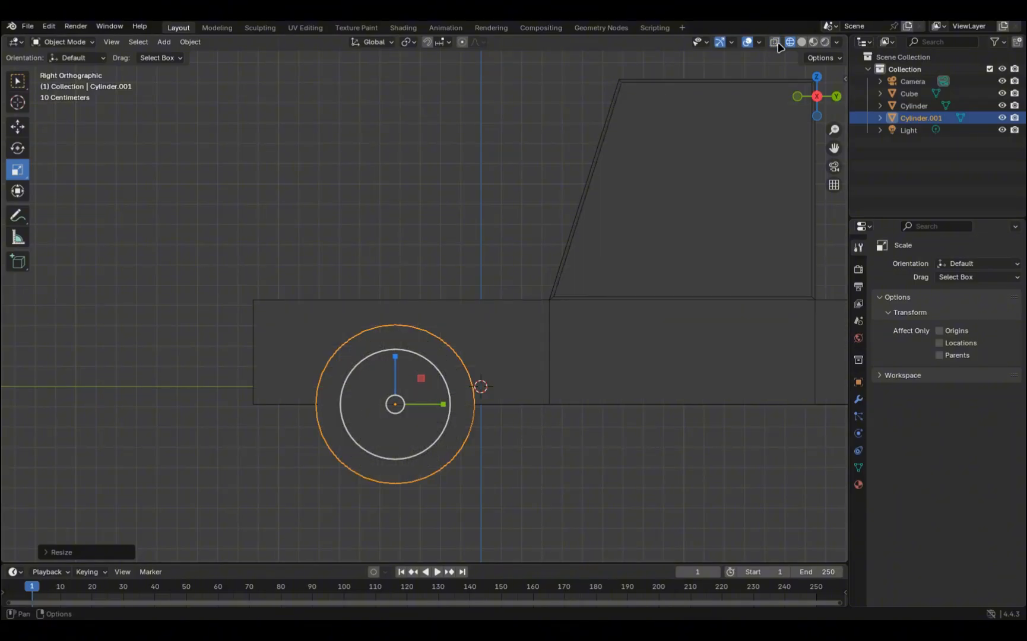
pyautogui.click(801, 42)
pyautogui.scroll(-2, 586, 153)
pyautogui.moveTo(587, 153); pyautogui.dragTo(647, 171, button='middle')
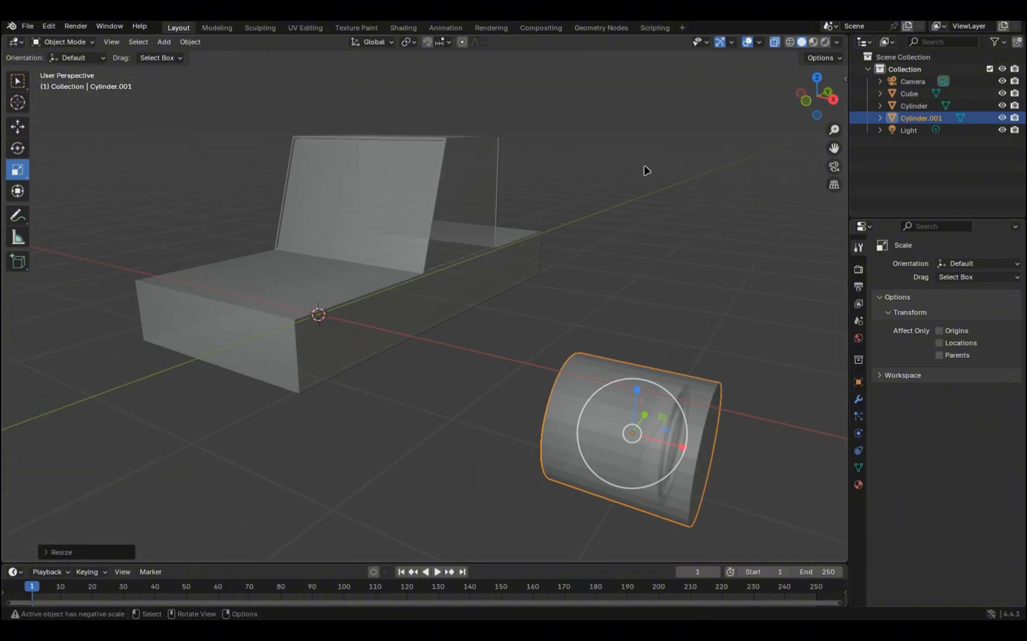
# Turn off X-ray and move the second cylinder along X until it cuts through the body's front +X side.
pyautogui.click(17, 126)
pyautogui.click(774, 41)
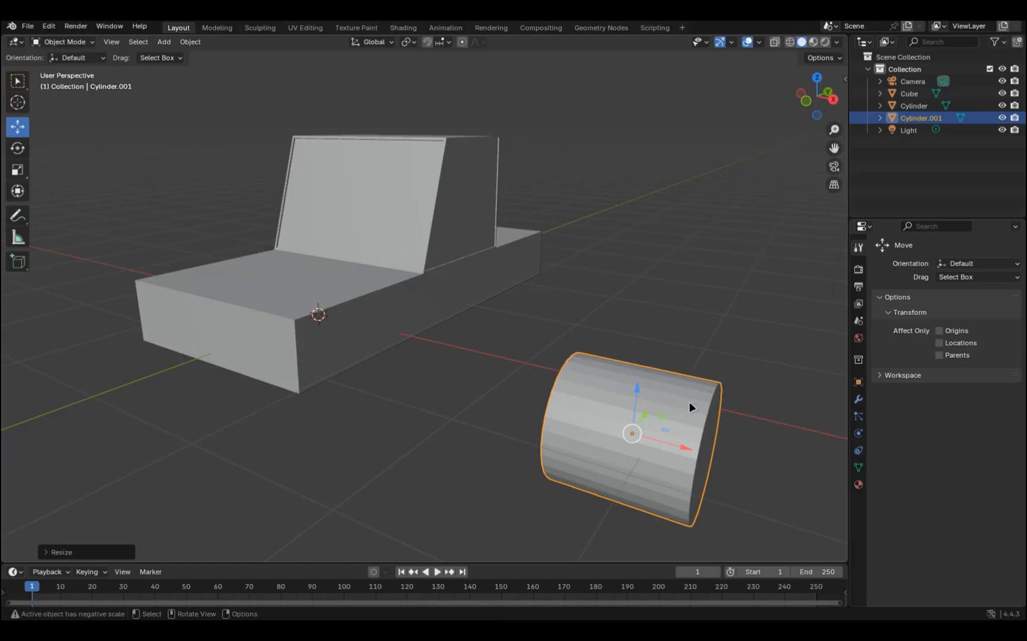
pyautogui.moveTo(665, 446); pyautogui.dragTo(294, 326)
pyautogui.moveTo(293, 325); pyautogui.dragTo(319, 341, button='middle')
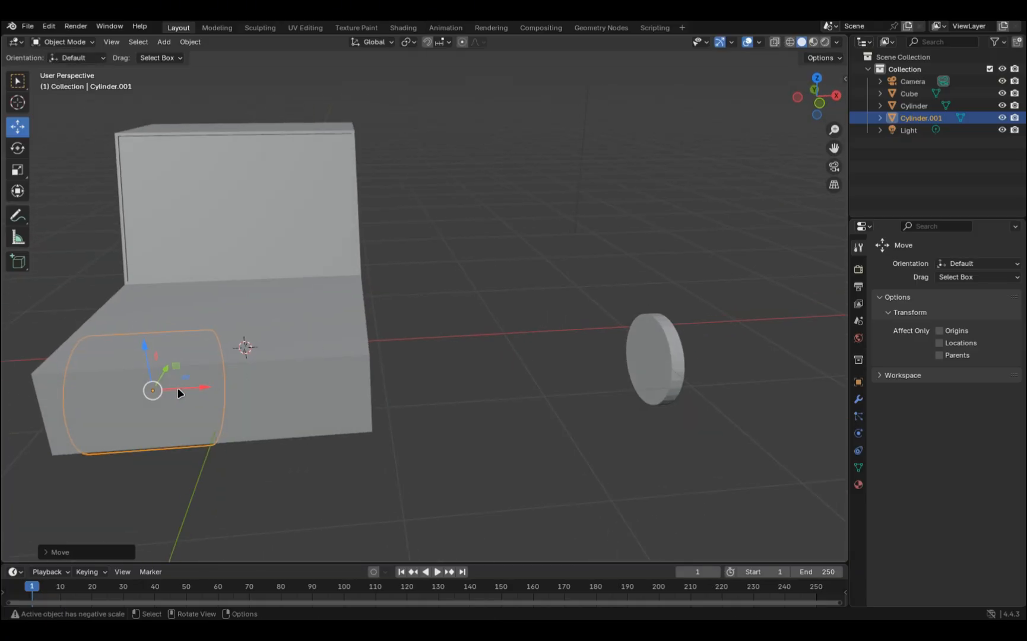
pyautogui.moveTo(178, 393); pyautogui.dragTo(379, 377)
# Lengthen the wheel-arch cylinder along X so it passes through both sides of the body.
pyautogui.click(17, 169)
pyautogui.moveTo(472, 339); pyautogui.dragTo(260, 300, button='middle')
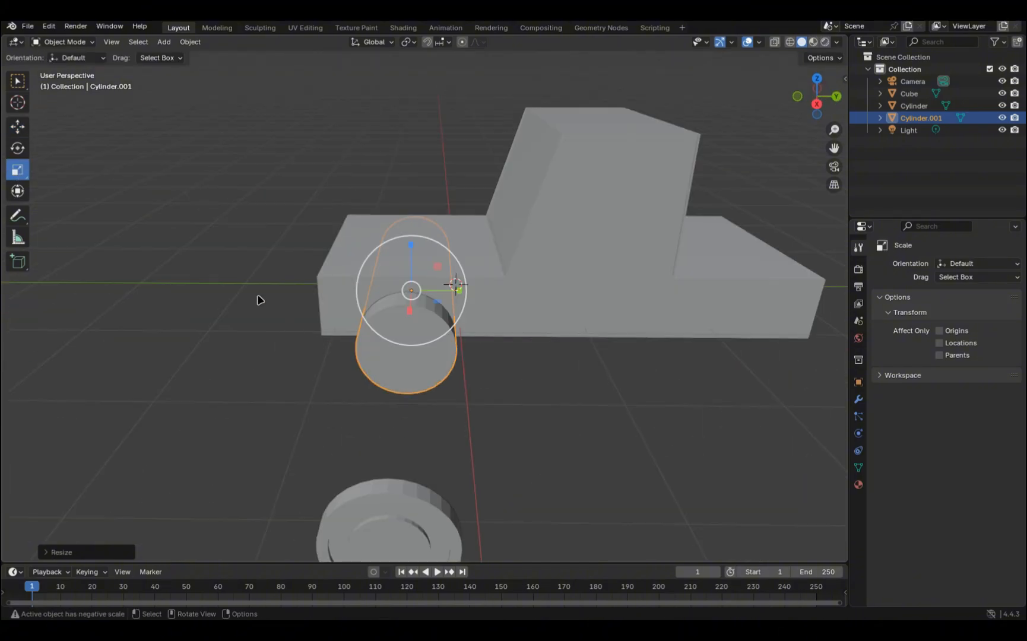
# Duplicate the wheel-arch cylinder and move the copy along Y to the rear wheel position under the truck bed.
pyautogui.click(18, 127)
pyautogui.moveTo(386, 249); pyautogui.dragTo(447, 274, button='middle')
pyautogui.hotkey('ctrl', 'c')
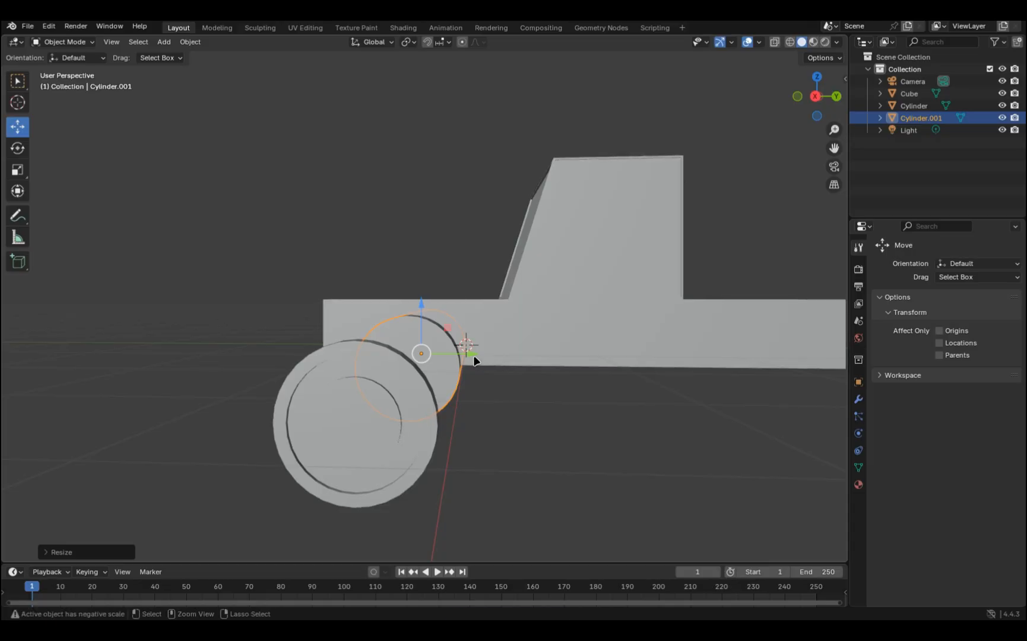
pyautogui.hotkey('ctrl', 'v')
pyautogui.scroll(-2, 473, 366)
pyautogui.moveTo(470, 335); pyautogui.dragTo(766, 346)
pyautogui.moveTo(765, 346); pyautogui.dragTo(739, 349, button='middle')
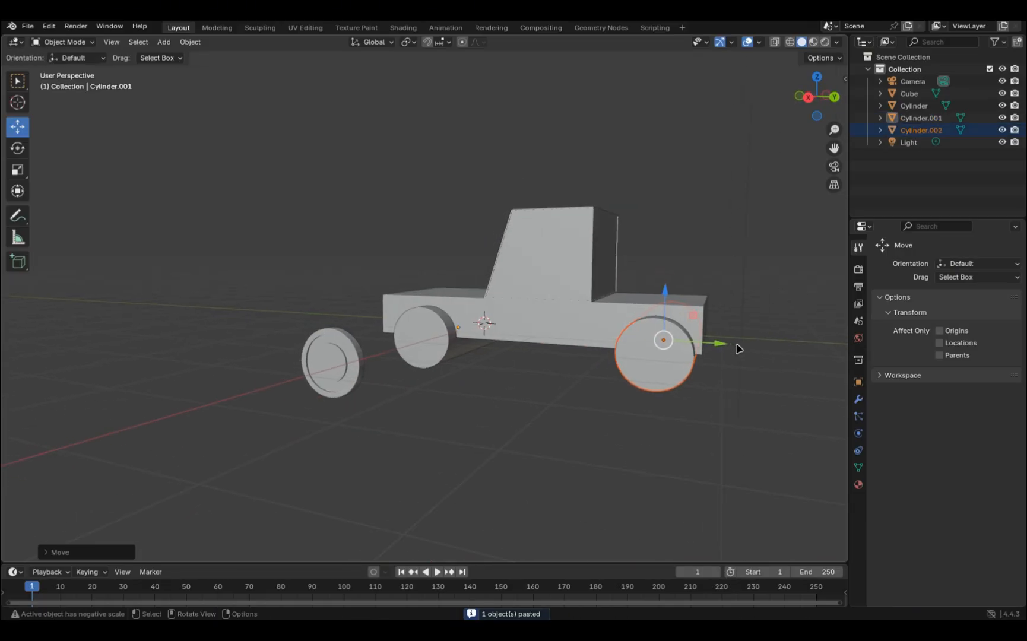
pyautogui.moveTo(713, 340); pyautogui.dragTo(700, 343)
pyautogui.click(770, 300)
pyautogui.moveTo(770, 300); pyautogui.dragTo(822, 304, button='middle')
pyautogui.scroll(-1, 553, 359)
pyautogui.scroll(2, 553, 359)
pyautogui.moveTo(422, 392); pyautogui.dragTo(546, 408, button='middle')
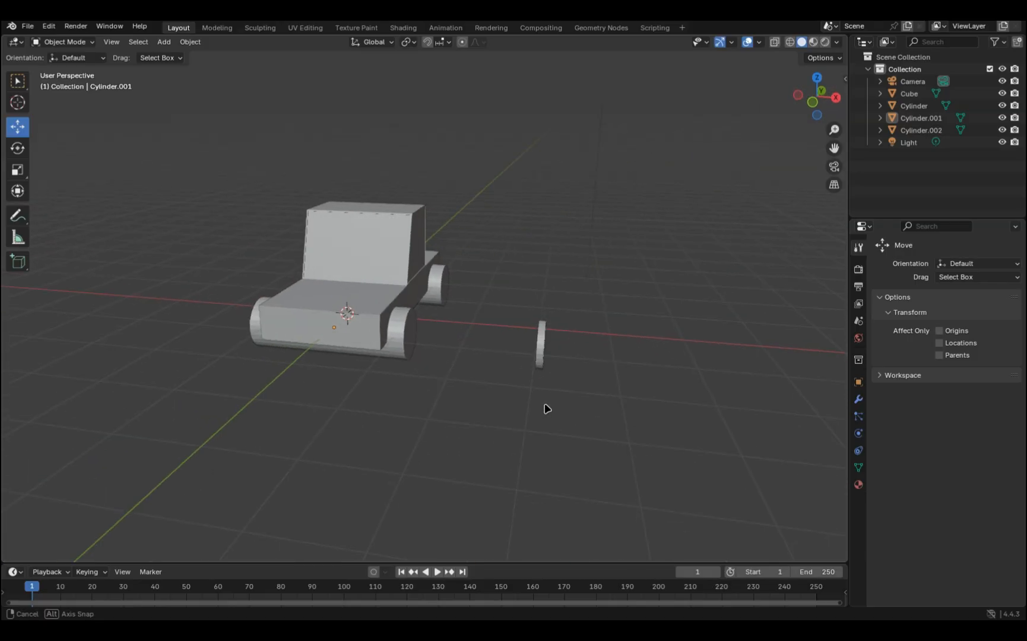
pyautogui.moveTo(409, 346); pyautogui.dragTo(457, 287, button='middle')
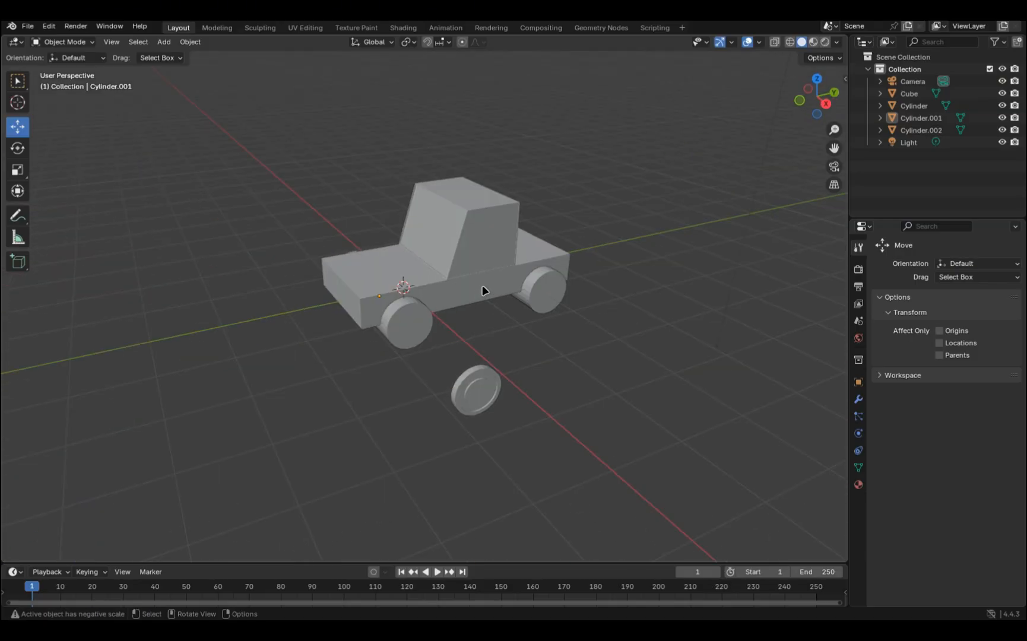
# Add a Boolean Difference modifier to the body with the front cylinder, Cylinder.001, as its object, and apply it.
pyautogui.click(480, 238)
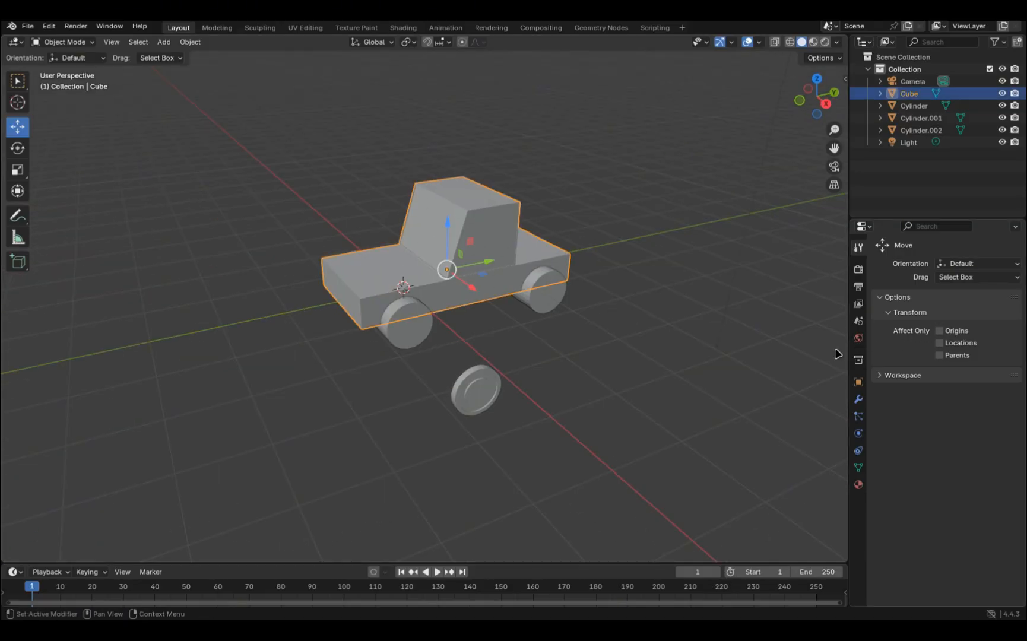
pyautogui.click(859, 401)
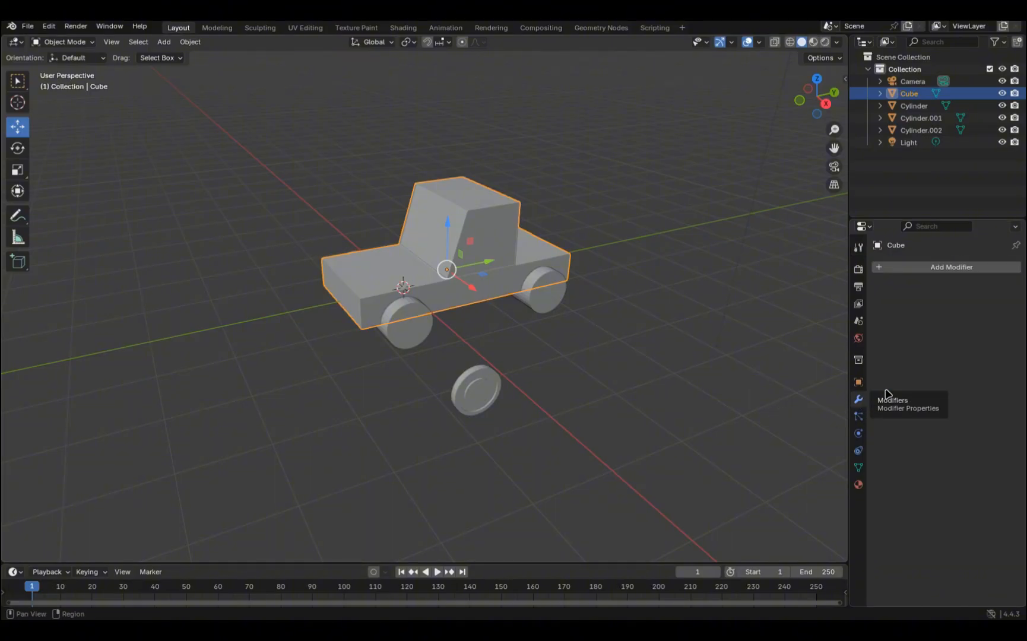
pyautogui.click(935, 269)
pyautogui.moveTo(890, 317)
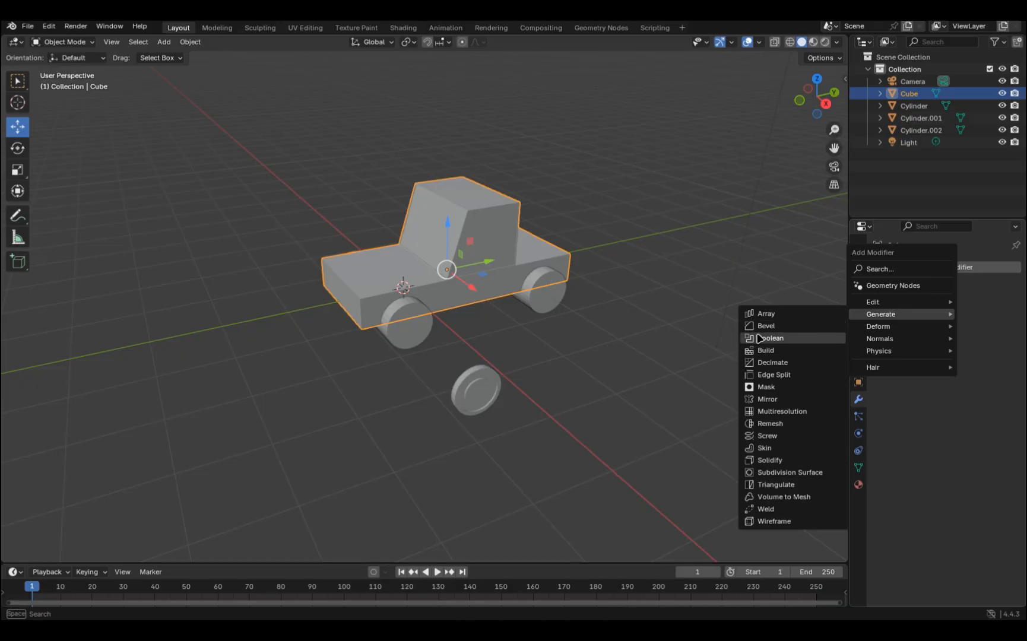
pyautogui.click(799, 343)
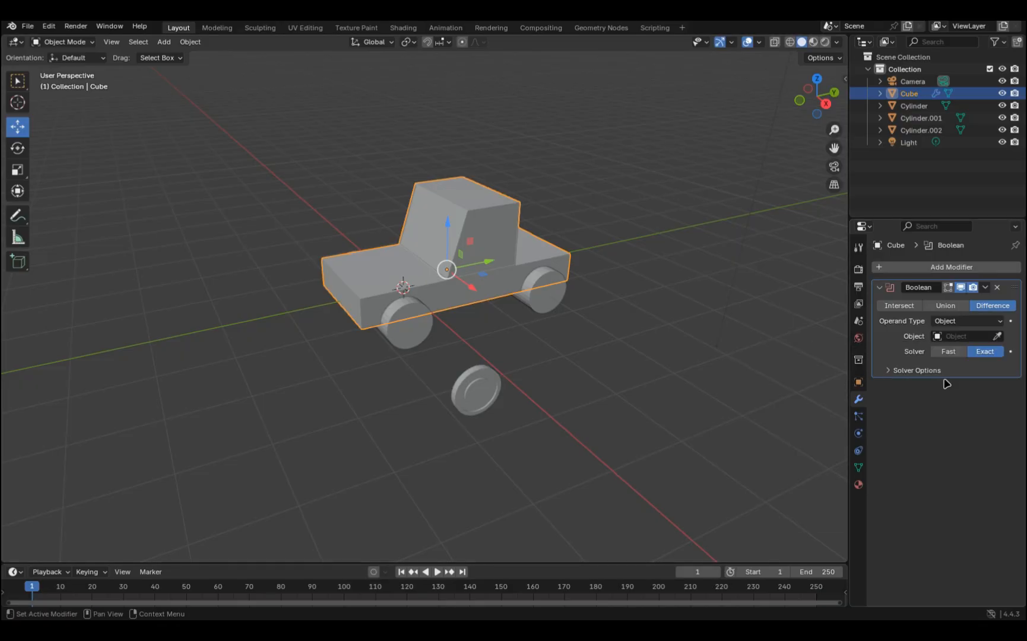
pyautogui.click(416, 331)
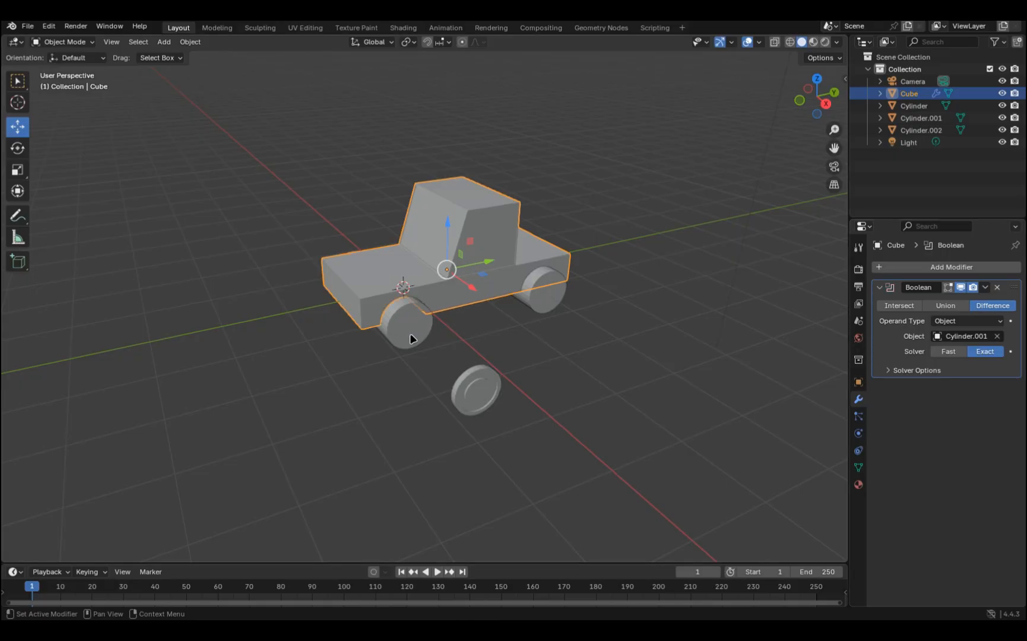
pyautogui.click(985, 288)
pyautogui.click(928, 301)
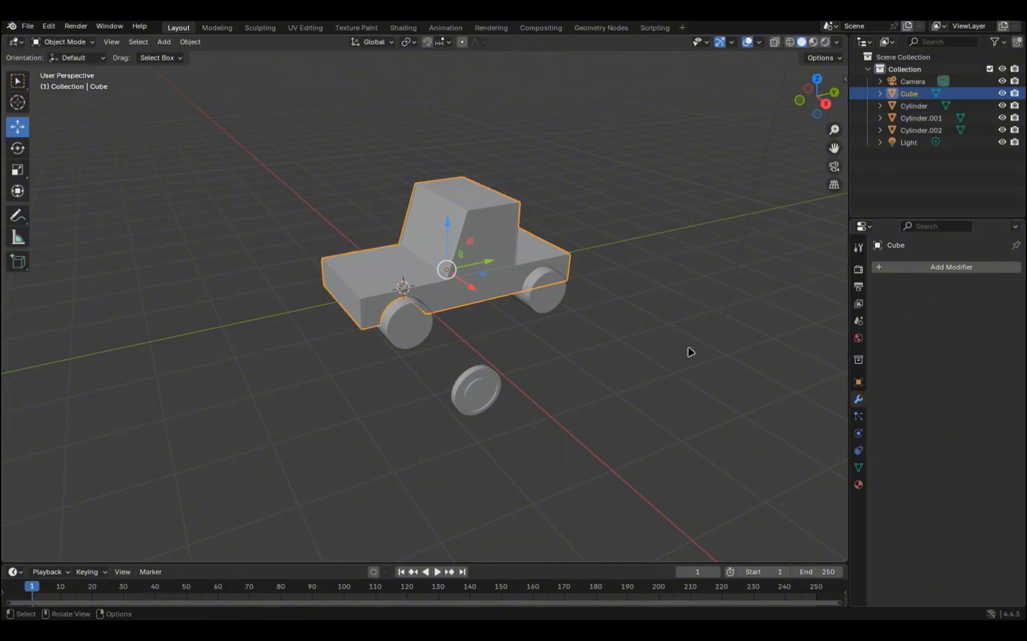
# Delete the front cutter cylinder and inspect the wheel arch cut in the body.
pyautogui.click(690, 352)
pyautogui.click(422, 321)
pyautogui.press('Delete')
pyautogui.moveTo(454, 339); pyautogui.dragTo(407, 302, button='middle')
pyautogui.scroll(5, 410, 314)
pyautogui.scroll(4, 410, 332)
pyautogui.moveTo(412, 386); pyautogui.dragTo(604, 353, button='middle')
pyautogui.scroll(-8, 404, 398)
pyautogui.click(409, 386)
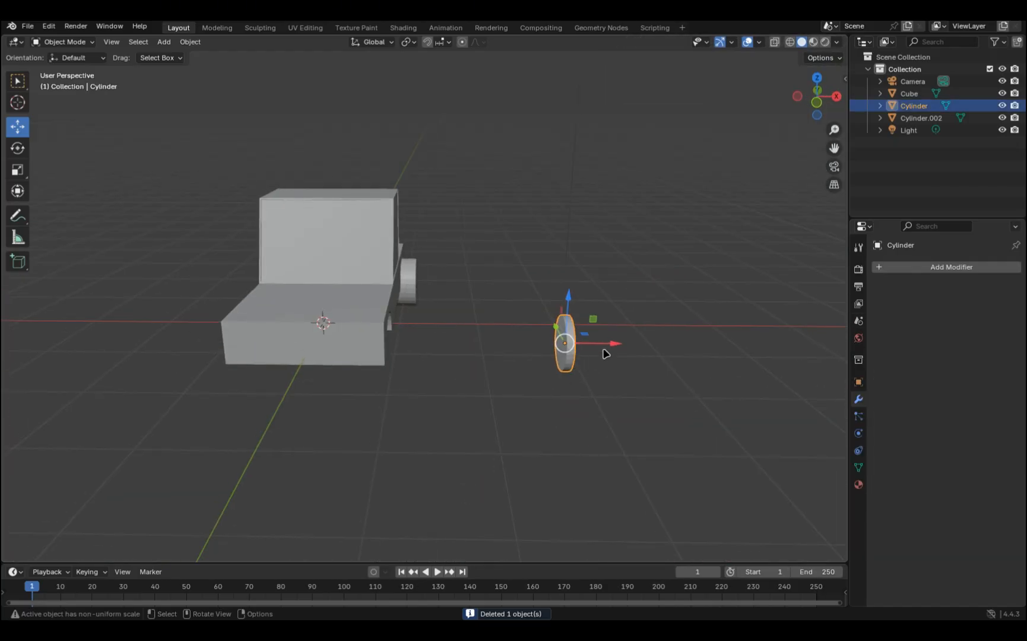
pyautogui.press('g')
pyautogui.press('x')
pyautogui.click(430, 343)
pyautogui.moveTo(431, 343); pyautogui.dragTo(455, 372, button='middle')
pyautogui.hotkey('ctrl', 'z')
pyautogui.hotkey('ctrl', 'z')
pyautogui.hotkey('ctrl', 'z')
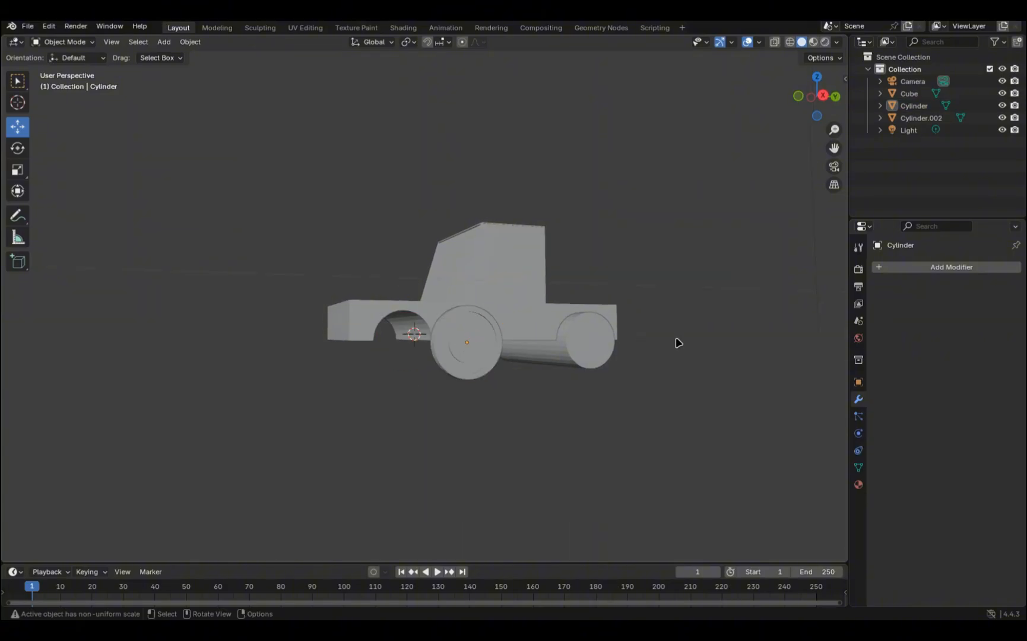
pyautogui.moveTo(678, 343); pyautogui.dragTo(613, 387, button='middle')
pyautogui.hotkey('ctrl', 'z')
# Add a second Boolean Difference modifier to the body, using the rear cylinder, Cylinder.002, as its object, and apply it.
pyautogui.click(917, 275)
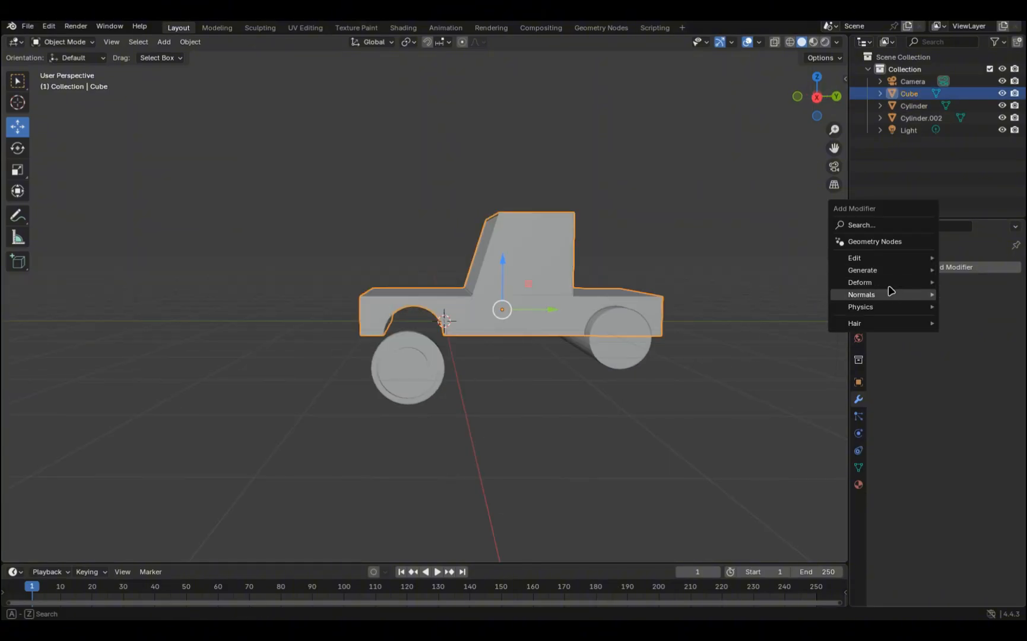
pyautogui.moveTo(855, 269)
pyautogui.click(789, 301)
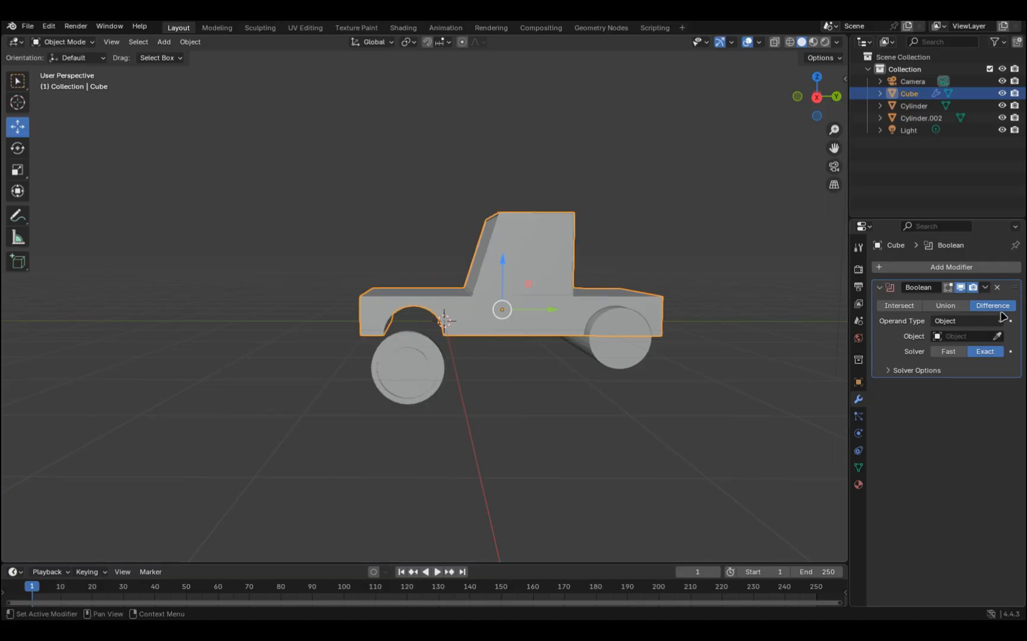
pyautogui.click(650, 332)
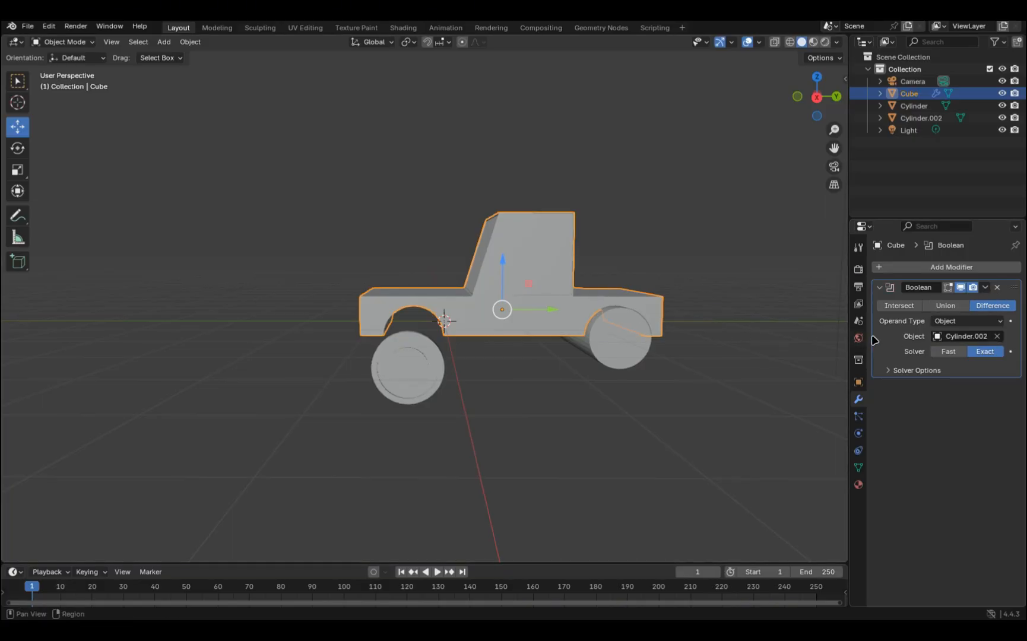
pyautogui.click(984, 287)
pyautogui.click(977, 301)
# Delete the rear cutter cylinder.
pyautogui.click(649, 367)
pyautogui.click(646, 369)
pyautogui.press('Delete')
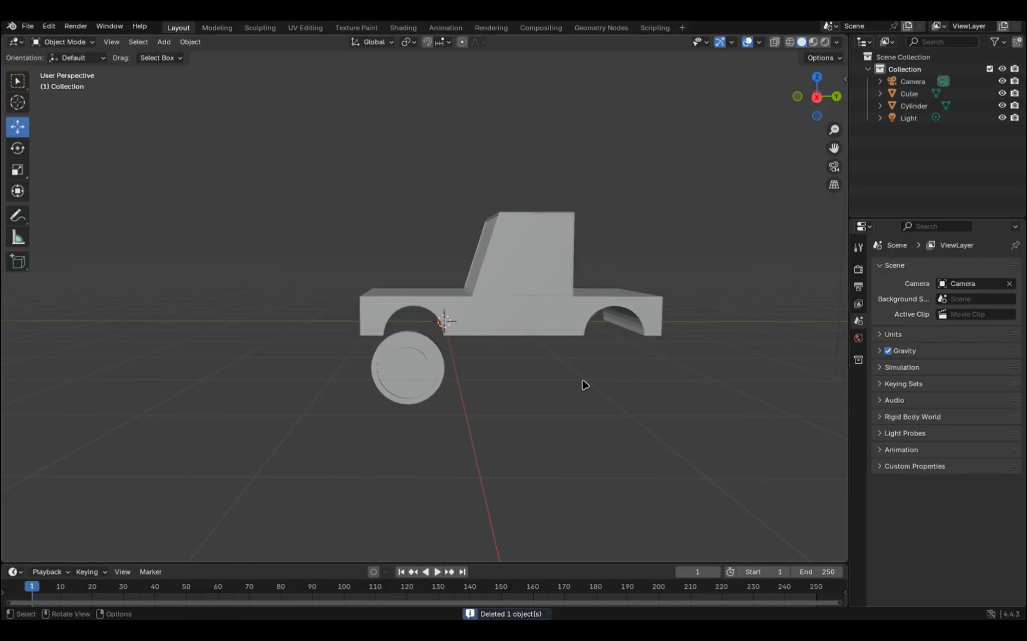
# Move the wheel along X into the front wheel arch and fine-tune its X position from the top view so it protrudes slightly.
pyautogui.click(417, 376)
pyautogui.moveTo(417, 376); pyautogui.dragTo(565, 432, button='middle')
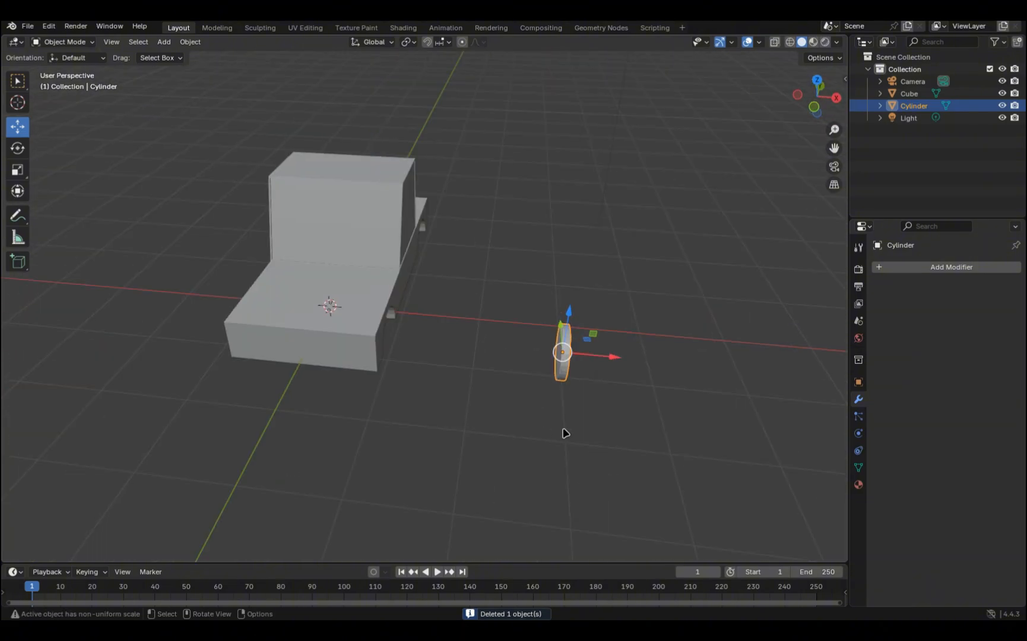
pyautogui.moveTo(603, 365); pyautogui.dragTo(425, 346)
pyautogui.click(819, 86)
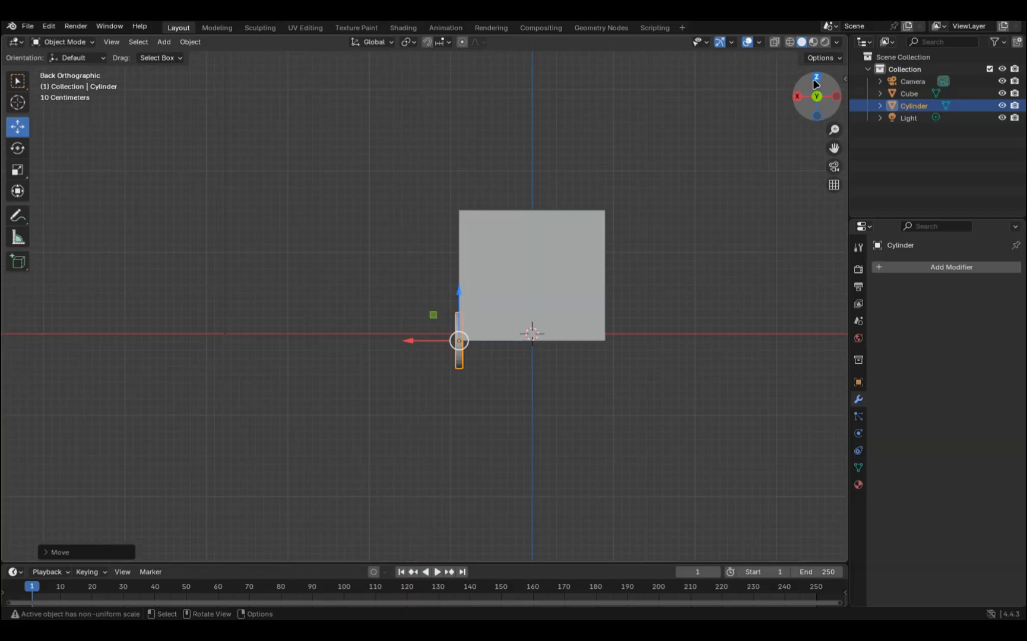
pyautogui.click(814, 79)
pyautogui.moveTo(430, 310); pyautogui.dragTo(430, 309)
pyautogui.scroll(7, 363, 330)
pyautogui.keyDown('shift'); pyautogui.moveTo(365, 336); pyautogui.dragTo(419, 333, button='middle'); pyautogui.keyUp('shift')
pyautogui.scroll(5, 343, 352)
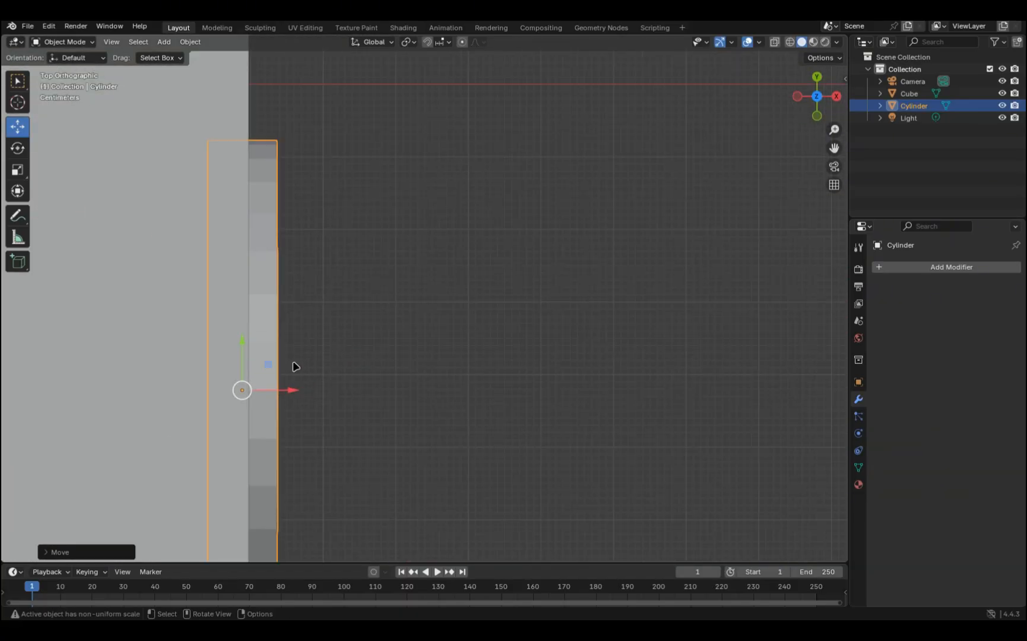
pyautogui.moveTo(275, 394); pyautogui.dragTo(282, 391)
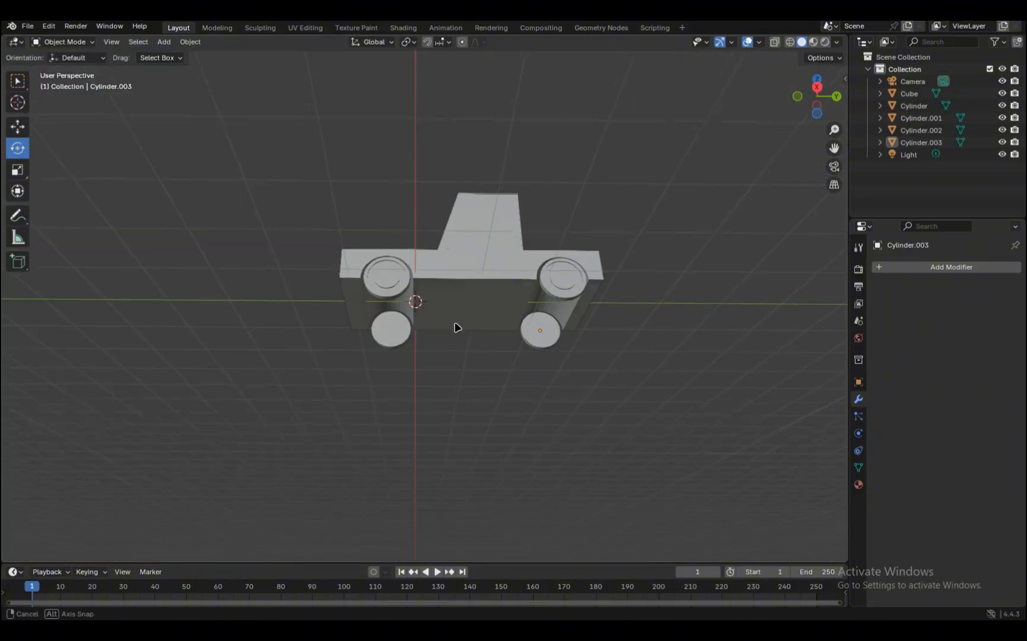
# Add a cube and move it along Y in front of the car's front end.
pyautogui.moveTo(456, 326); pyautogui.dragTo(594, 360, button='middle')
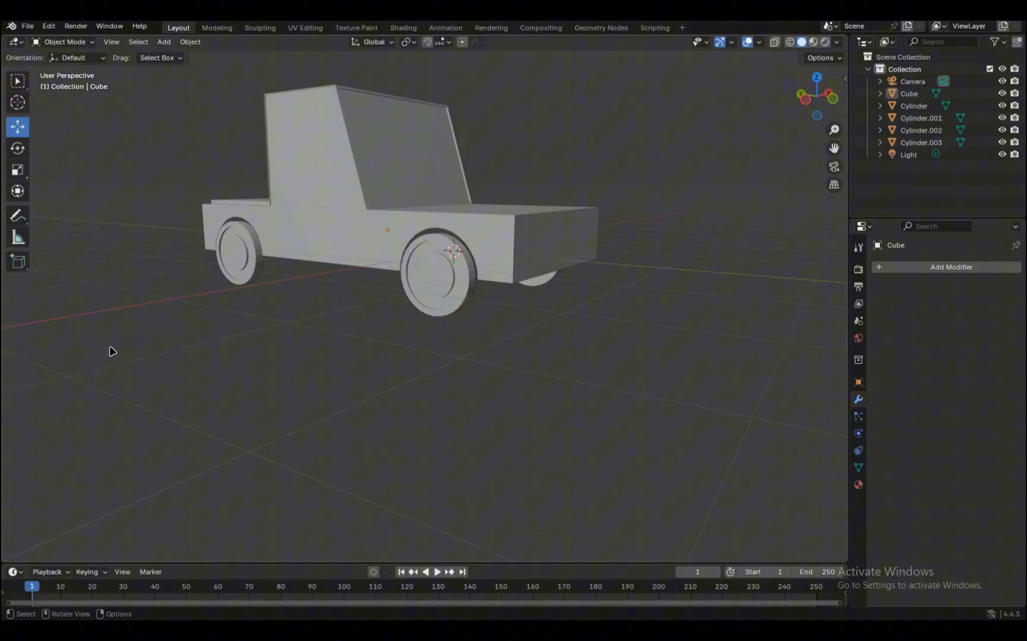
pyautogui.hotkey('shift', 'a')
pyautogui.moveTo(107, 359)
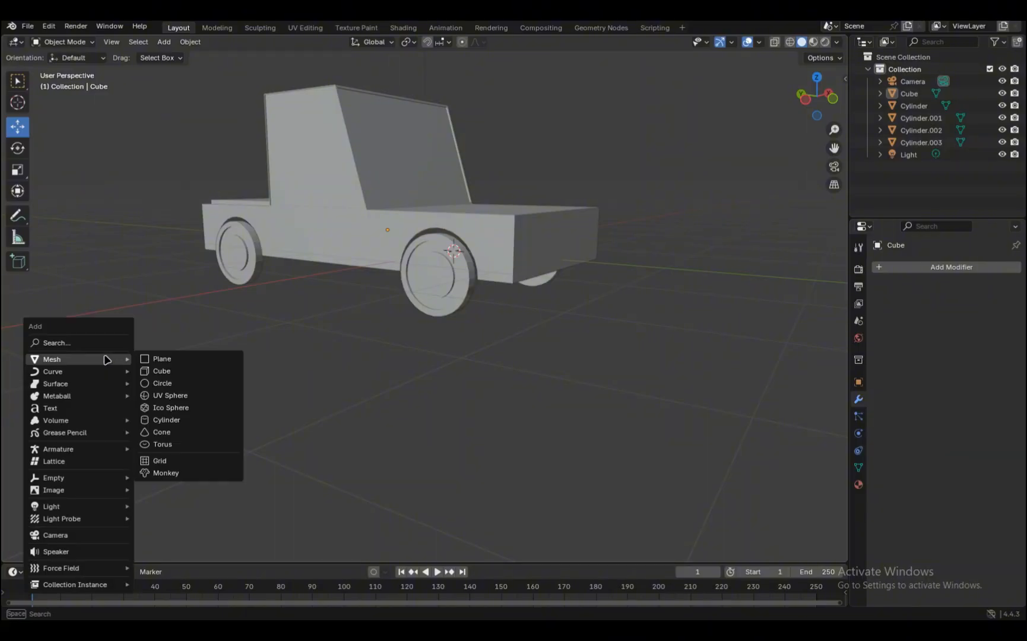
pyautogui.click(159, 370)
pyautogui.moveTo(486, 280); pyautogui.dragTo(83, 225, button='middle')
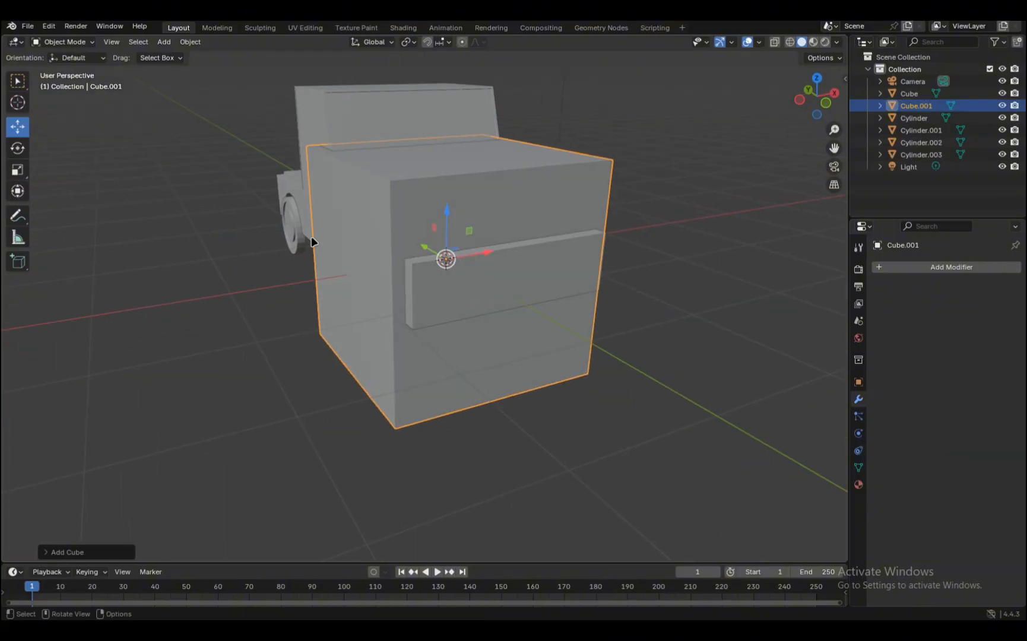
pyautogui.moveTo(425, 250); pyautogui.dragTo(584, 354)
pyautogui.moveTo(570, 355); pyautogui.dragTo(491, 336, button='middle')
pyautogui.scroll(-1, 472, 339)
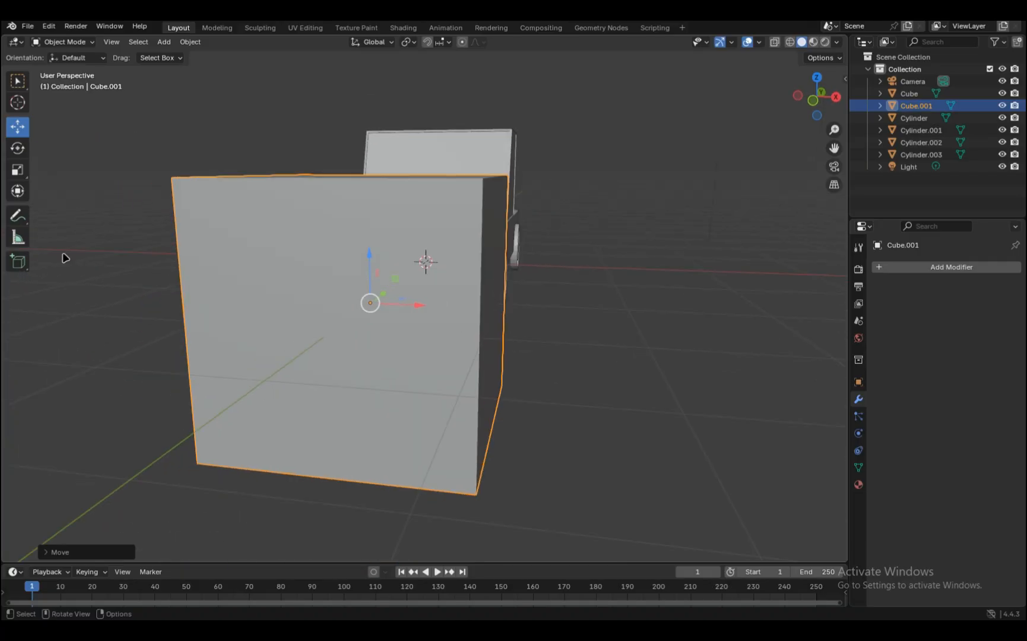
# Scale the new cube along Z and Y into a thin bar for the front bumper.
pyautogui.moveTo(424, 289); pyautogui.dragTo(369, 302)
pyautogui.scroll(3, 369, 303)
pyautogui.moveTo(310, 316); pyautogui.dragTo(585, 351)
pyautogui.moveTo(585, 351); pyautogui.dragTo(278, 288, button='middle')
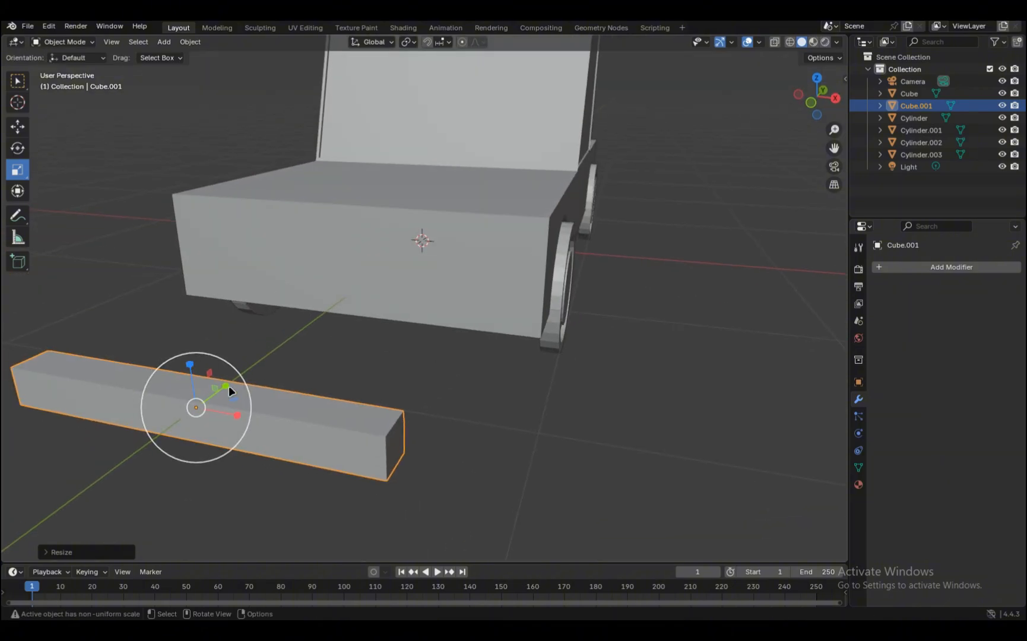
pyautogui.moveTo(228, 390); pyautogui.dragTo(395, 300)
# Move the bar along Y until it sits against the lower front face of the car body.
pyautogui.click(16, 132)
pyautogui.moveTo(396, 300); pyautogui.dragTo(339, 298, button='middle')
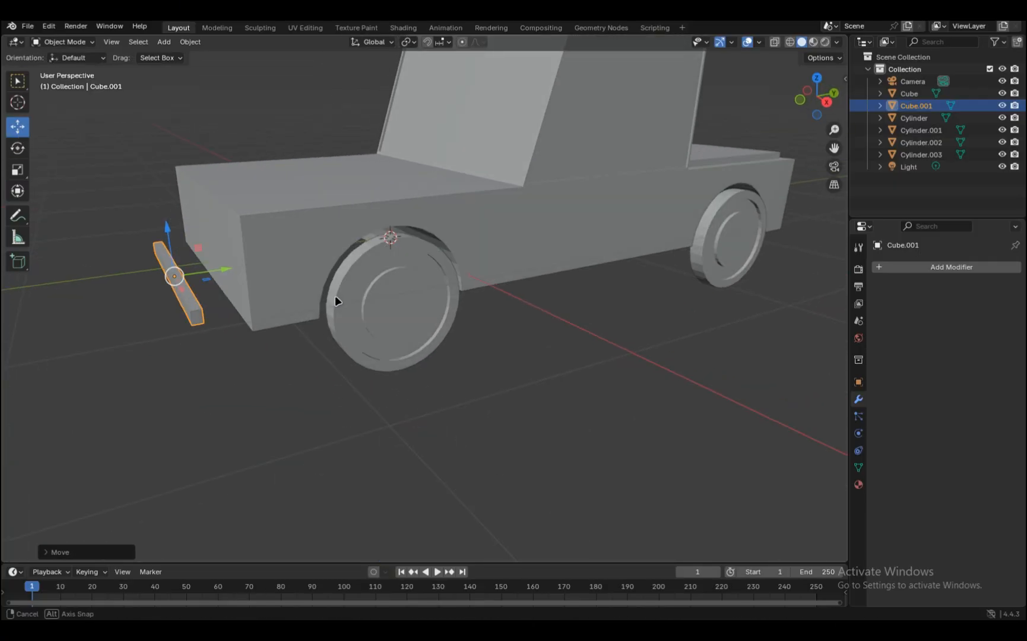
pyautogui.moveTo(232, 268); pyautogui.dragTo(280, 261)
pyautogui.moveTo(280, 261); pyautogui.dragTo(425, 305, button='middle')
pyautogui.moveTo(425, 305); pyautogui.dragTo(401, 301)
pyautogui.moveTo(402, 301); pyautogui.dragTo(445, 291, button='middle')
pyautogui.moveTo(475, 276); pyautogui.dragTo(499, 277)
# Scale the front bumper slightly taller along Z.
pyautogui.click(17, 169)
pyautogui.click(705, 247)
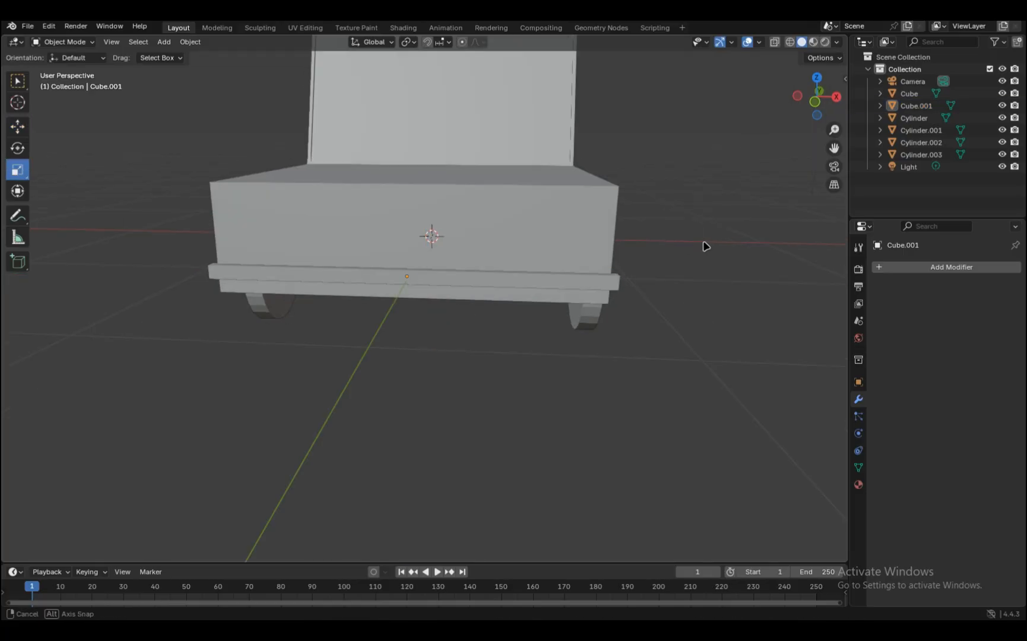
pyautogui.moveTo(705, 248); pyautogui.dragTo(626, 252, button='middle')
pyautogui.click(220, 307)
pyautogui.moveTo(248, 294); pyautogui.dragTo(310, 286, button='middle')
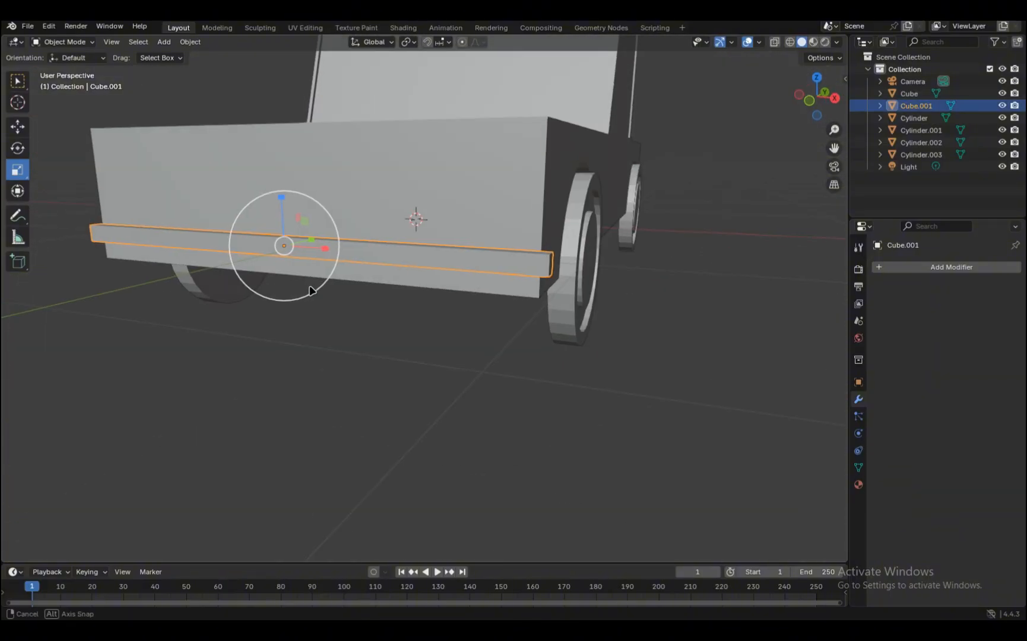
pyautogui.moveTo(289, 216); pyautogui.dragTo(286, 199)
pyautogui.click(361, 373)
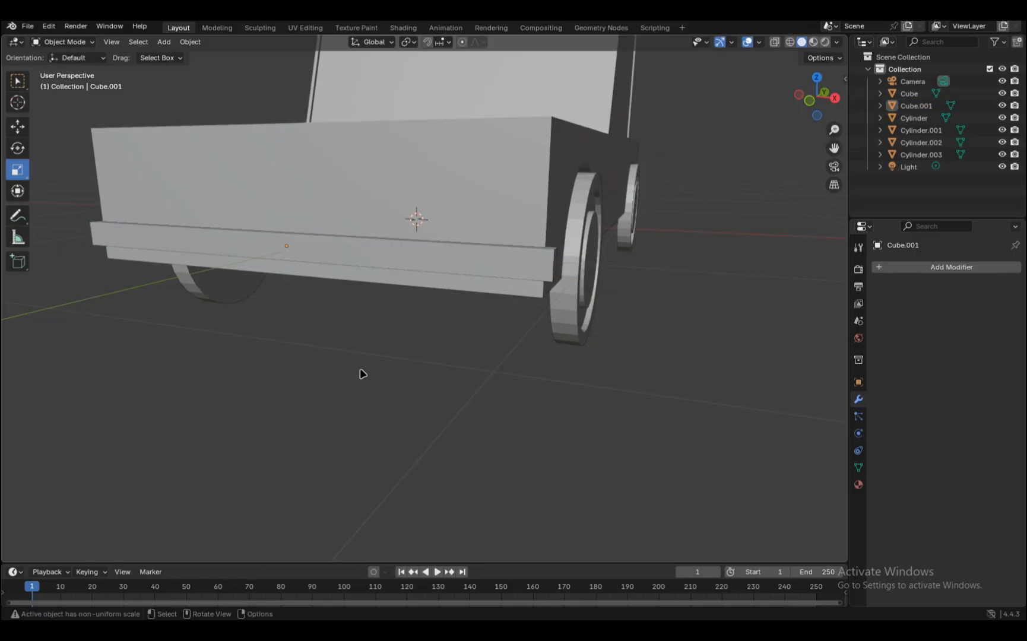
pyautogui.moveTo(409, 380); pyautogui.dragTo(532, 399, button='middle')
pyautogui.scroll(-2, 359, 383)
pyautogui.scroll(-3, 361, 387)
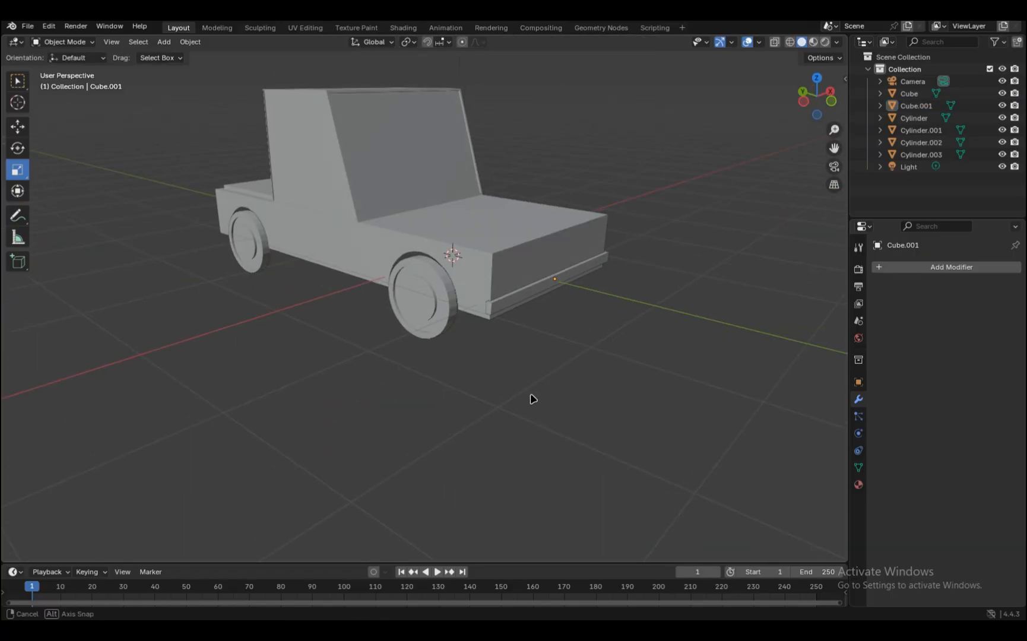
pyautogui.moveTo(532, 399); pyautogui.dragTo(549, 398, button='middle')
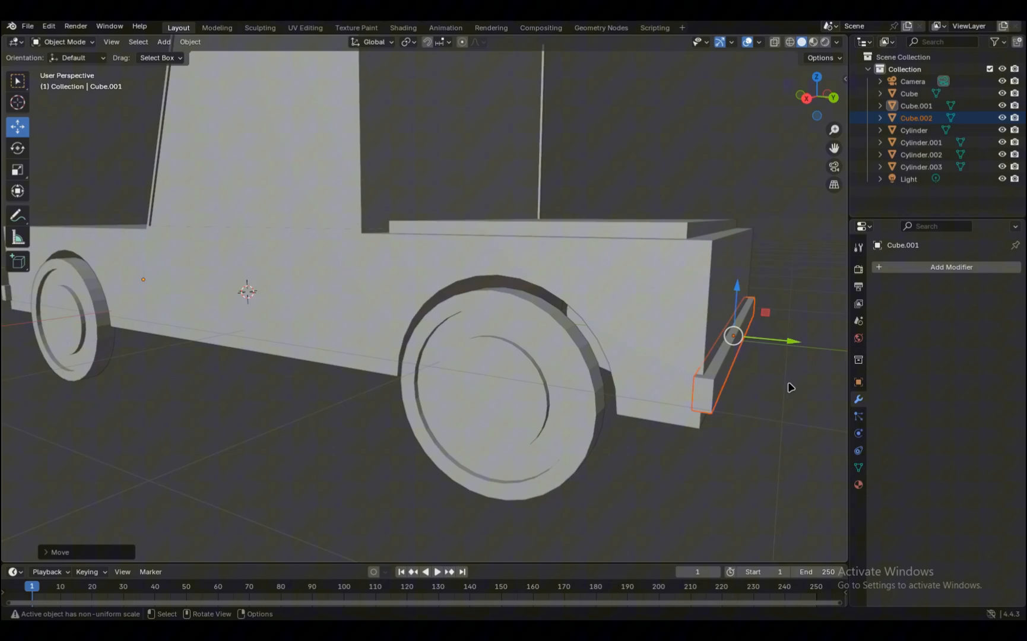
# Deselect the rear bumper and add a plane mesh at the 3D cursor.
pyautogui.click(789, 388)
pyautogui.moveTo(792, 388); pyautogui.dragTo(353, 328, button='middle')
pyautogui.scroll(-5, 744, 438)
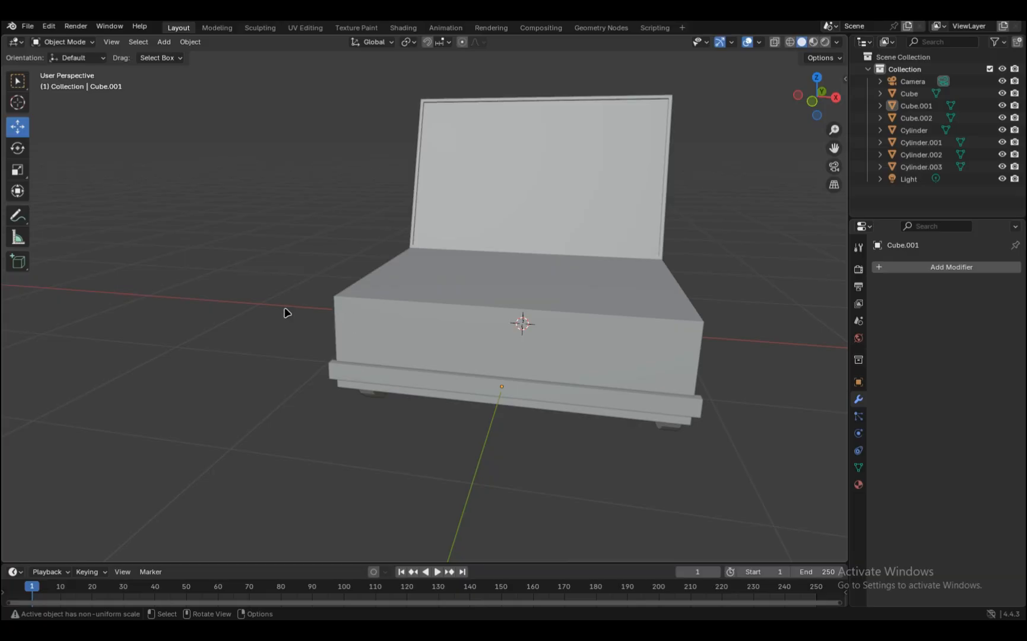
pyautogui.moveTo(287, 313); pyautogui.dragTo(292, 313, button='middle')
pyautogui.hotkey('shift', 'a')
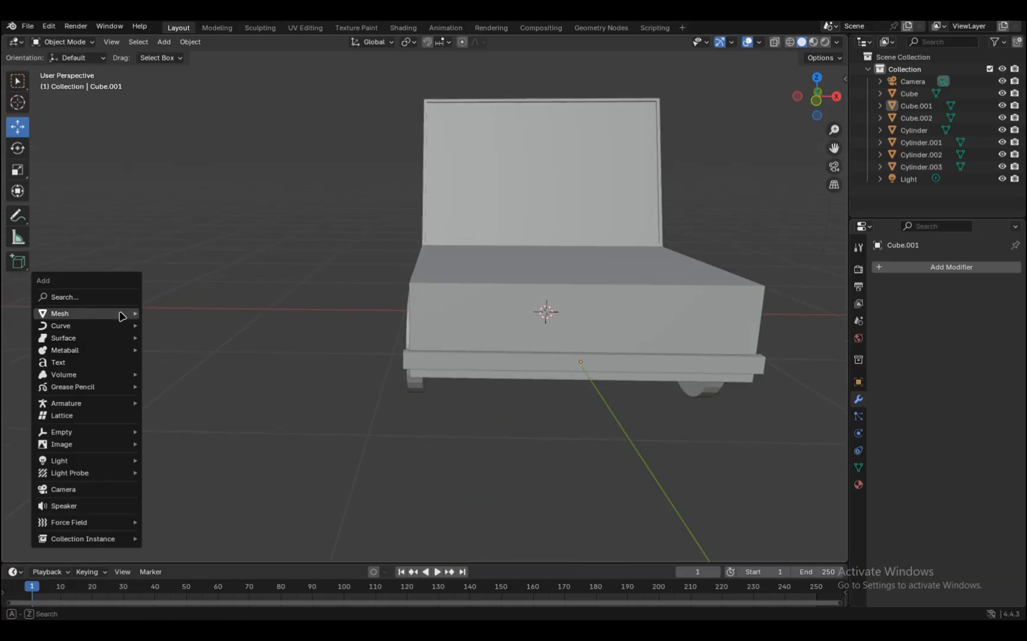
pyautogui.moveTo(80, 312)
pyautogui.click(163, 314)
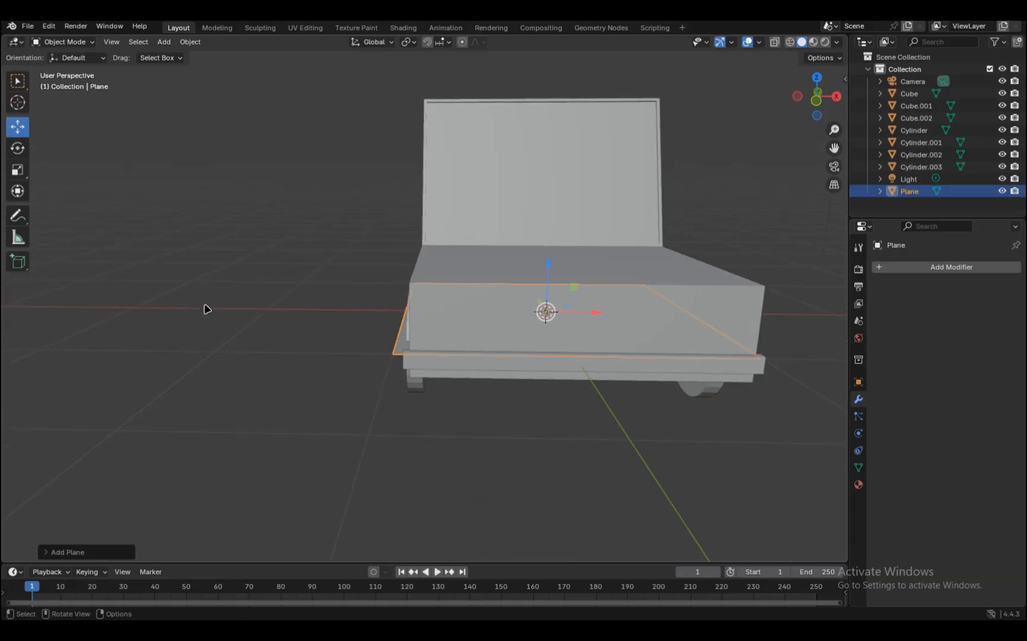
# Delete the newly added plane and add a cube mesh at the 3D cursor instead.
pyautogui.press('Delete')
pyautogui.hotkey('shift', 'a')
pyautogui.moveTo(169, 297)
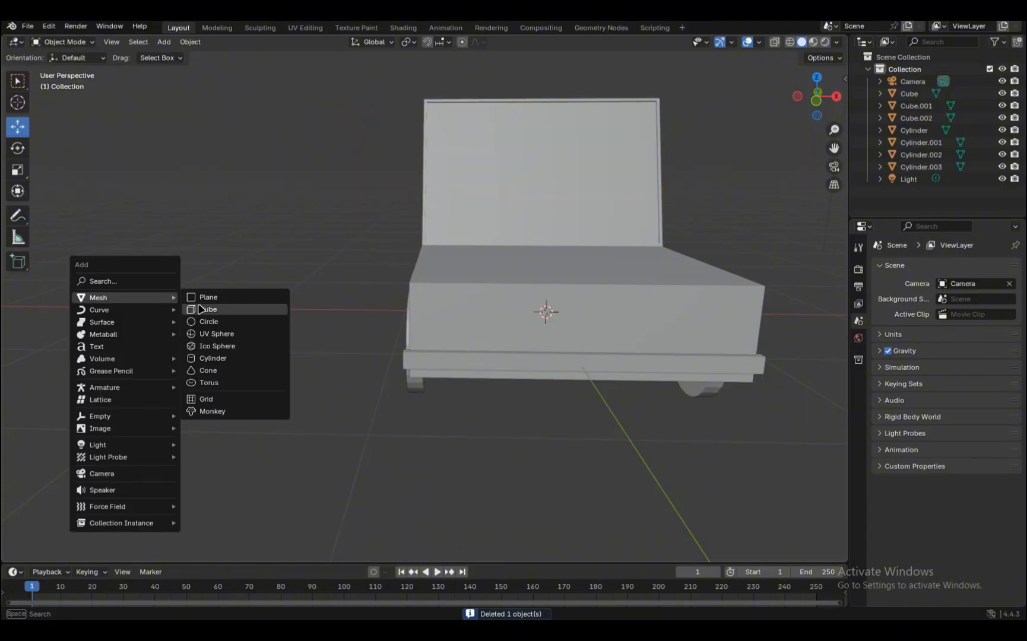
pyautogui.click(201, 310)
# Scale the new cube down along all three axes into a small rectangular headlight block.
pyautogui.scroll(-2, 317, 360)
pyautogui.click(17, 171)
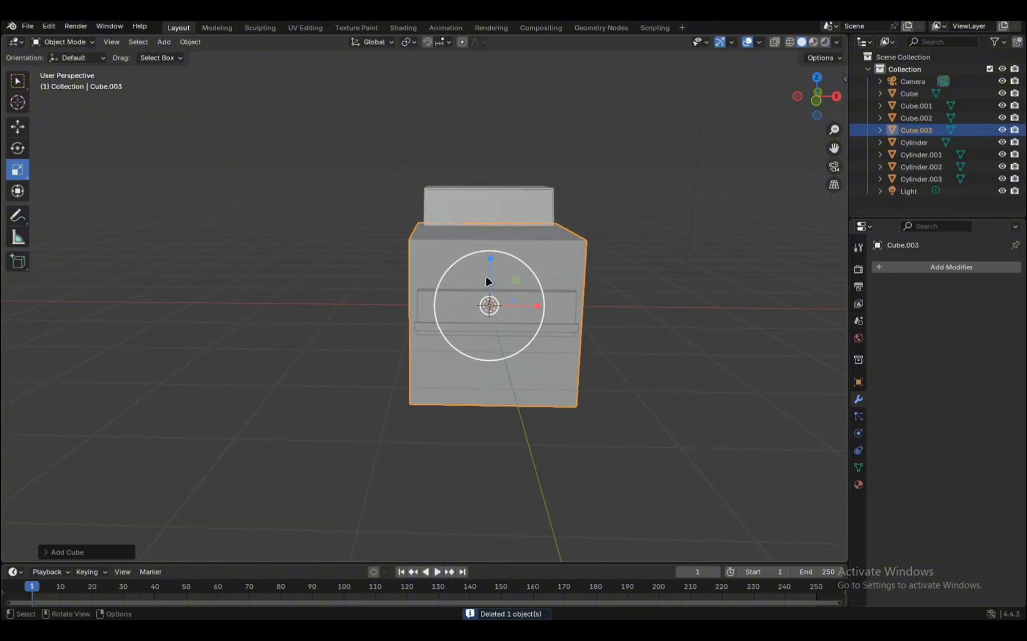
pyautogui.moveTo(489, 276)
pyautogui.mouseDown()
pyautogui.moveTo(486, 305)
pyautogui.moveTo(504, 306)
pyautogui.moveTo(484, 291)
pyautogui.mouseUp()
pyautogui.moveTo(482, 305); pyautogui.dragTo(460, 322, button='middle')
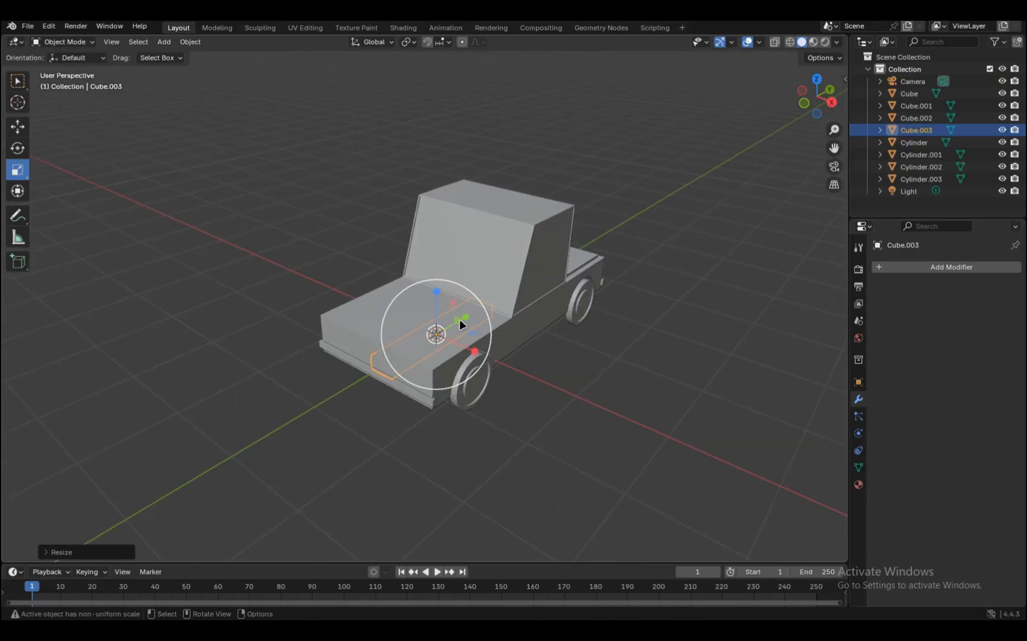
pyautogui.press('s')
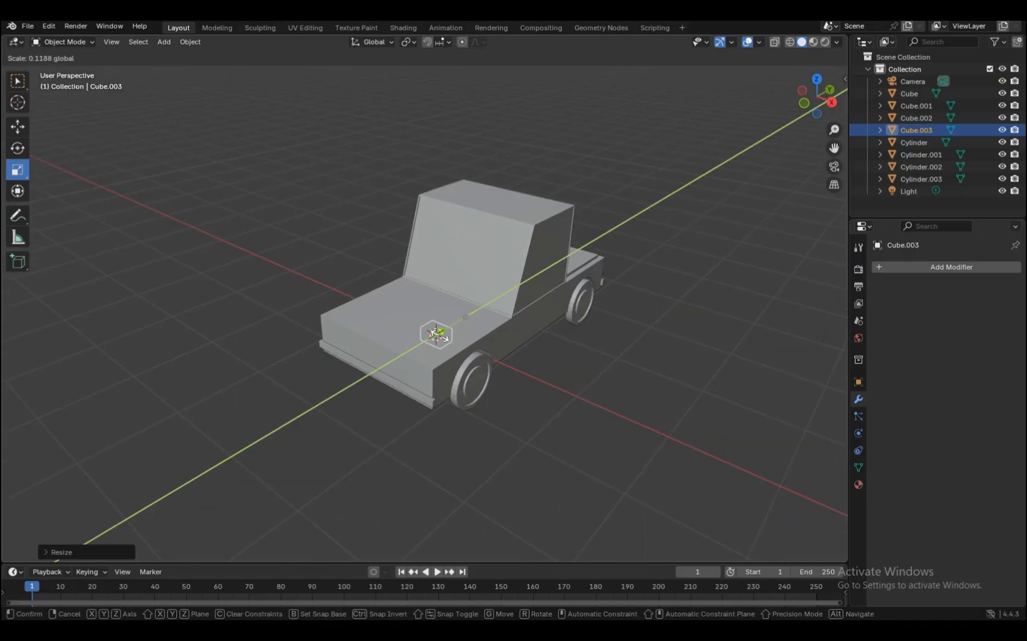
pyautogui.click(439, 336)
# Move the headlight block forward along Y to the car's front face, raise it, and shift it along X to one corner.
pyautogui.click(17, 126)
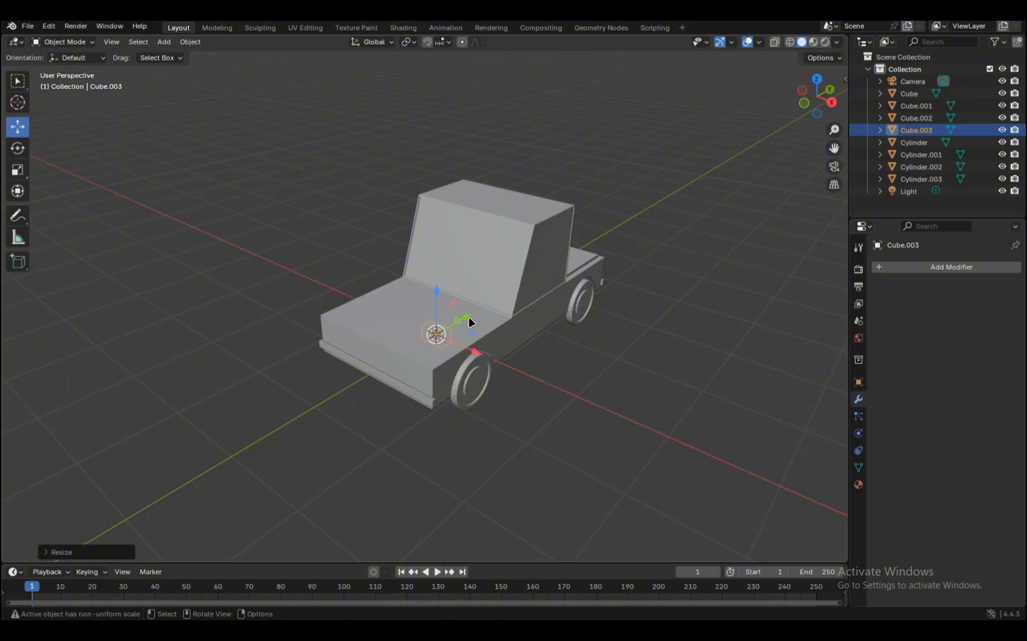
pyautogui.moveTo(469, 318); pyautogui.dragTo(412, 351)
pyautogui.scroll(1, 429, 345)
pyautogui.moveTo(431, 344); pyautogui.dragTo(482, 324, button='middle')
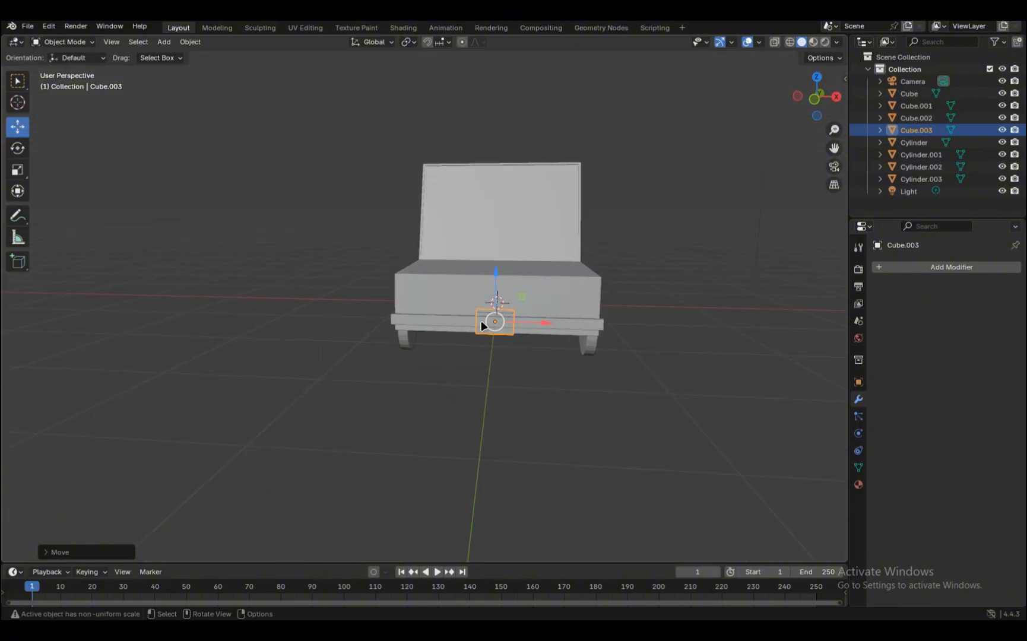
pyautogui.moveTo(499, 281); pyautogui.dragTo(496, 260)
pyautogui.moveTo(386, 326); pyautogui.dragTo(313, 354, button='middle')
pyautogui.moveTo(349, 352); pyautogui.dragTo(292, 360)
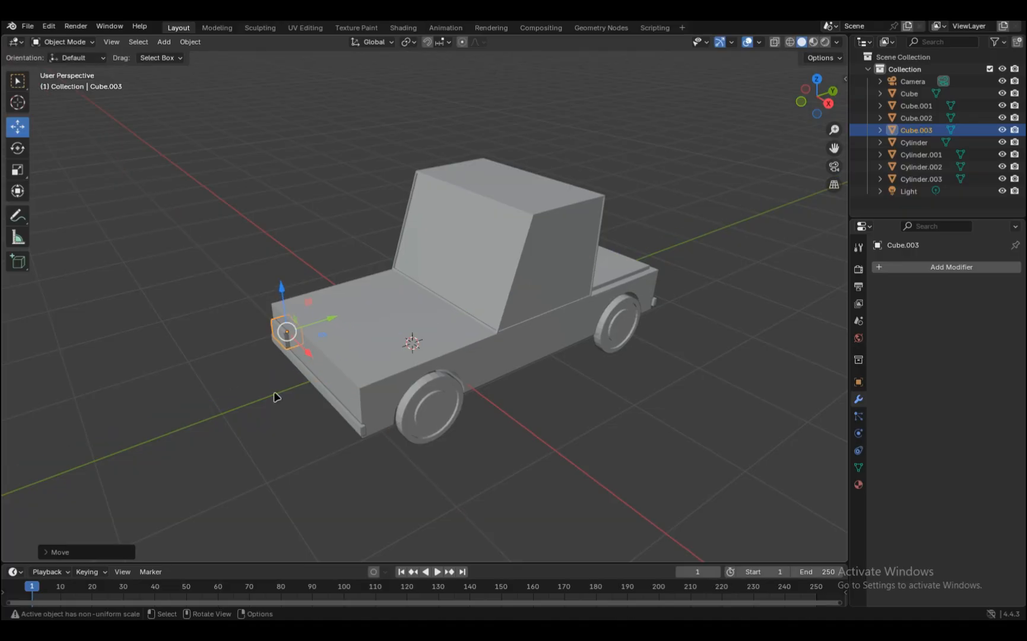
# Raise the headlight block slightly along Z so it sits clear of the front bumper.
pyautogui.click(275, 393)
pyautogui.moveTo(275, 393); pyautogui.dragTo(368, 365, button='middle')
pyautogui.scroll(3, 400, 307)
pyautogui.click(401, 305)
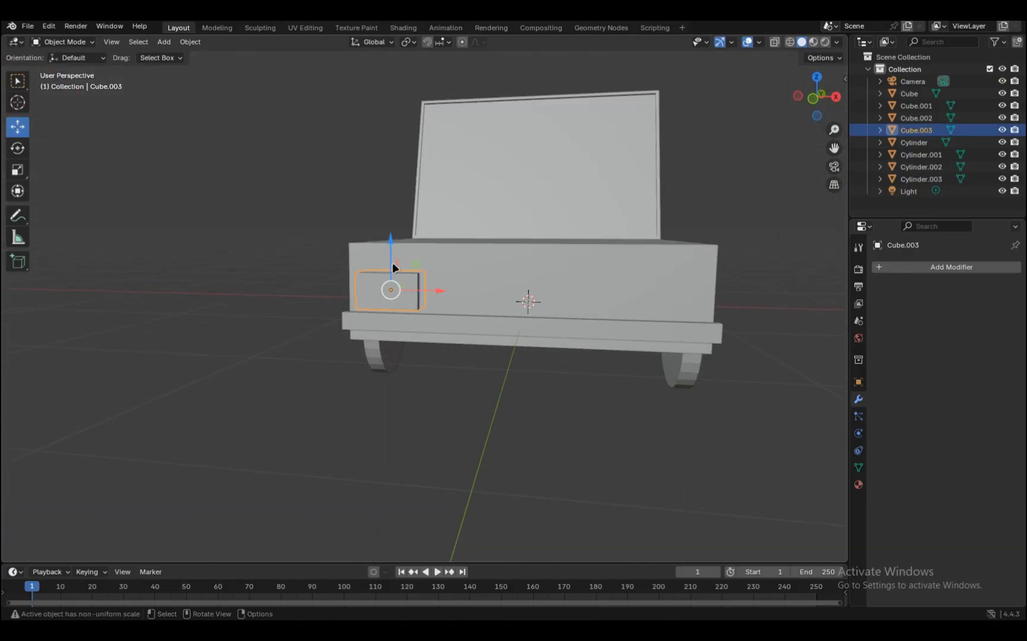
pyautogui.moveTo(392, 270); pyautogui.dragTo(404, 260)
# Duplicate the headlight block and move the copy about 1.35 m along X to the opposite front corner.
pyautogui.moveTo(404, 260); pyautogui.dragTo(468, 273, button='middle')
pyautogui.hotkey('ctrl', 'c')
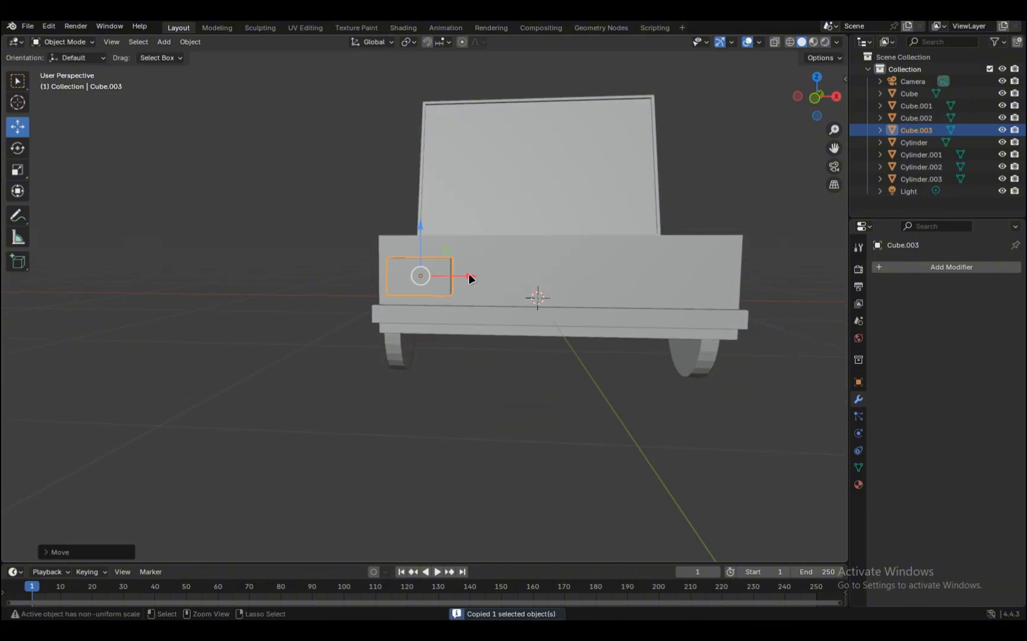
pyautogui.hotkey('ctrl', 'v')
pyautogui.press('g')
pyautogui.press('x')
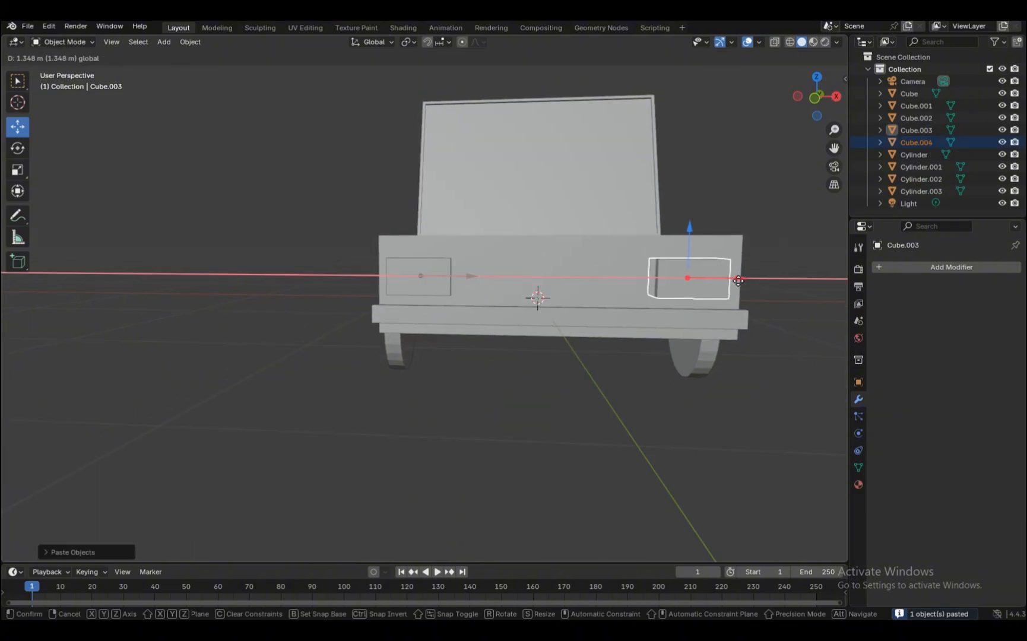
pyautogui.click(738, 280)
pyautogui.click(763, 323)
# Duplicate both headlights together and move the copies along Y to the car's rear face as taillights.
pyautogui.moveTo(763, 323); pyautogui.dragTo(380, 275, button='middle')
pyautogui.click(392, 294)
pyautogui.keyDown('shift'); pyautogui.click(302, 287); pyautogui.keyUp('shift')
pyautogui.moveTo(526, 333); pyautogui.dragTo(474, 339, button='middle')
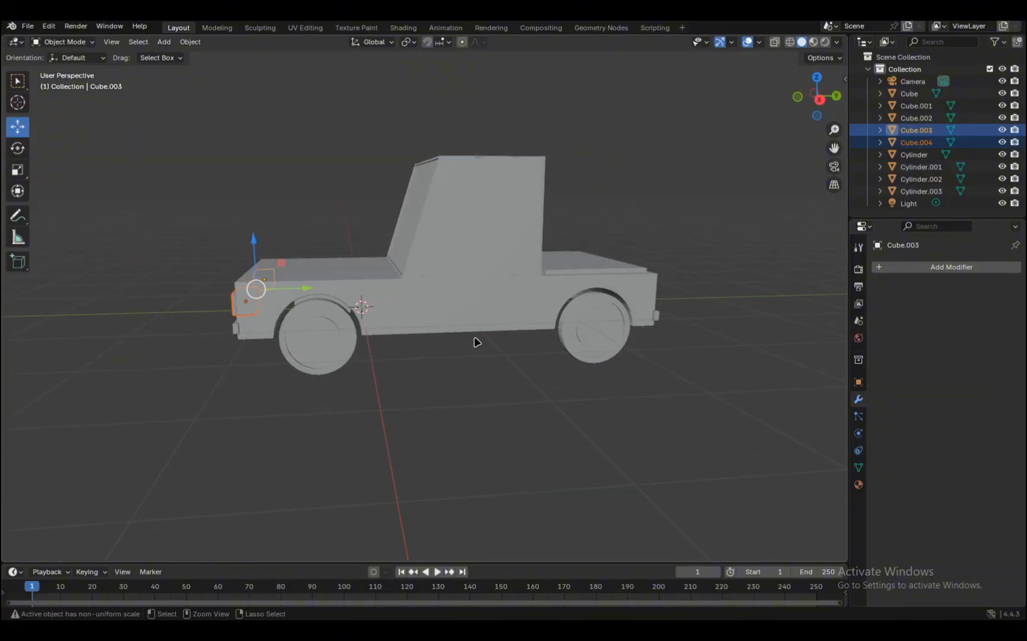
pyautogui.hotkey('ctrl', 'c')
pyautogui.hotkey('ctrl', 'v')
pyautogui.moveTo(291, 298); pyautogui.dragTo(486, 351, button='middle')
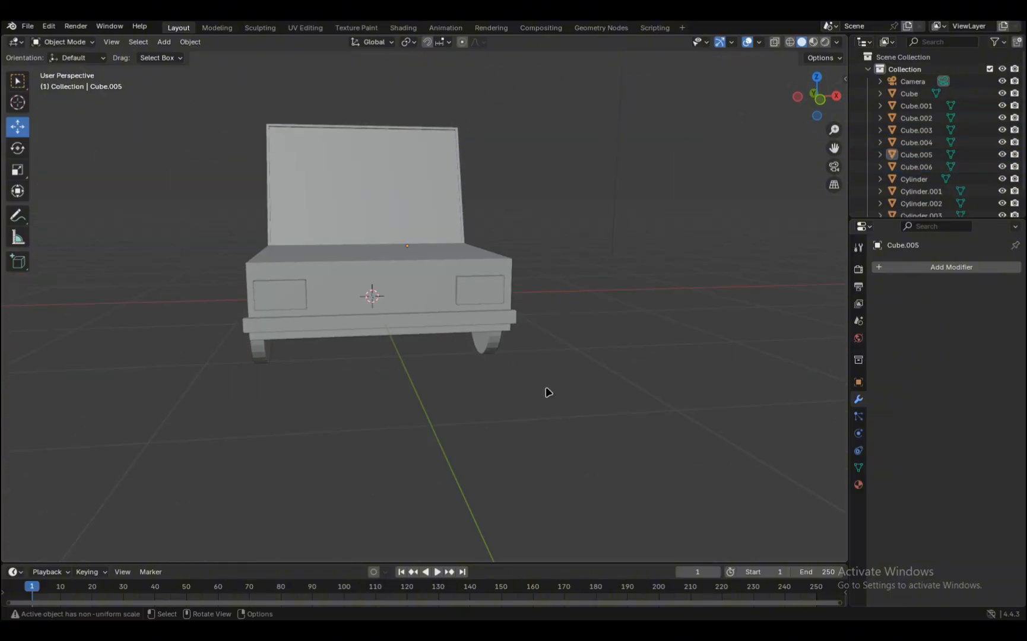
pyautogui.moveTo(559, 395); pyautogui.dragTo(234, 103)
pyautogui.moveTo(630, 195); pyautogui.dragTo(486, 207, button='middle')
pyautogui.click(588, 382)
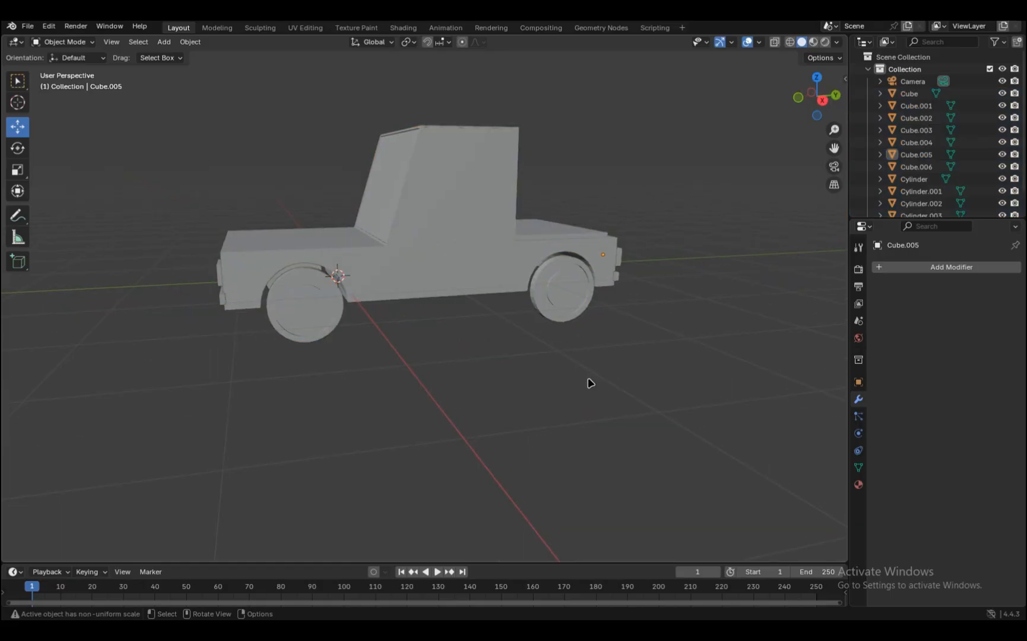
pyautogui.moveTo(632, 393); pyautogui.dragTo(147, 141)
pyautogui.moveTo(148, 141); pyautogui.dragTo(534, 374, button='middle')
# Set the car body's material base color to bright blue and switch the viewport to Material Preview shading.
pyautogui.click(355, 381)
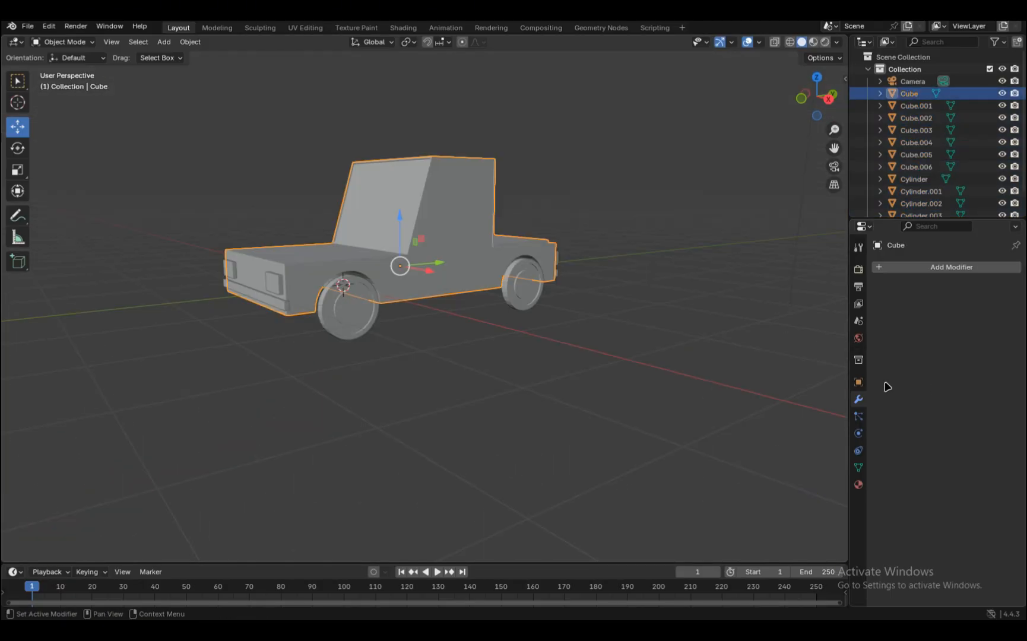
pyautogui.click(859, 486)
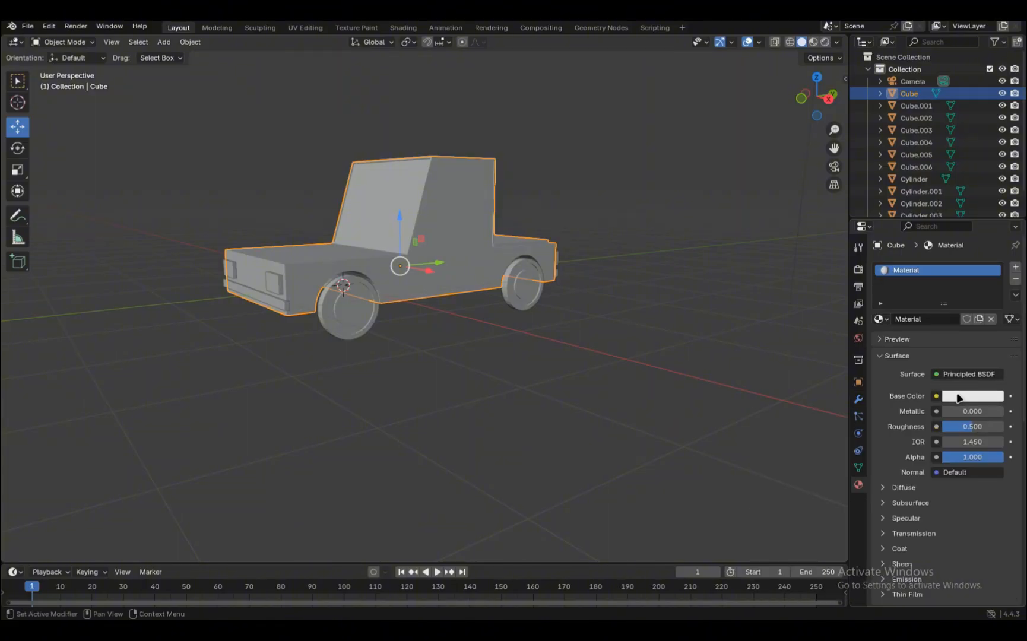
pyautogui.click(959, 396)
pyautogui.moveTo(931, 273)
pyautogui.mouseDown()
pyautogui.moveTo(993, 197)
pyautogui.moveTo(979, 228)
pyautogui.mouseUp()
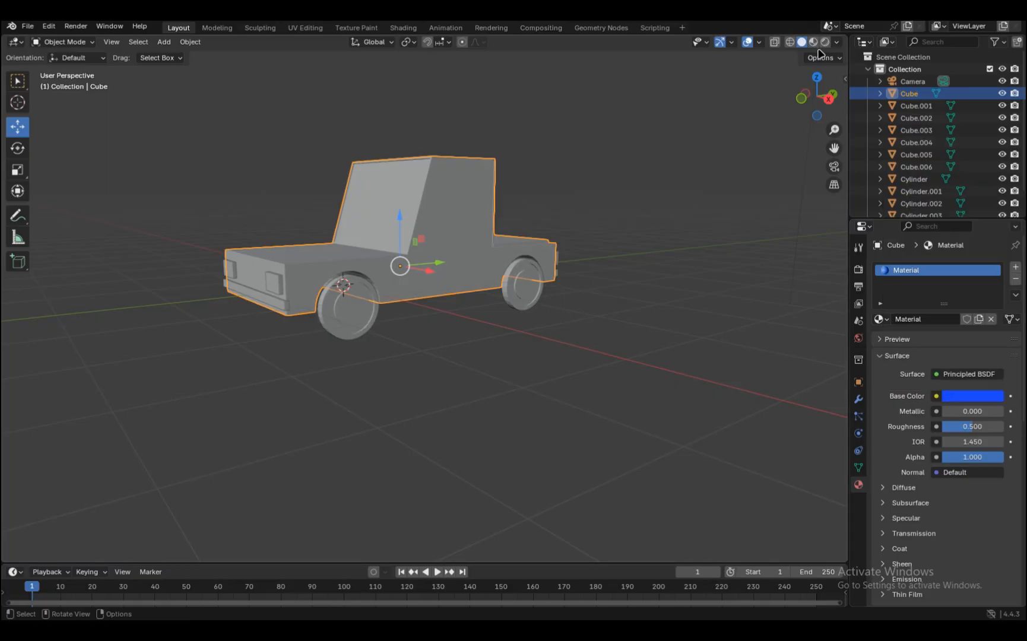
pyautogui.click(814, 44)
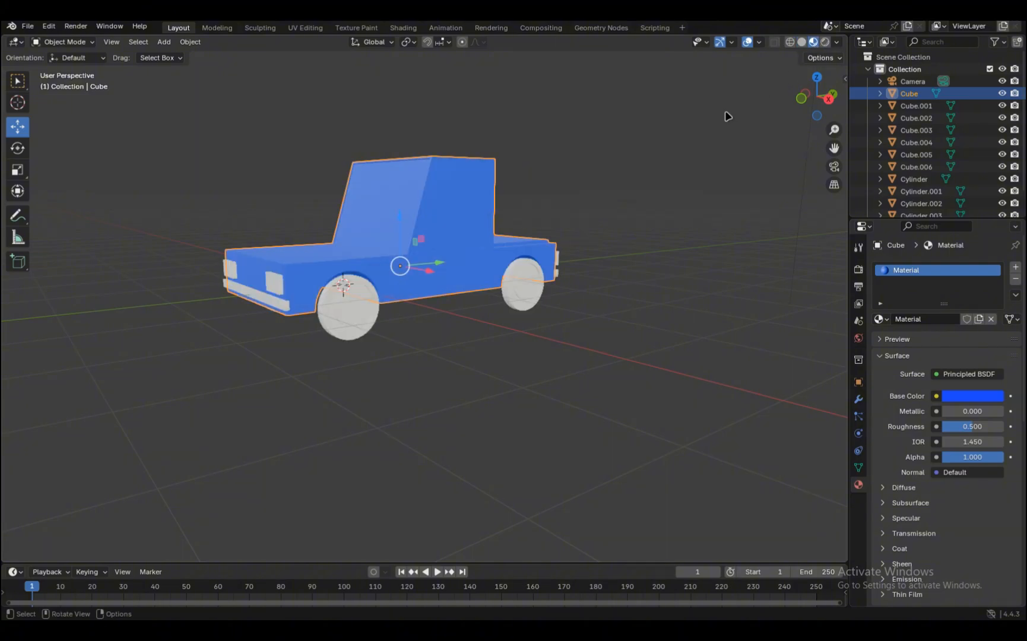
# Select both front headlights and join them into a single object.
pyautogui.moveTo(442, 271); pyautogui.dragTo(425, 303, button='middle')
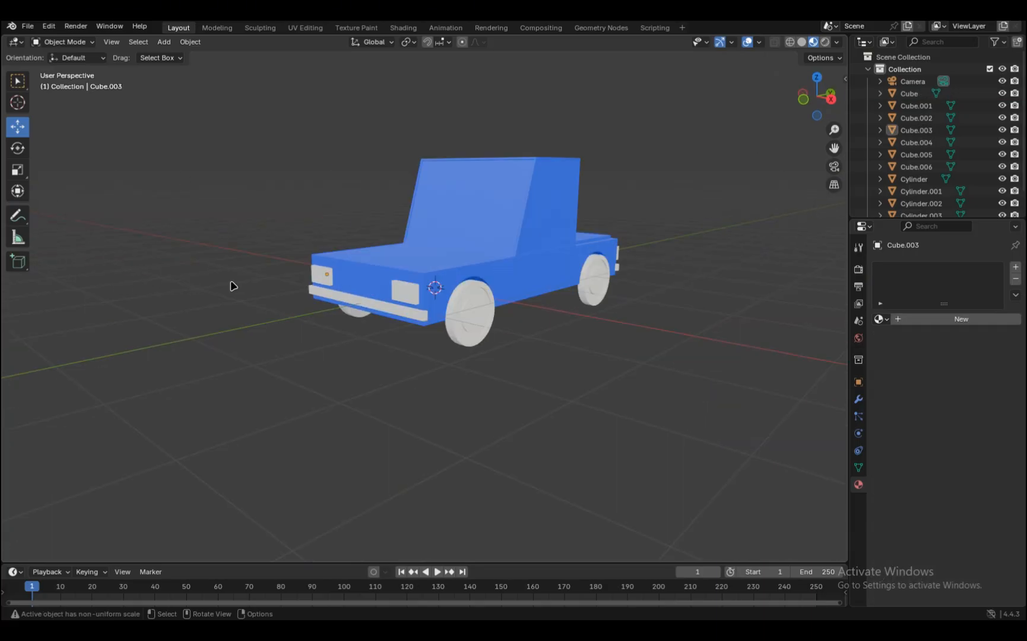
pyautogui.scroll(8, 326, 288)
pyautogui.click(315, 247)
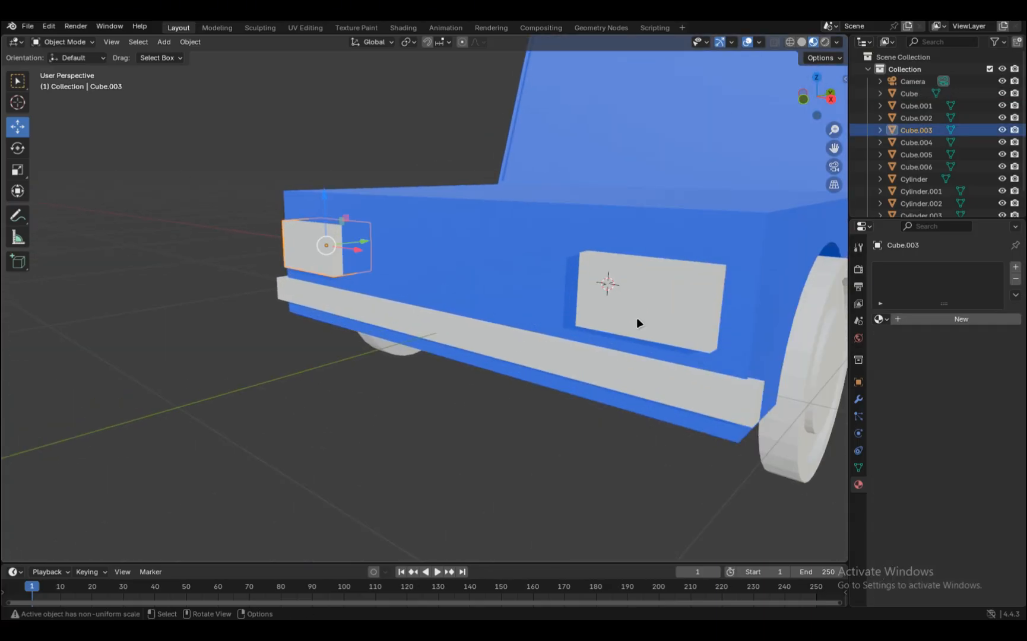
pyautogui.click(637, 317)
pyautogui.click(332, 252)
pyautogui.scroll(-8, 530, 304)
pyautogui.keyDown('shift'); pyautogui.click(506, 298); pyautogui.keyUp('shift')
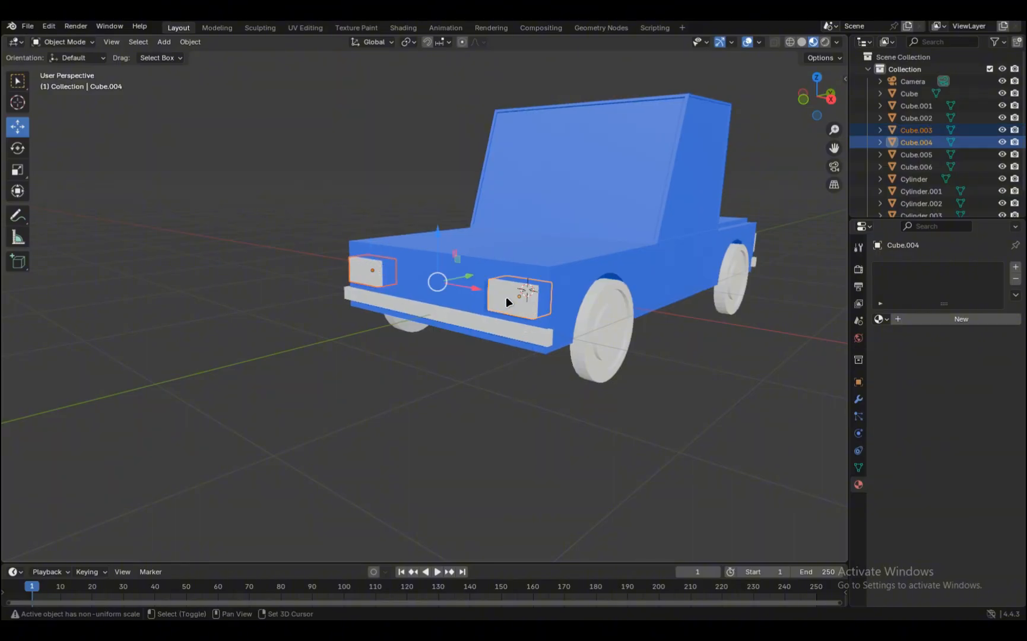
pyautogui.hotkey('ctrl', 'j')
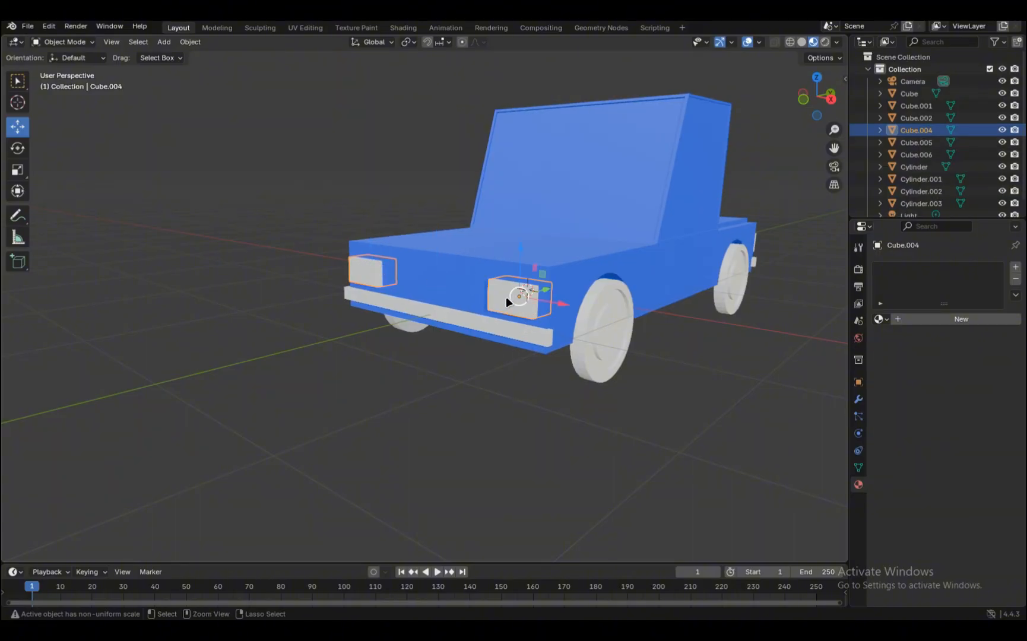
# Create a new material for the joined headlights with a pure white base color.
pyautogui.click(945, 320)
pyautogui.click(955, 397)
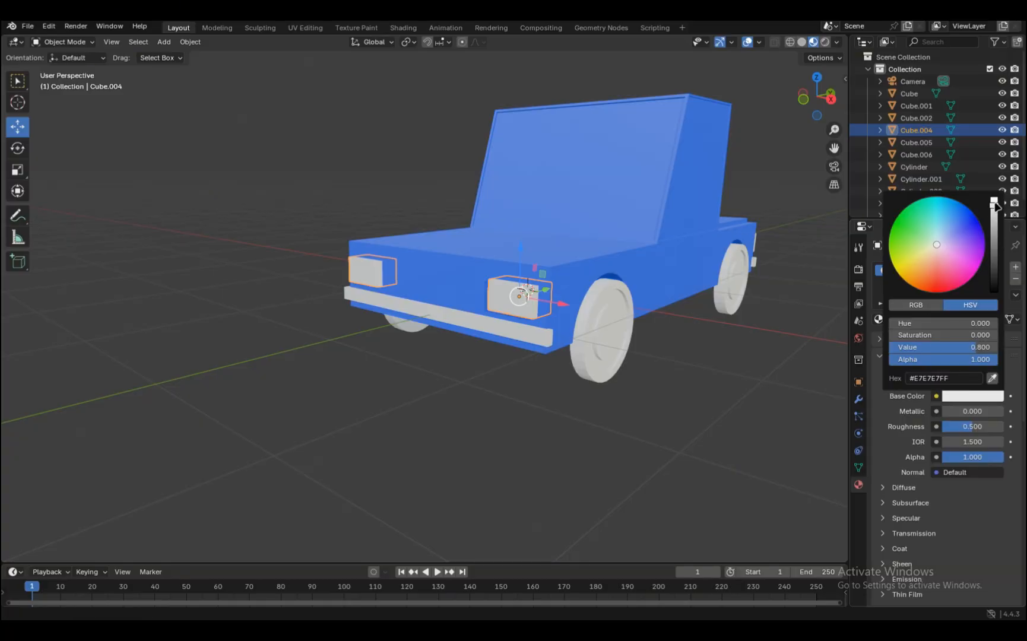
pyautogui.moveTo(995, 209); pyautogui.dragTo(994, 196)
pyautogui.click(714, 436)
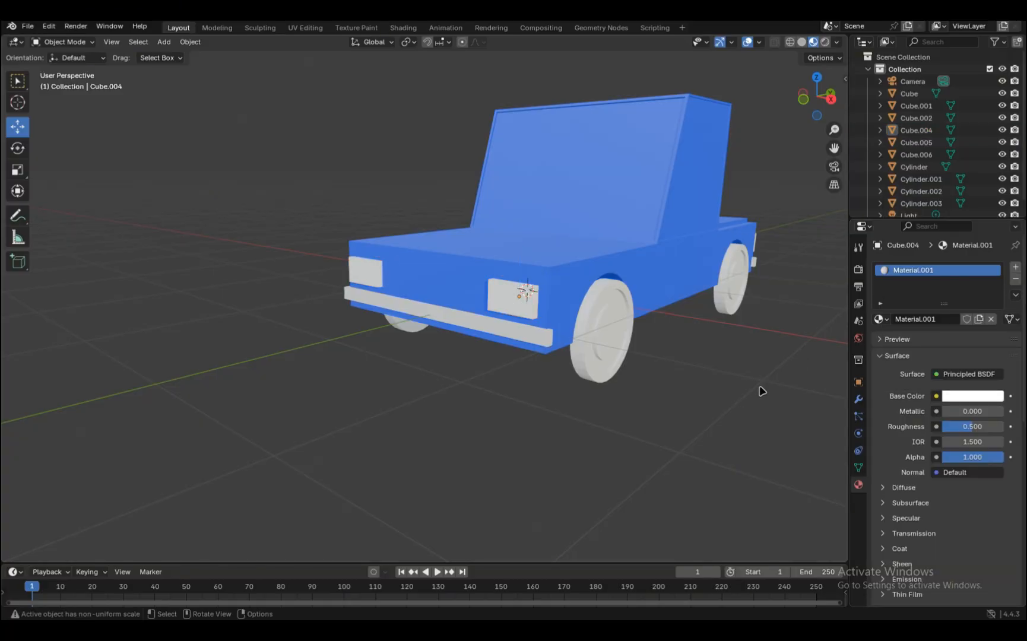
# Select both rear taillights and join them into a single object.
pyautogui.moveTo(759, 388); pyautogui.dragTo(568, 378, button='middle')
pyautogui.click(132, 339)
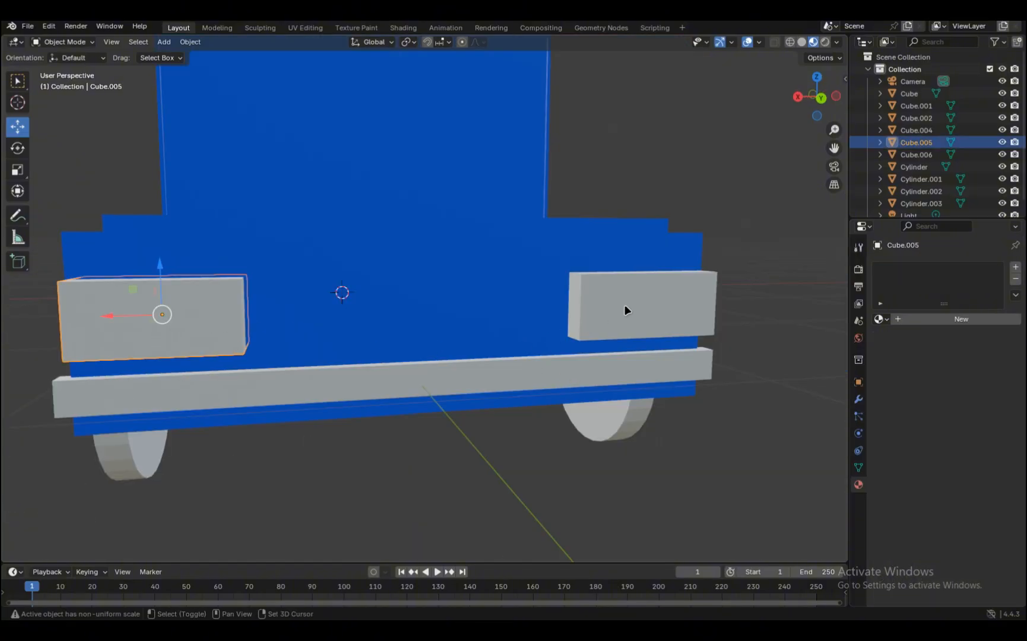
pyautogui.keyDown('shift'); pyautogui.click(625, 310); pyautogui.keyUp('shift')
pyautogui.hotkey('ctrl', 'j')
# Create a new material for the joined taillights with a pure white base color.
pyautogui.click(931, 319)
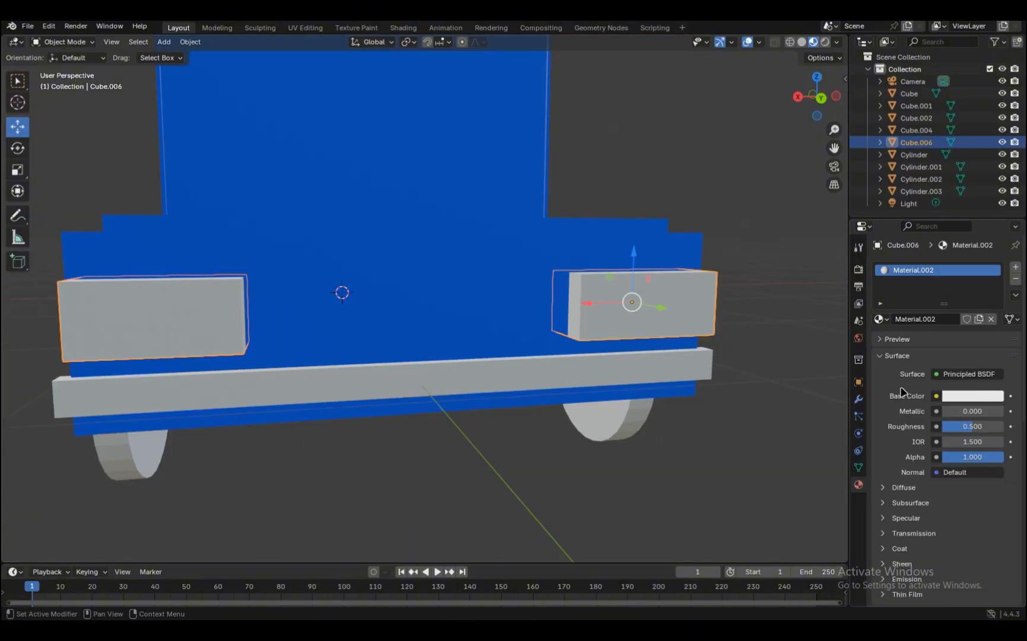
pyautogui.click(979, 401)
pyautogui.moveTo(997, 214); pyautogui.dragTo(995, 199)
pyautogui.click(763, 292)
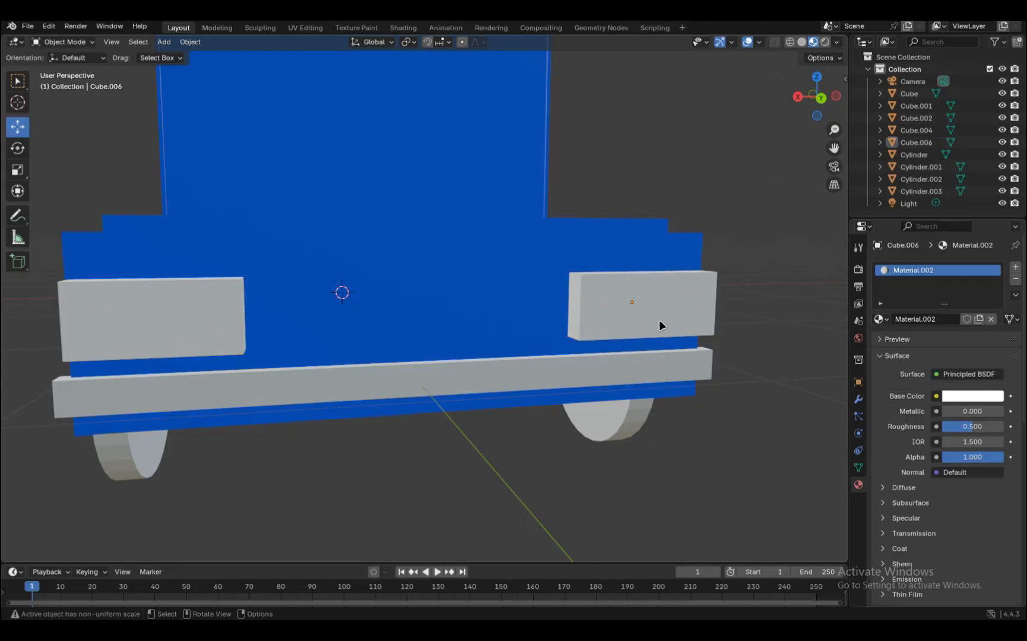
pyautogui.scroll(-3, 534, 348)
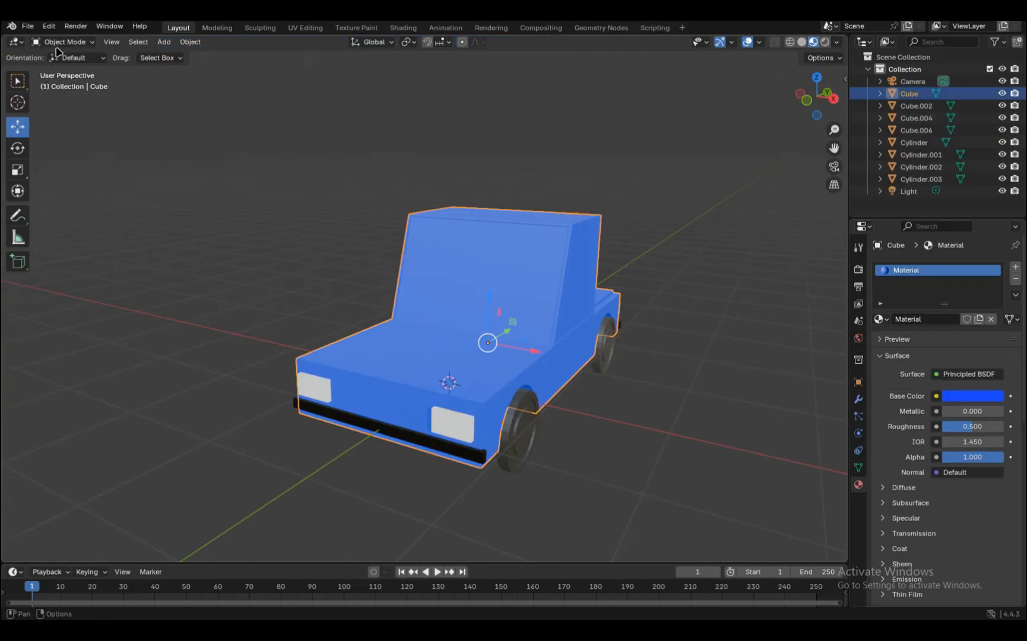
# Enter Edit Mode on the car body and select the windshield and side window faces.
pyautogui.click(62, 42)
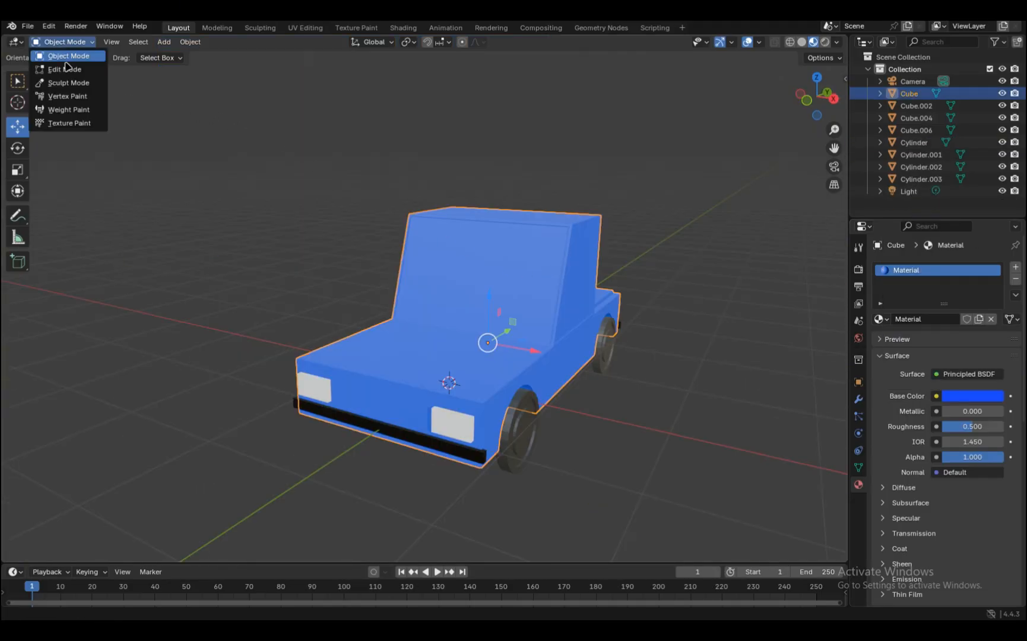
pyautogui.click(66, 59)
pyautogui.click(18, 127)
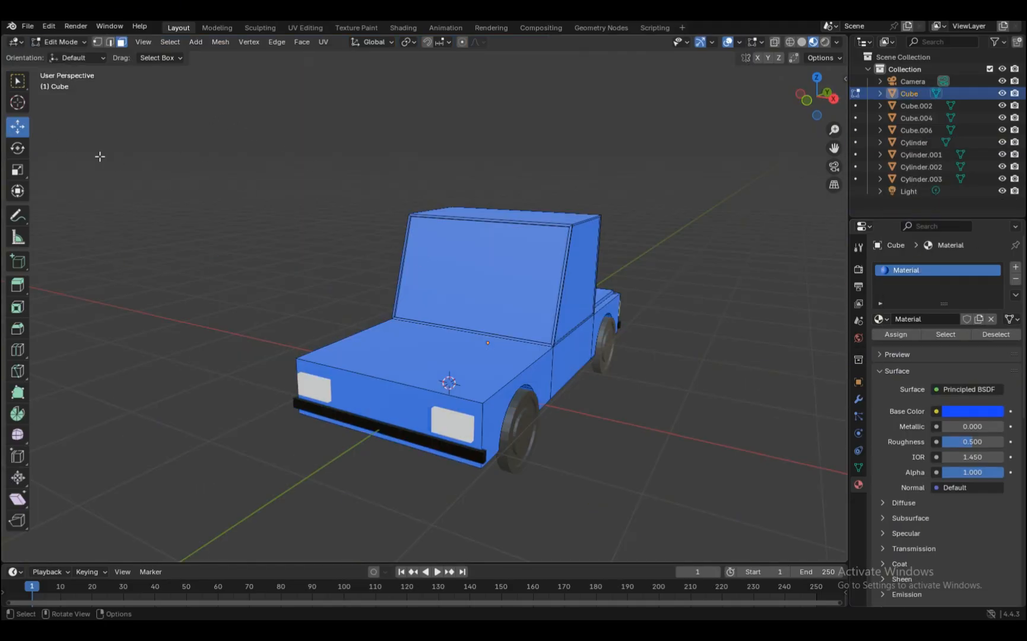
pyautogui.click(452, 264)
pyautogui.moveTo(679, 314); pyautogui.dragTo(615, 317, button='middle')
pyautogui.keyDown('shift'); pyautogui.click(620, 318); pyautogui.keyUp('shift')
pyautogui.moveTo(734, 323); pyautogui.dragTo(604, 339, button='middle')
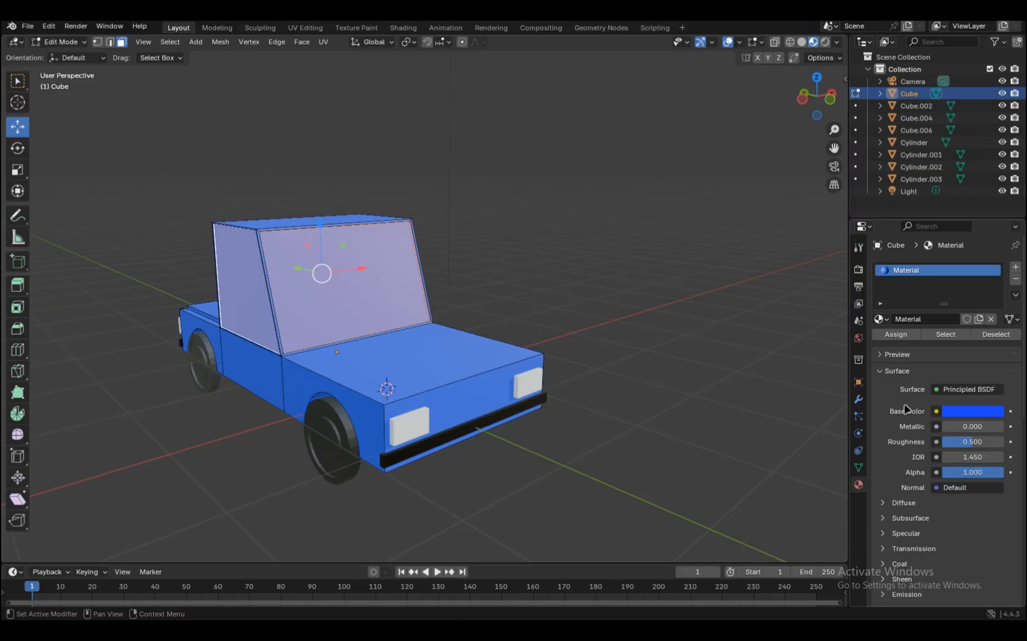
# Add a second material slot to the car body with a new material and set its base color to dark grey #323232.
pyautogui.click(1015, 268)
pyautogui.click(922, 345)
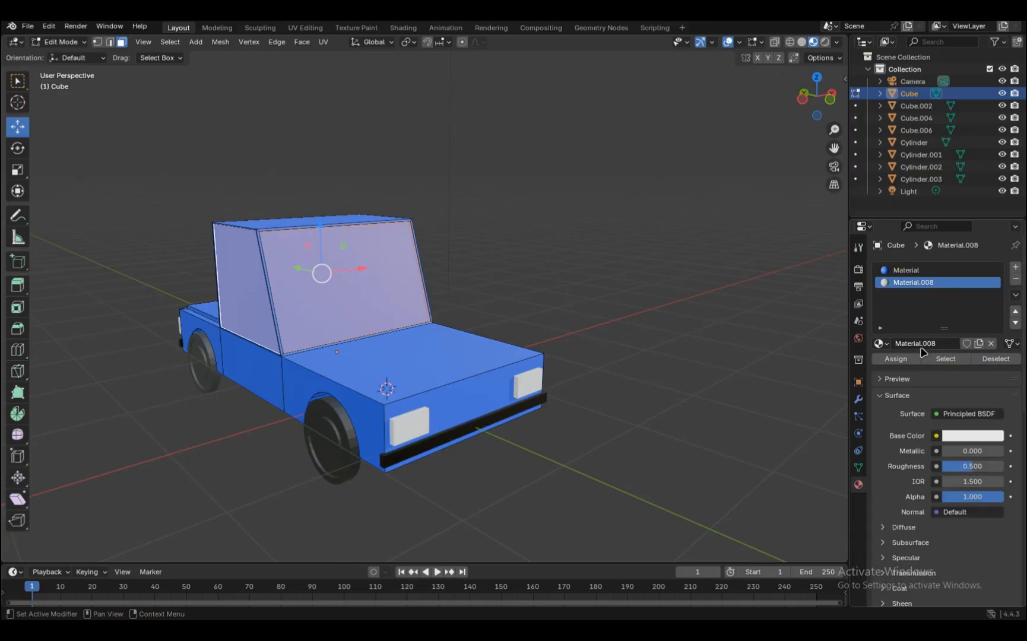
pyautogui.click(956, 441)
pyautogui.moveTo(994, 267); pyautogui.dragTo(996, 317)
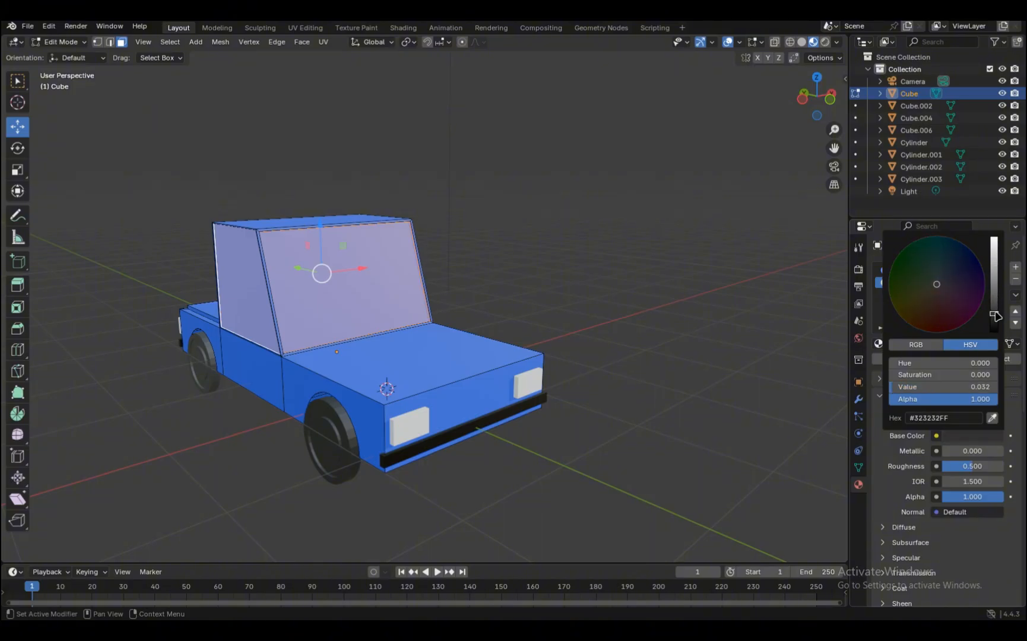
pyautogui.click(691, 321)
# Select the windshield face and the side window faces of the car cabin.
pyautogui.moveTo(669, 322); pyautogui.dragTo(626, 320, button='middle')
pyautogui.click(397, 273)
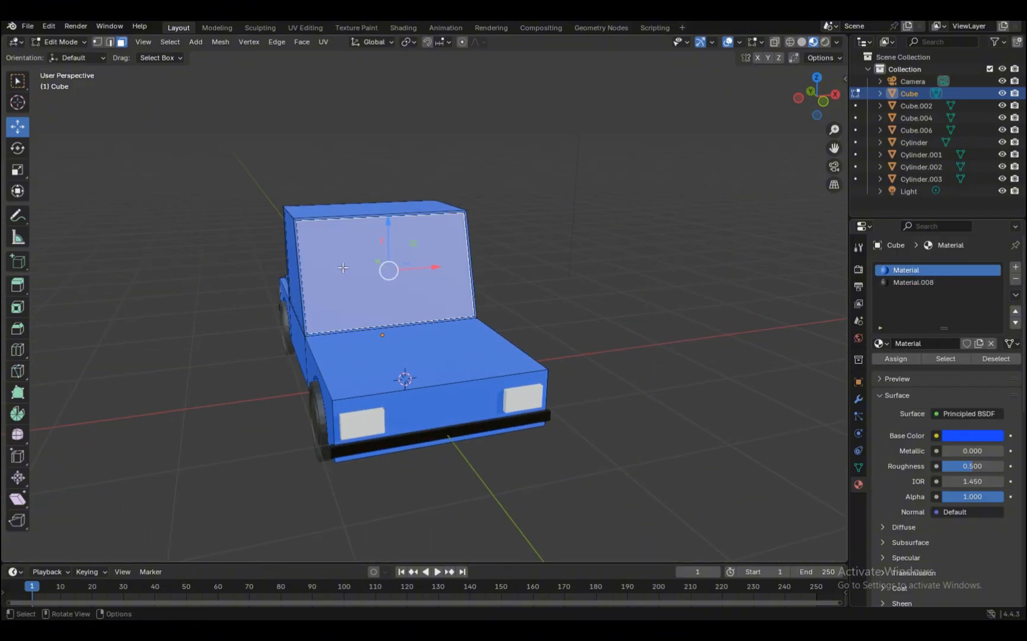
pyautogui.moveTo(386, 270); pyautogui.dragTo(431, 277, button='middle')
pyautogui.keyDown('shift'); pyautogui.click(259, 281); pyautogui.keyUp('shift')
pyautogui.moveTo(662, 278); pyautogui.dragTo(562, 286, button='middle')
pyautogui.keyDown('shift'); pyautogui.click(566, 270); pyautogui.keyUp('shift')
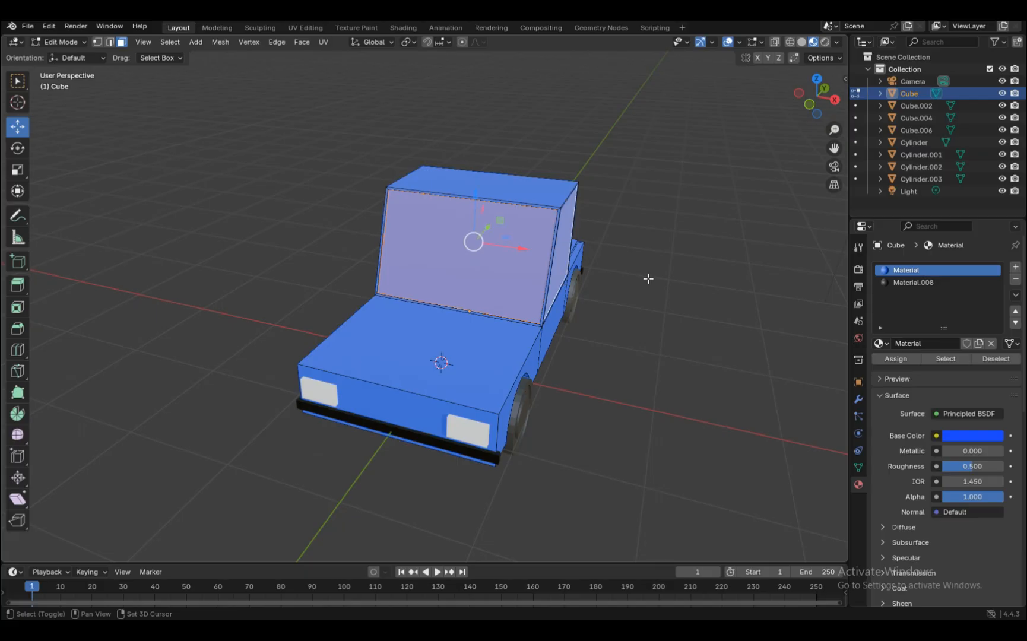
pyautogui.moveTo(649, 278); pyautogui.dragTo(499, 297, button='middle')
pyautogui.moveTo(676, 359); pyautogui.dragTo(811, 339, button='middle')
pyautogui.keyDown('shift'); pyautogui.click(641, 359); pyautogui.keyUp('shift')
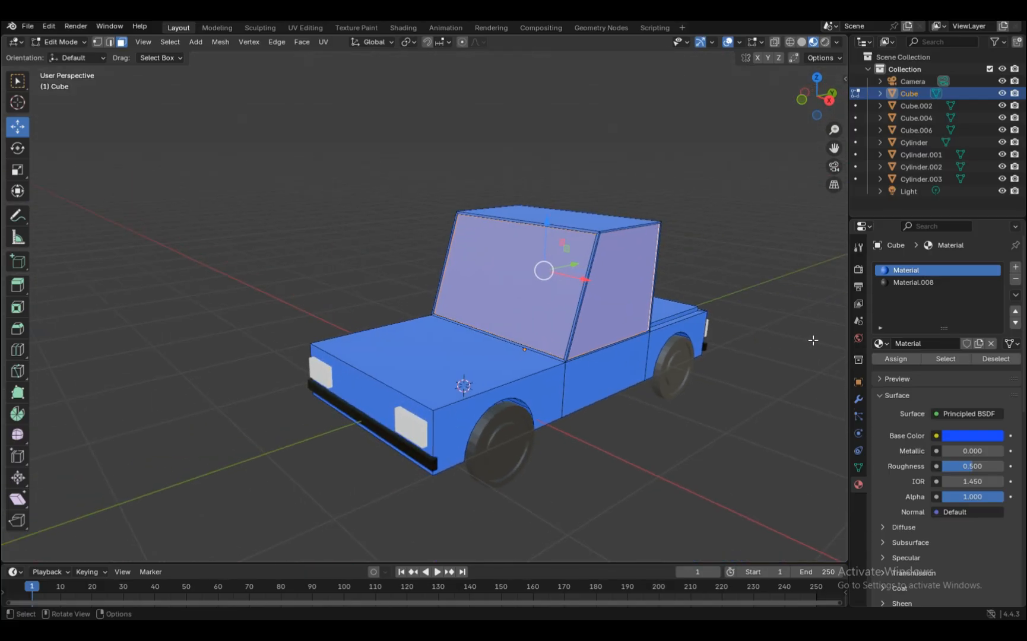
# Assign the dark grey Material.008 to the selected window faces and clear the selection.
pyautogui.click(902, 284)
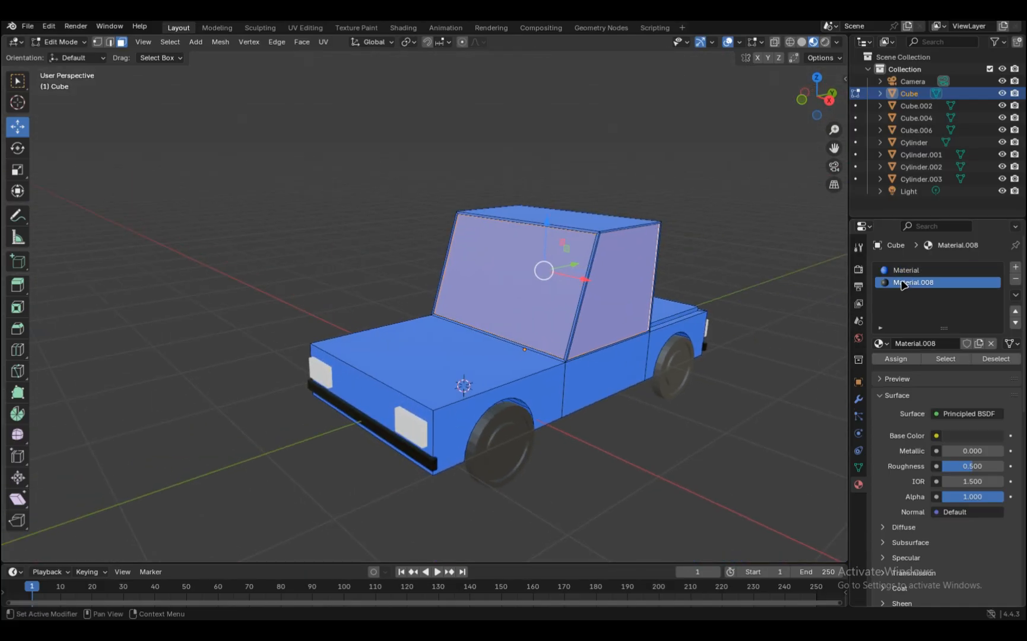
pyautogui.click(897, 359)
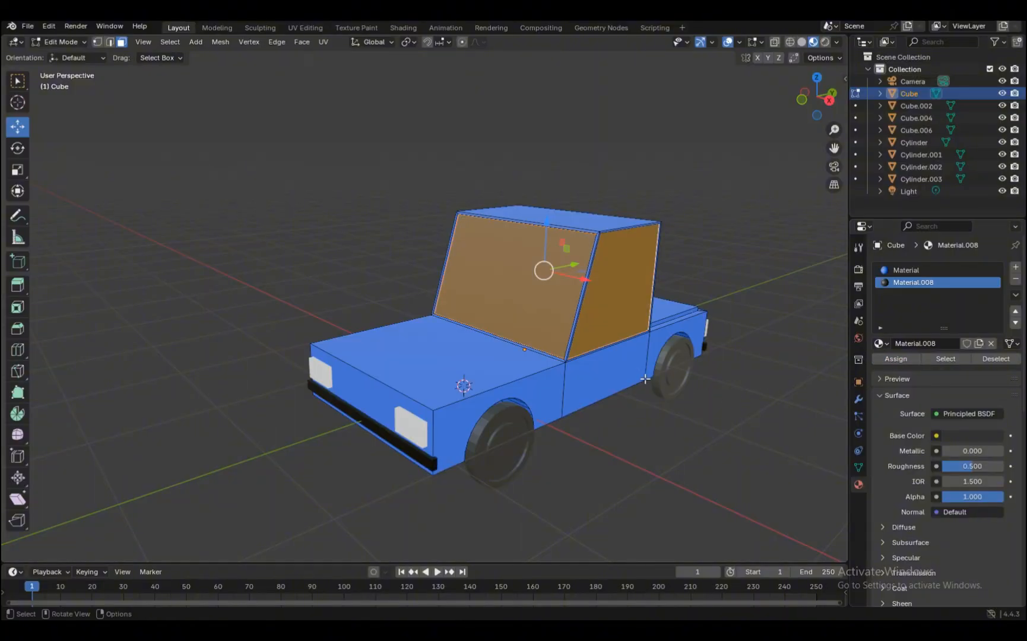
pyautogui.moveTo(739, 371); pyautogui.dragTo(740, 334, button='middle')
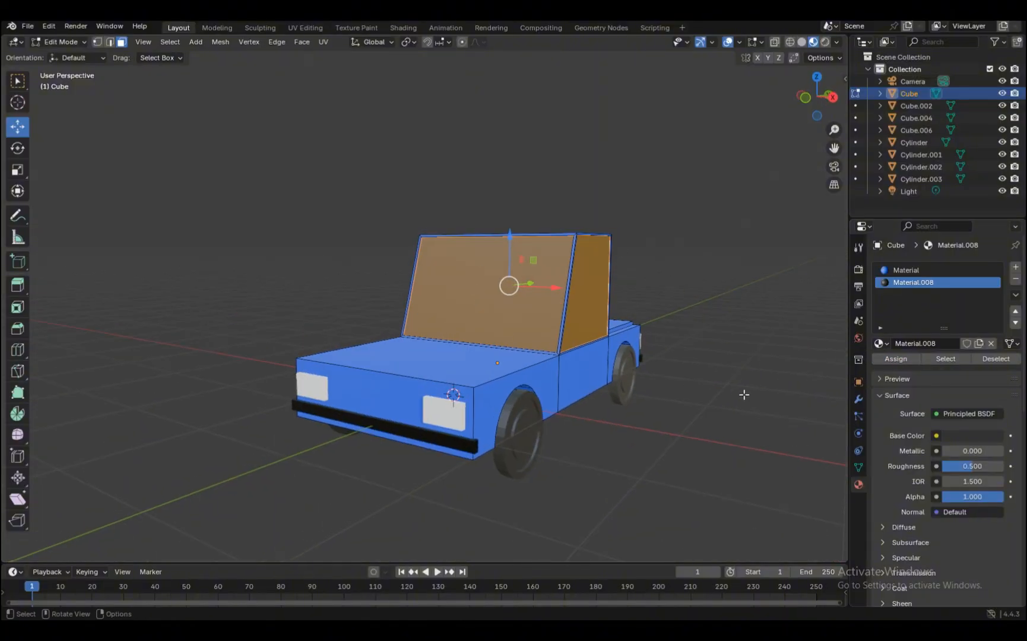
pyautogui.hotkey('alt', 'a')
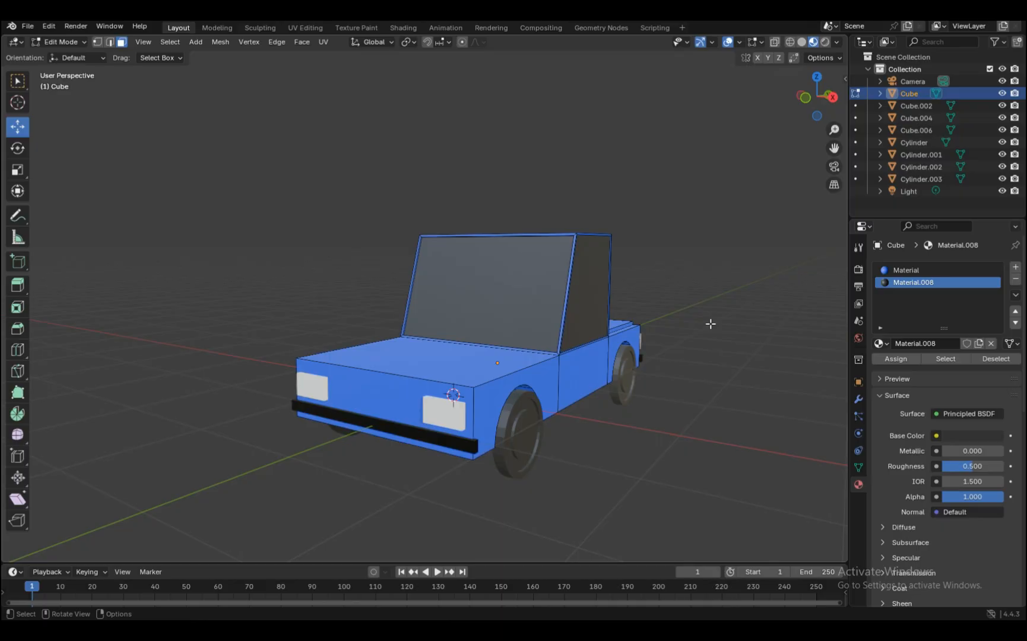
# Switch the viewport to rendered shading and select the car's windshield and side window faces again.
pyautogui.click(825, 42)
pyautogui.moveTo(469, 427)
pyautogui.mouseDown(button='middle')
pyautogui.moveTo(452, 451)
pyautogui.moveTo(414, 467)
pyautogui.moveTo(355, 418)
pyautogui.moveTo(490, 456)
pyautogui.moveTo(508, 319)
pyautogui.moveTo(529, 312)
pyautogui.moveTo(477, 297)
pyautogui.moveTo(398, 312)
pyautogui.mouseUp(button='middle')
pyautogui.click(544, 308)
pyautogui.keyDown('shift'); pyautogui.click(598, 305); pyautogui.keyUp('shift')
pyautogui.keyDown('shift'); pyautogui.click(576, 325); pyautogui.keyUp('shift')
pyautogui.moveTo(576, 325); pyautogui.dragTo(872, 277, button='middle')
pyautogui.keyDown('shift'); pyautogui.click(241, 320); pyautogui.keyUp('shift')
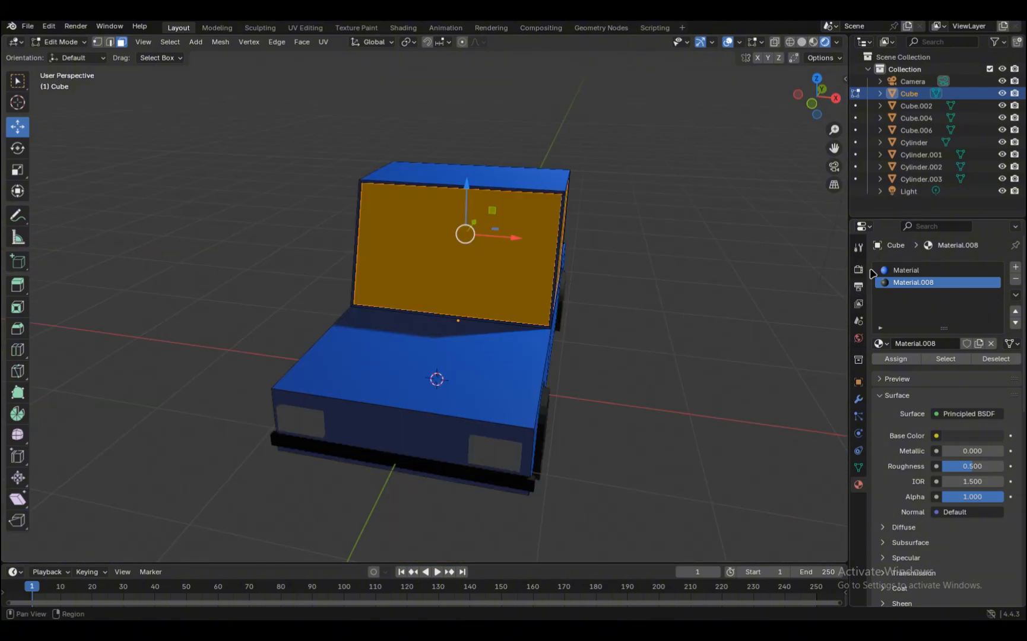
# Lower the alpha of the window material Material.008 to 0.863 and deselect the window faces.
pyautogui.moveTo(702, 298)
pyautogui.mouseDown(button='middle')
pyautogui.moveTo(567, 263)
pyautogui.moveTo(681, 302)
pyautogui.moveTo(697, 291)
pyautogui.mouseUp(button='middle')
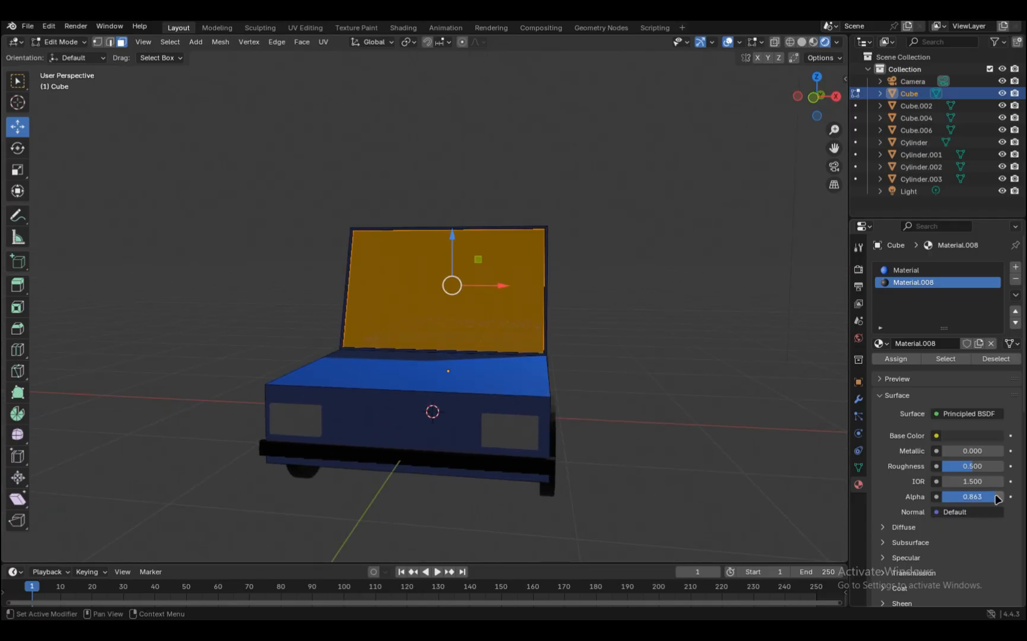
pyautogui.click(687, 424)
pyautogui.moveTo(688, 423); pyautogui.dragTo(555, 346, button='middle')
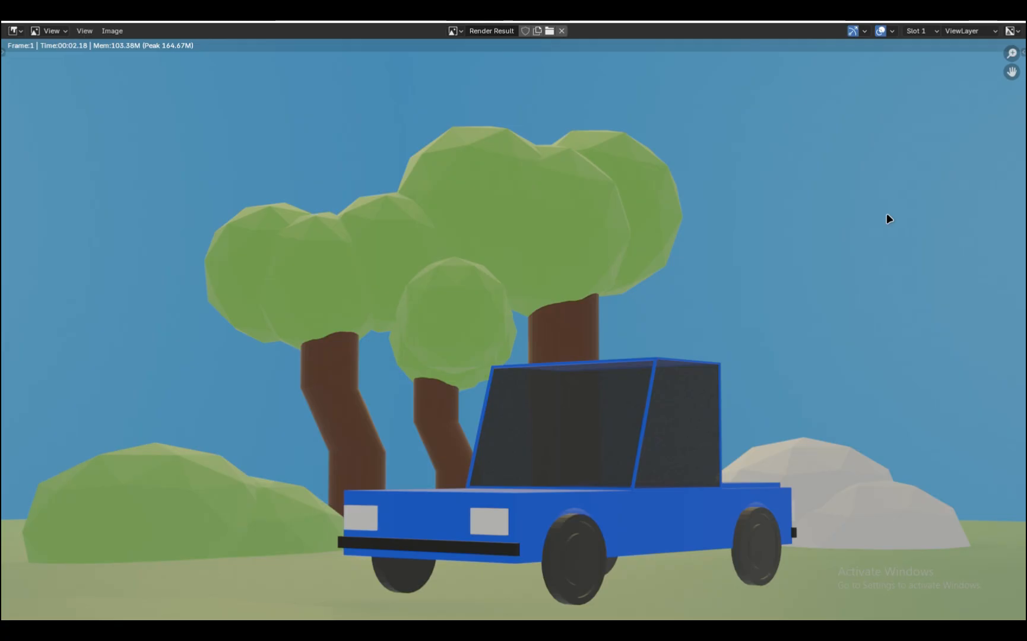